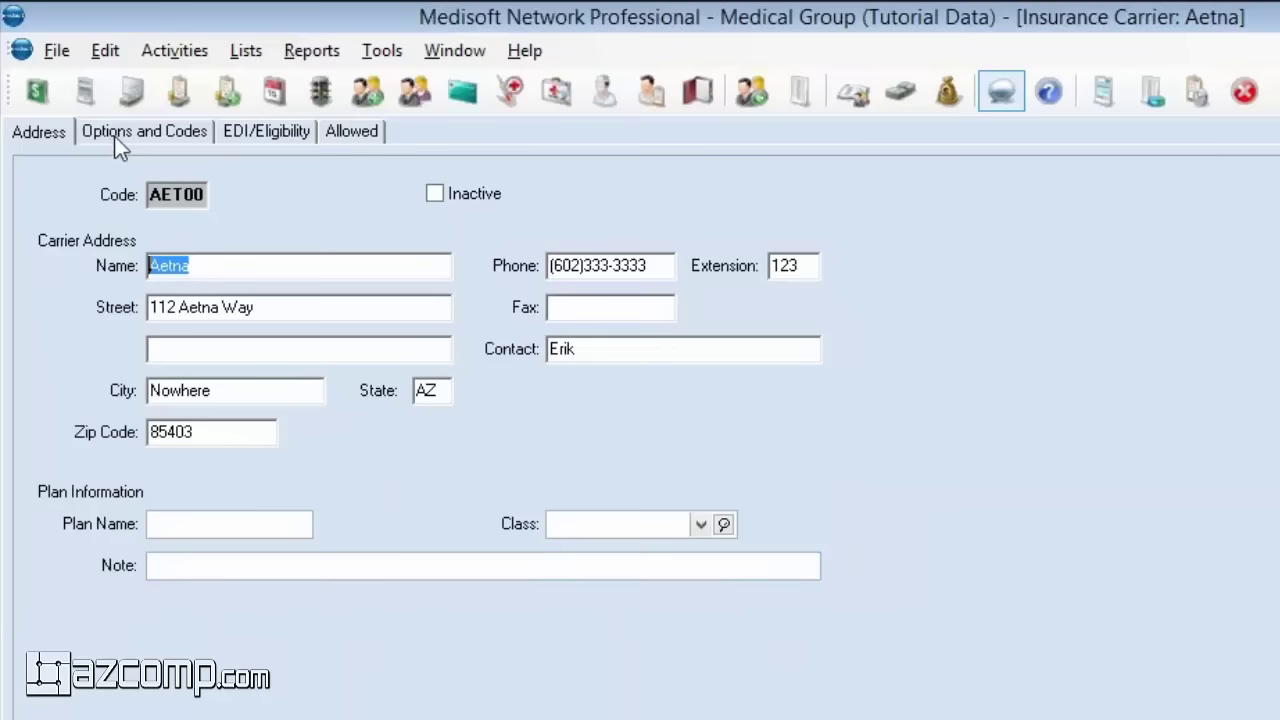
Set the Aetna carrier's diagnosis code set to ICD-10 with an ICD-10 effective date of 10/1/2015
{"action": "left_click", "coordinate": [114, 136]}
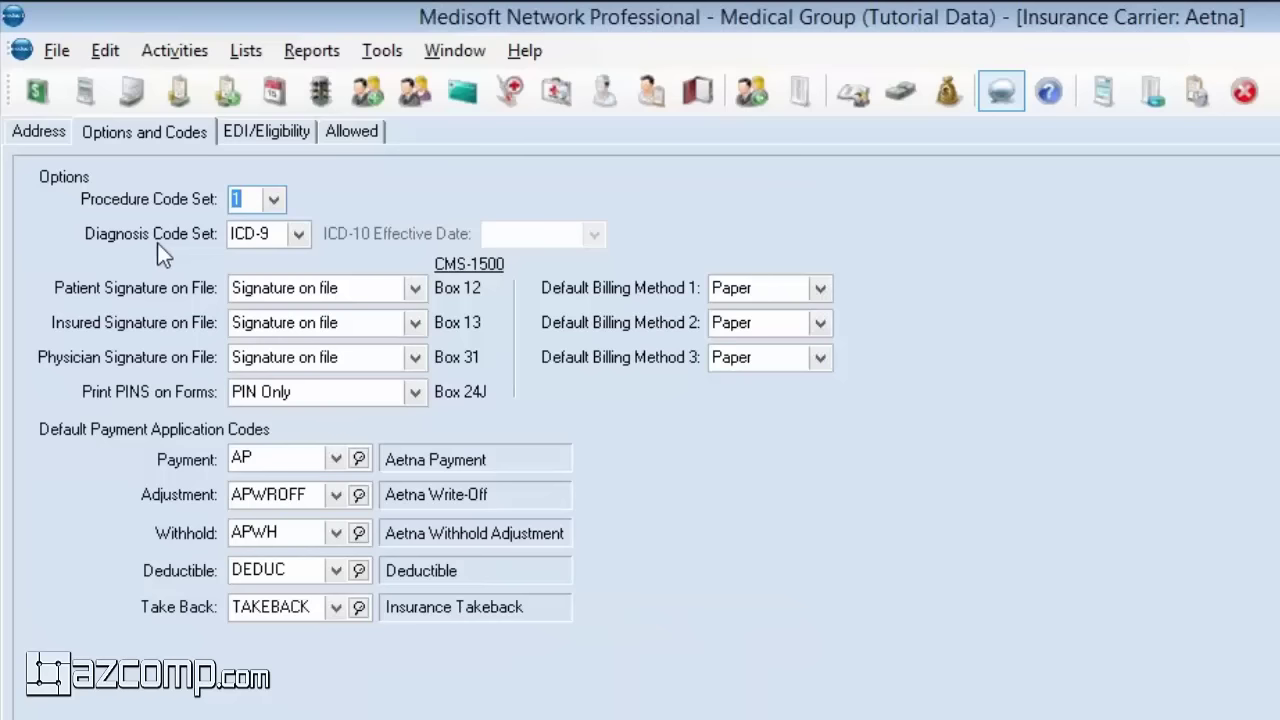
{"action": "left_click", "coordinate": [299, 236]}
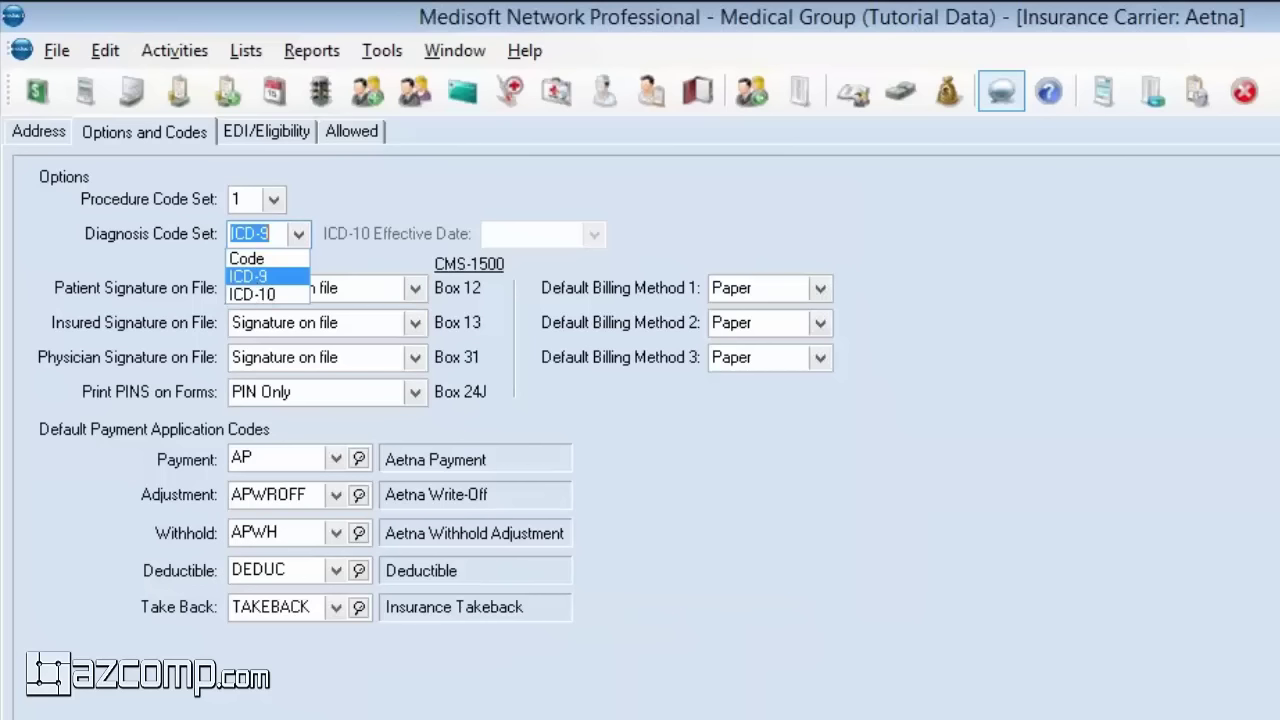
{"action": "left_click", "coordinate": [250, 294]}
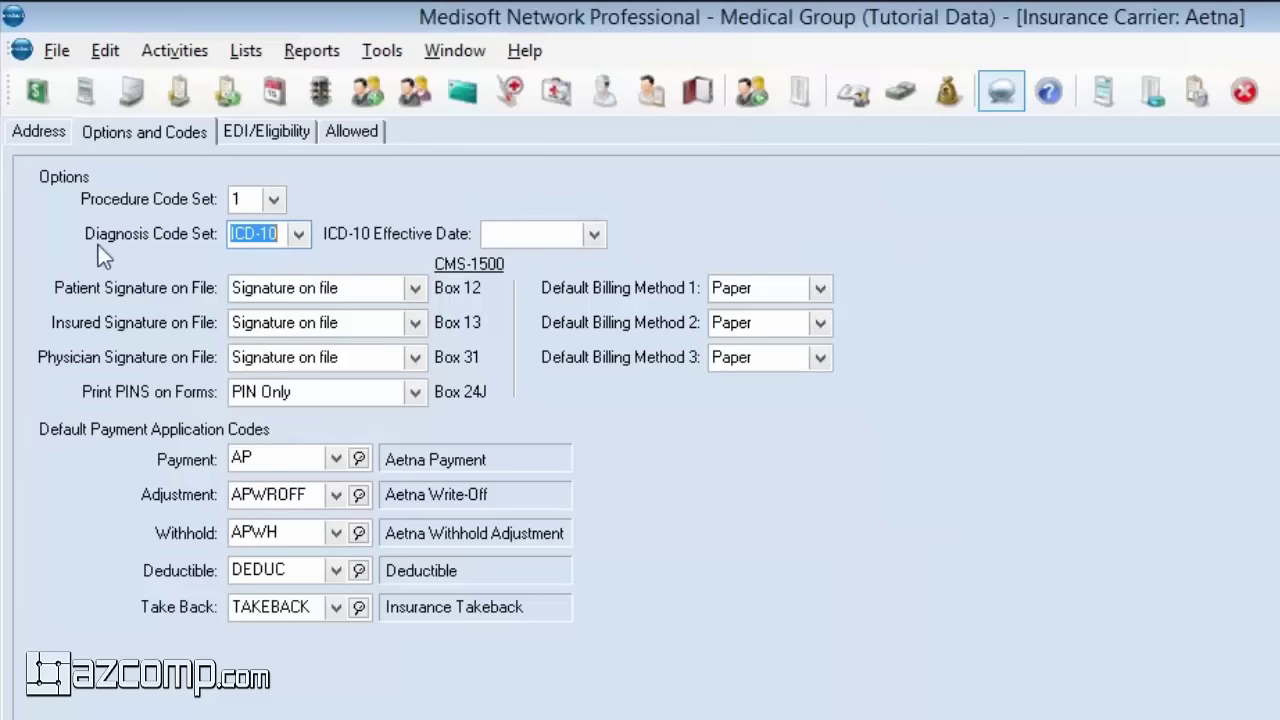
{"action": "left_click", "coordinate": [509, 235]}
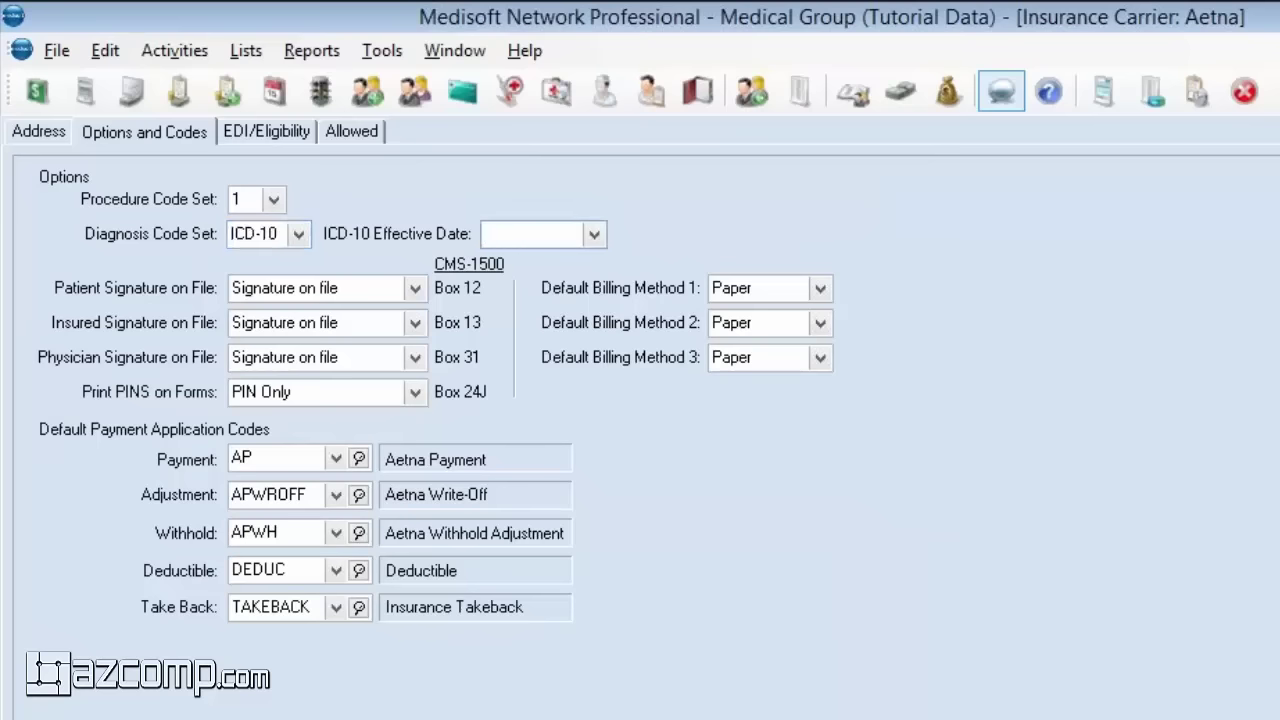
{"action": "type", "text": "10/1/2015"}
{"action": "key", "text": "F3"}
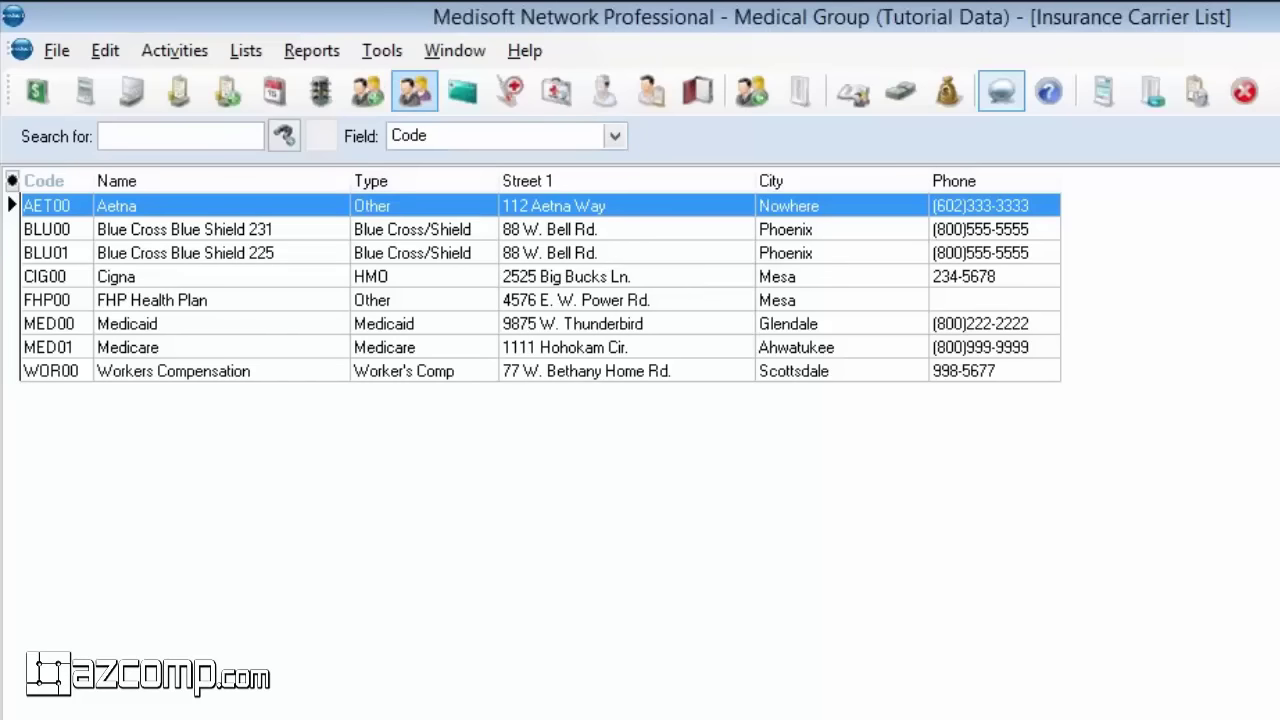
Open the Set ICD Version service and sort the insurance carriers by type
{"action": "left_click", "coordinate": [389, 49]}
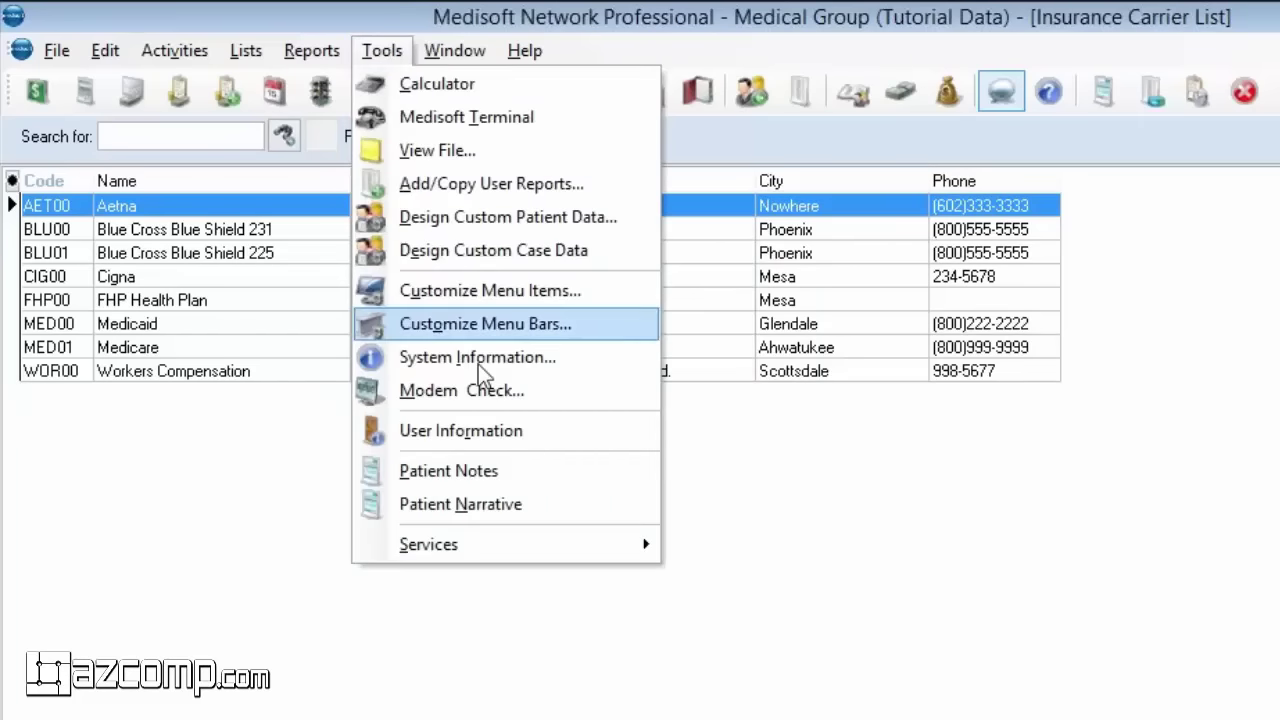
{"action": "mouse_move", "coordinate": [483, 552]}
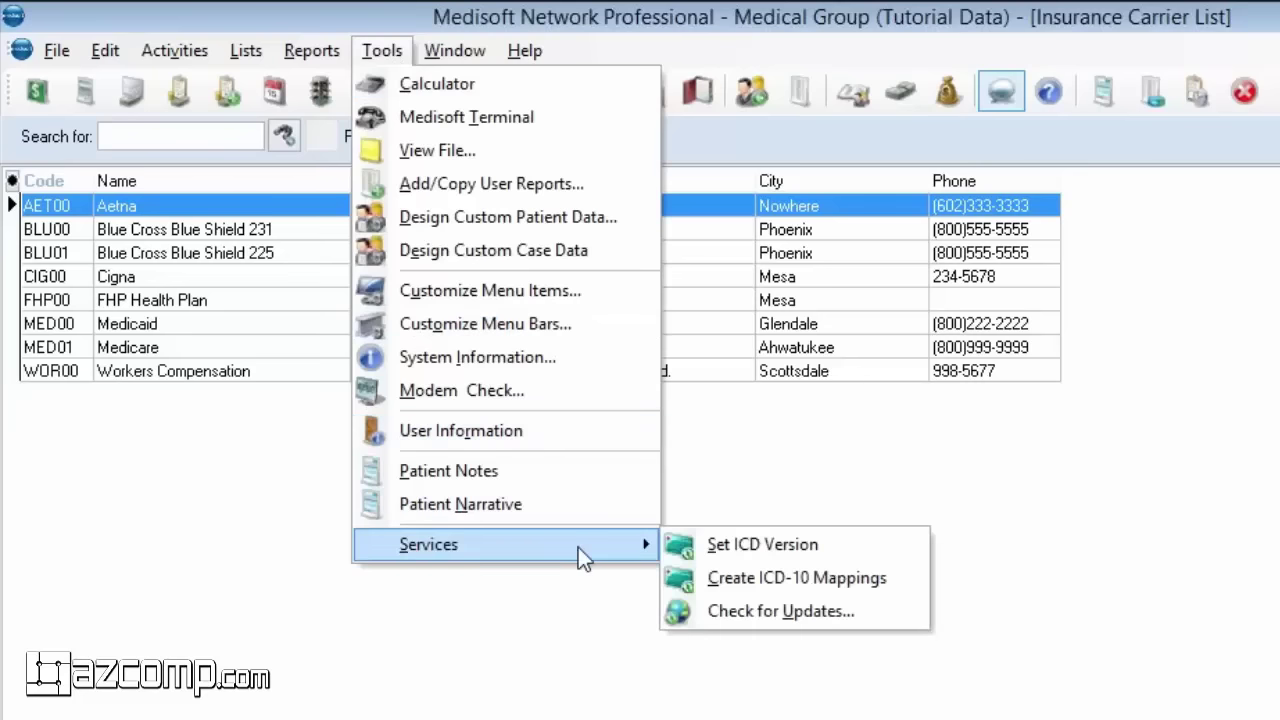
{"action": "left_click", "coordinate": [790, 558]}
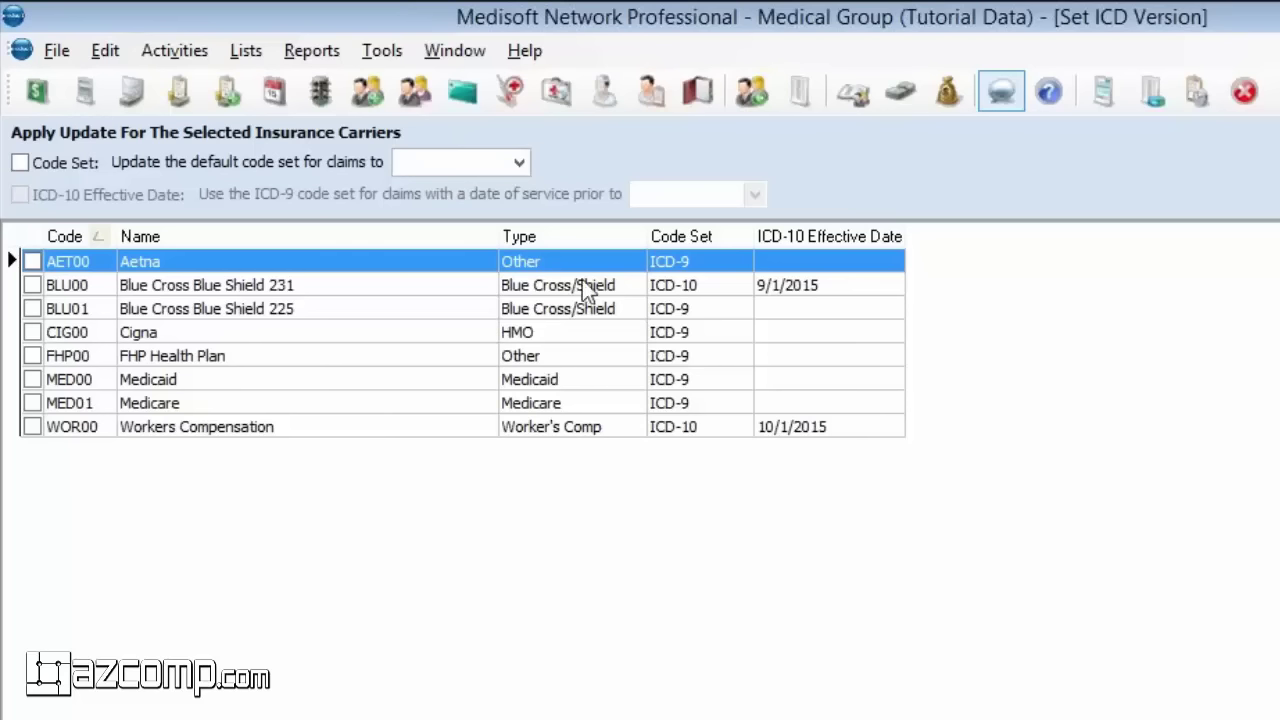
{"action": "left_click", "coordinate": [531, 236]}
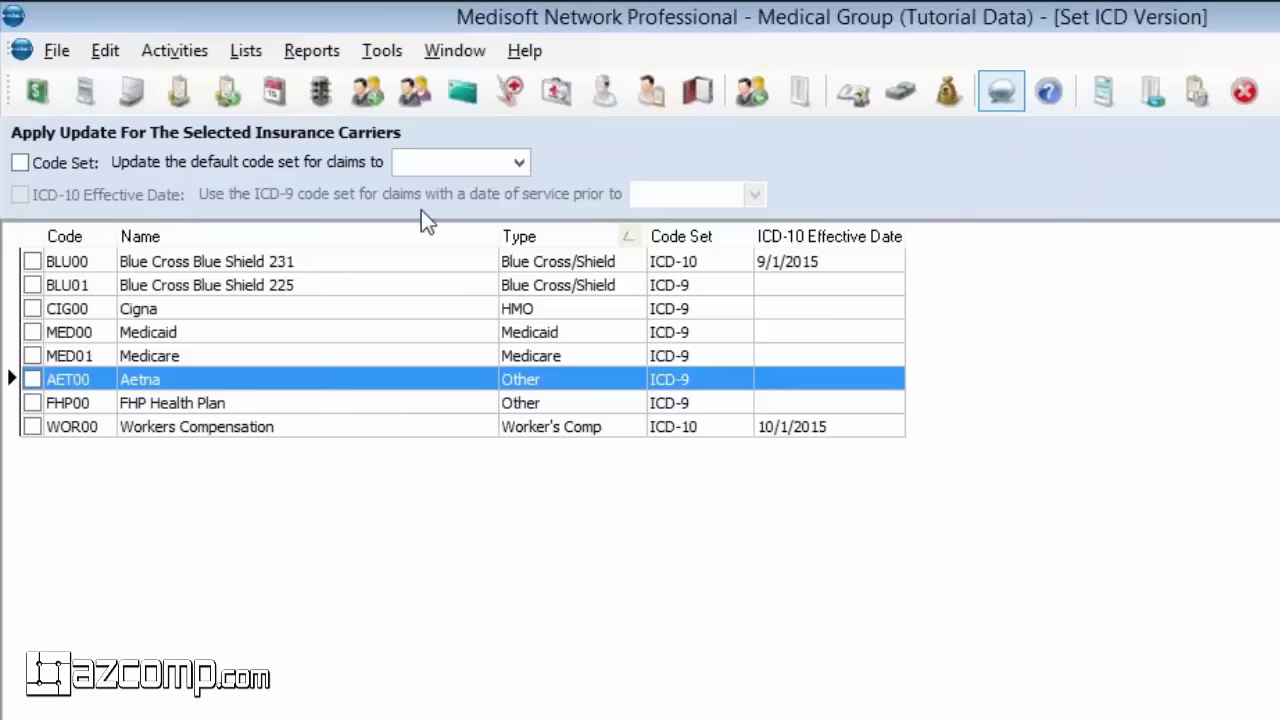
Configure the carrier update with code set ICD-10 and an ICD-10 effective date of 10/1/2015
{"action": "left_click", "coordinate": [20, 164]}
{"action": "left_click", "coordinate": [519, 163]}
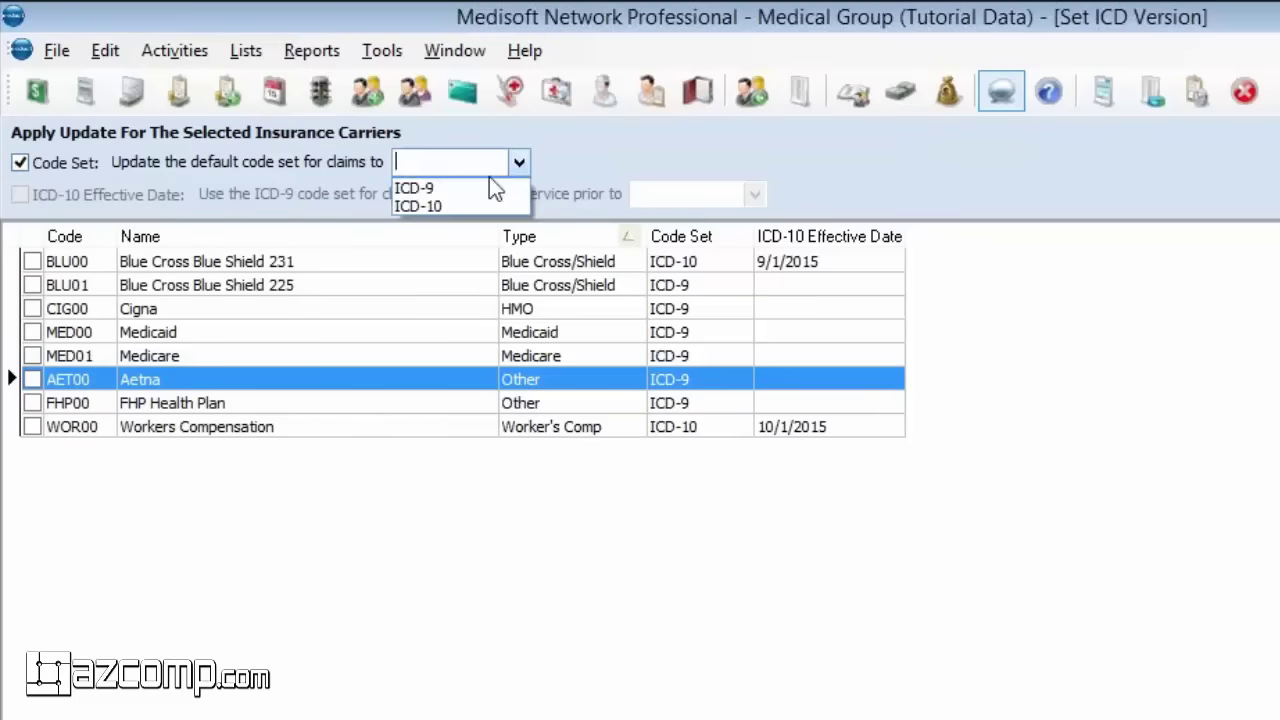
{"action": "left_click", "coordinate": [439, 205]}
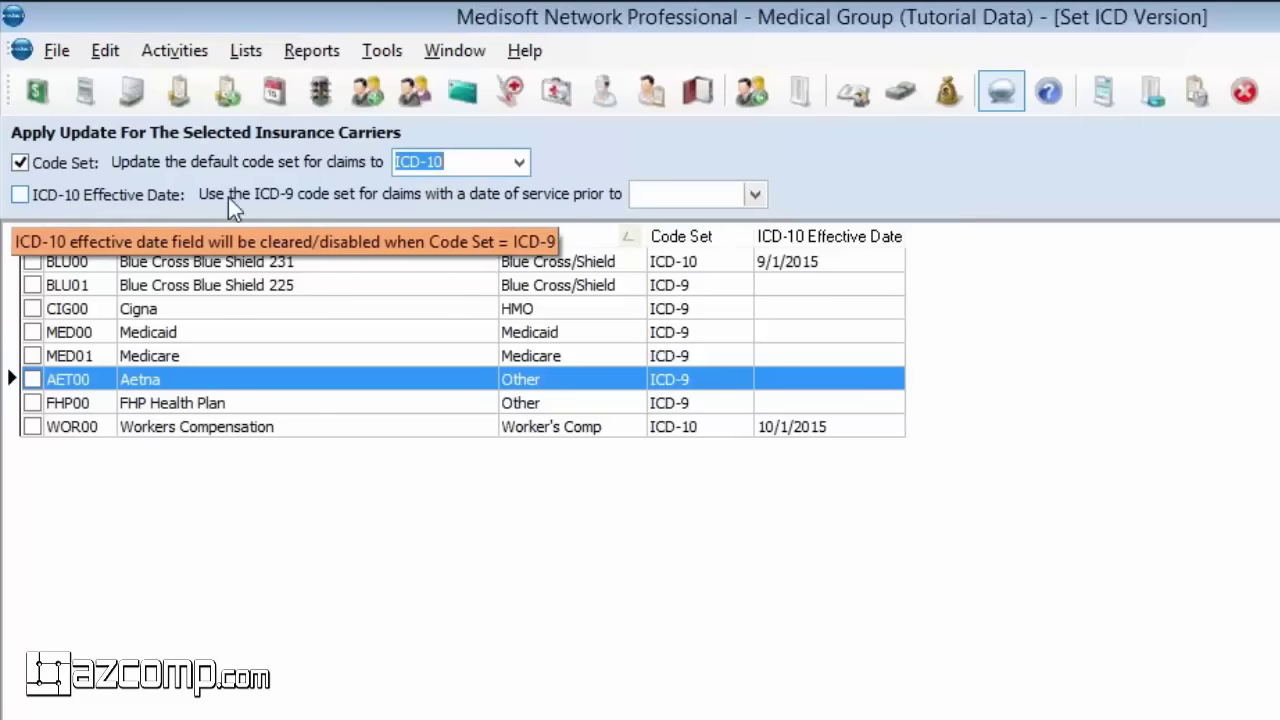
{"action": "left_click", "coordinate": [22, 197]}
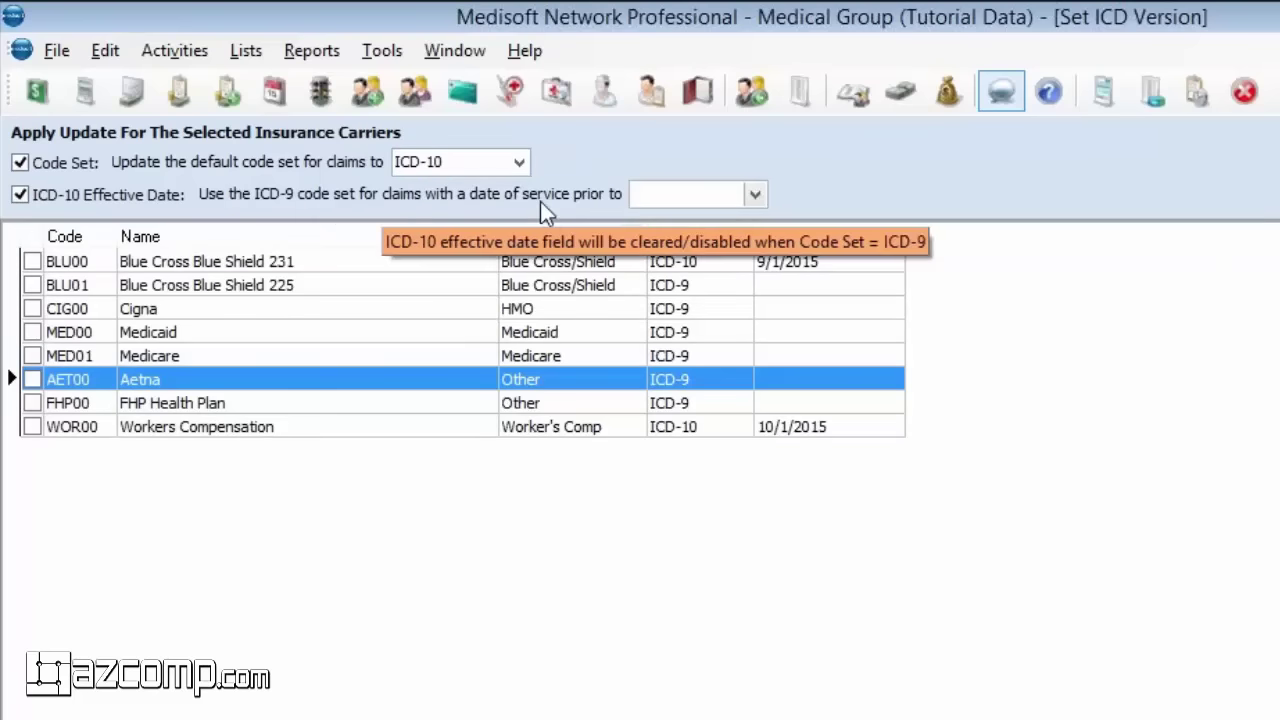
{"action": "left_click", "coordinate": [668, 196]}
{"action": "type", "text": "10/1/2015"}
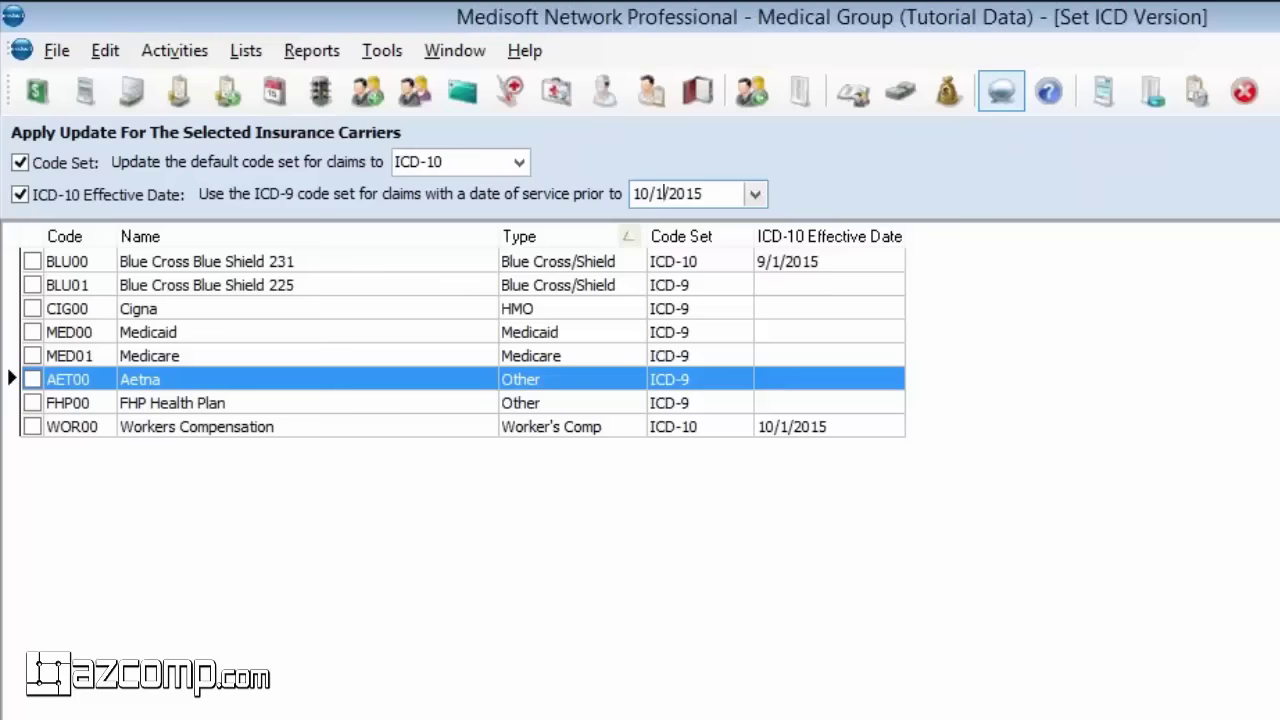
Apply the ICD-10 update to all carriers except Workers Compensation and Blue Cross Blue Shield 231
{"action": "key", "text": "ctrl+a"}
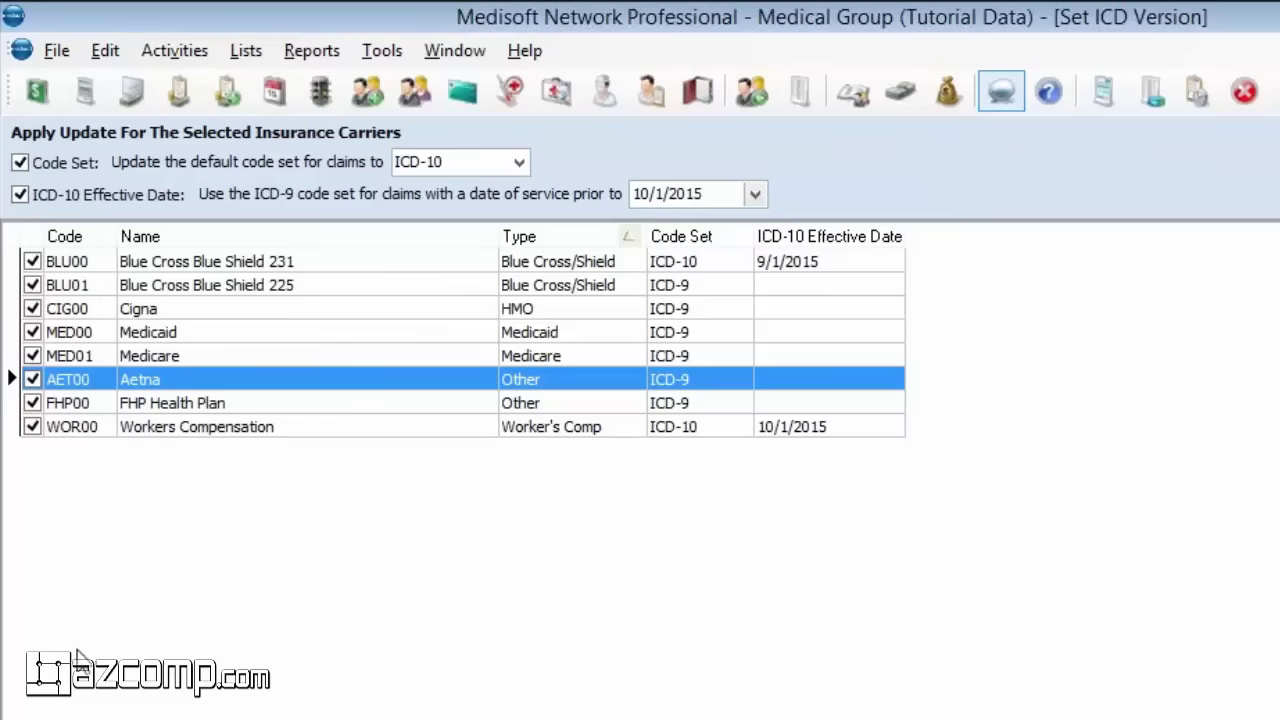
{"action": "left_click", "coordinate": [31, 427]}
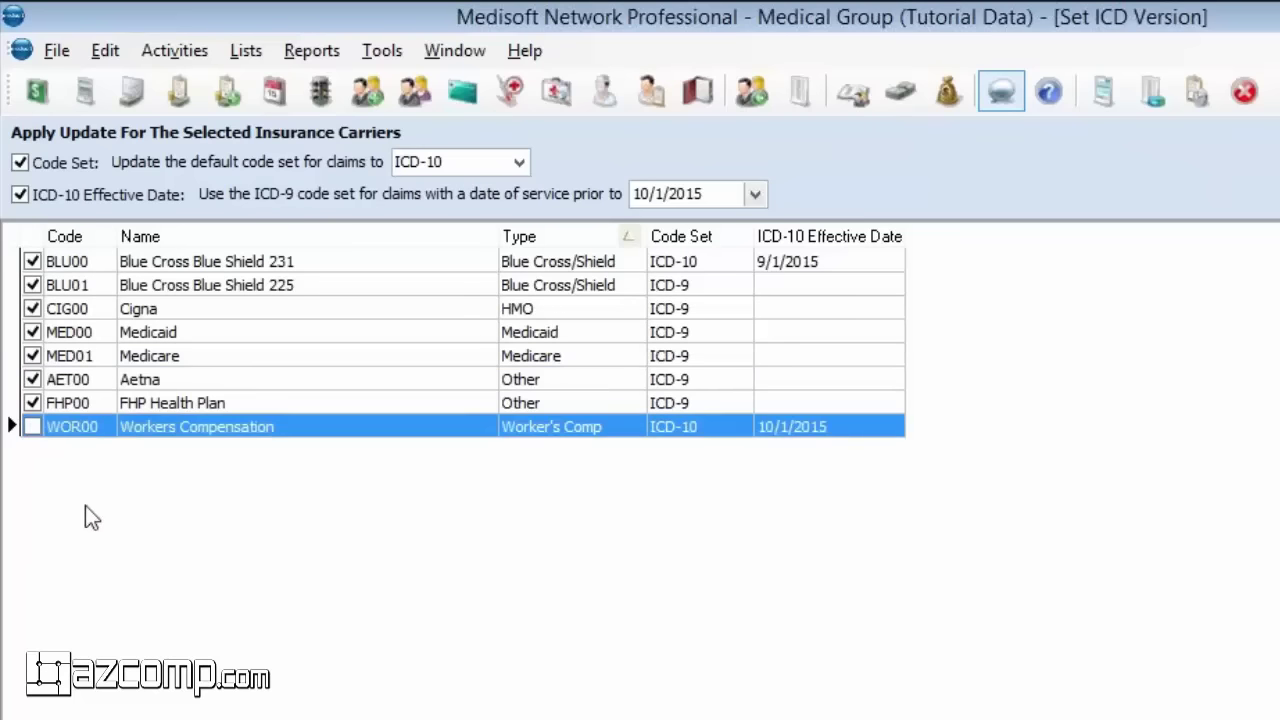
{"action": "left_click", "coordinate": [32, 261]}
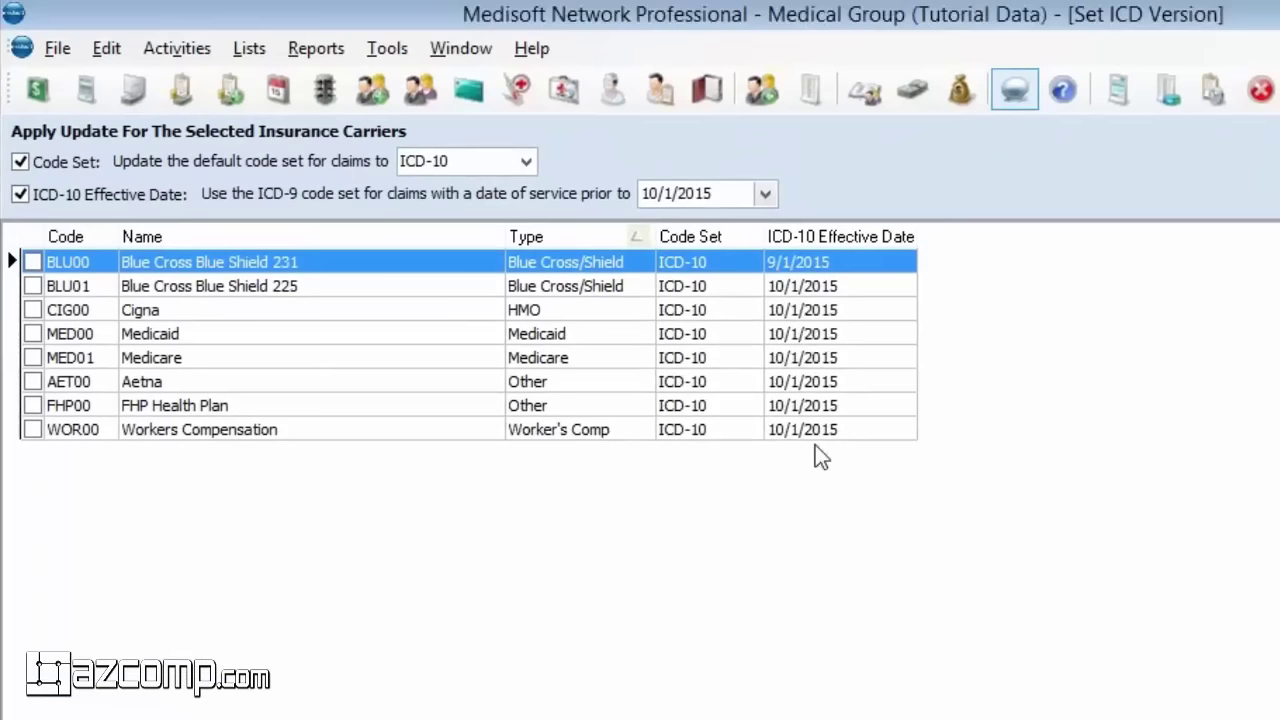
Update only the Workers Compensation carrier's default code set to ICD-9 and close the Set ICD Version window
{"action": "left_click", "coordinate": [33, 432]}
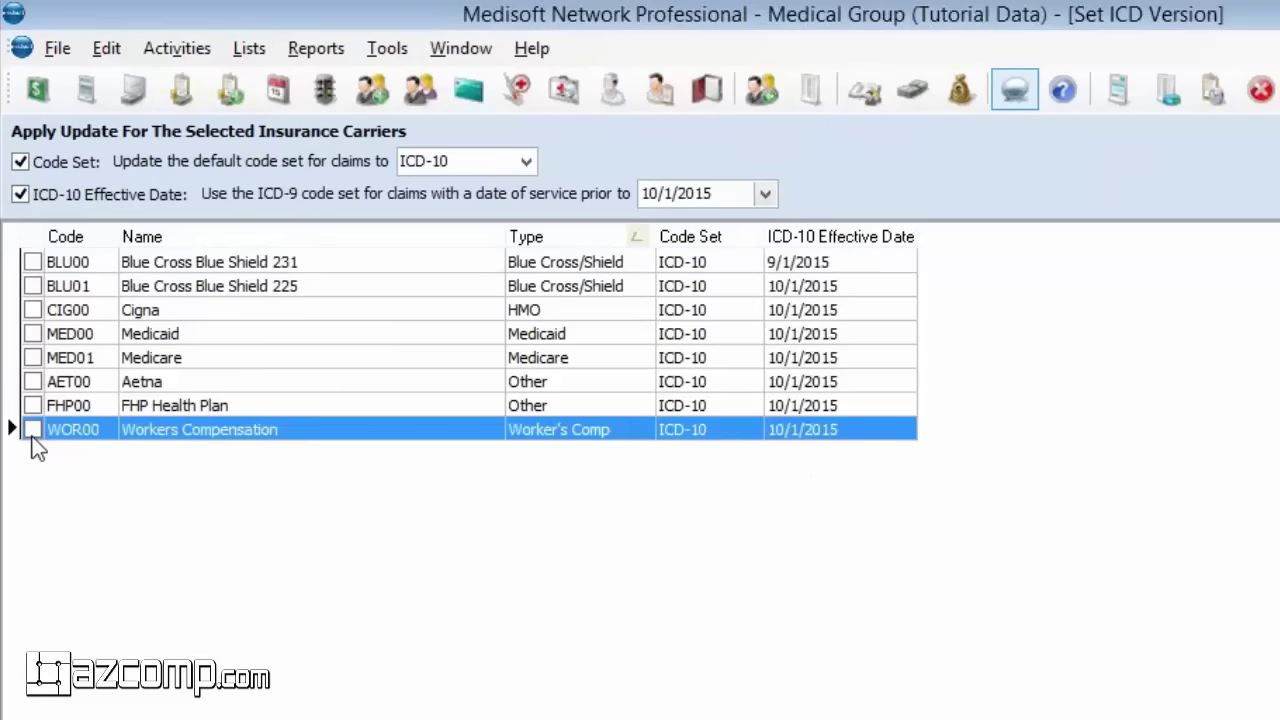
{"action": "left_click", "coordinate": [33, 432]}
{"action": "left_click", "coordinate": [525, 163]}
{"action": "left_click", "coordinate": [468, 189]}
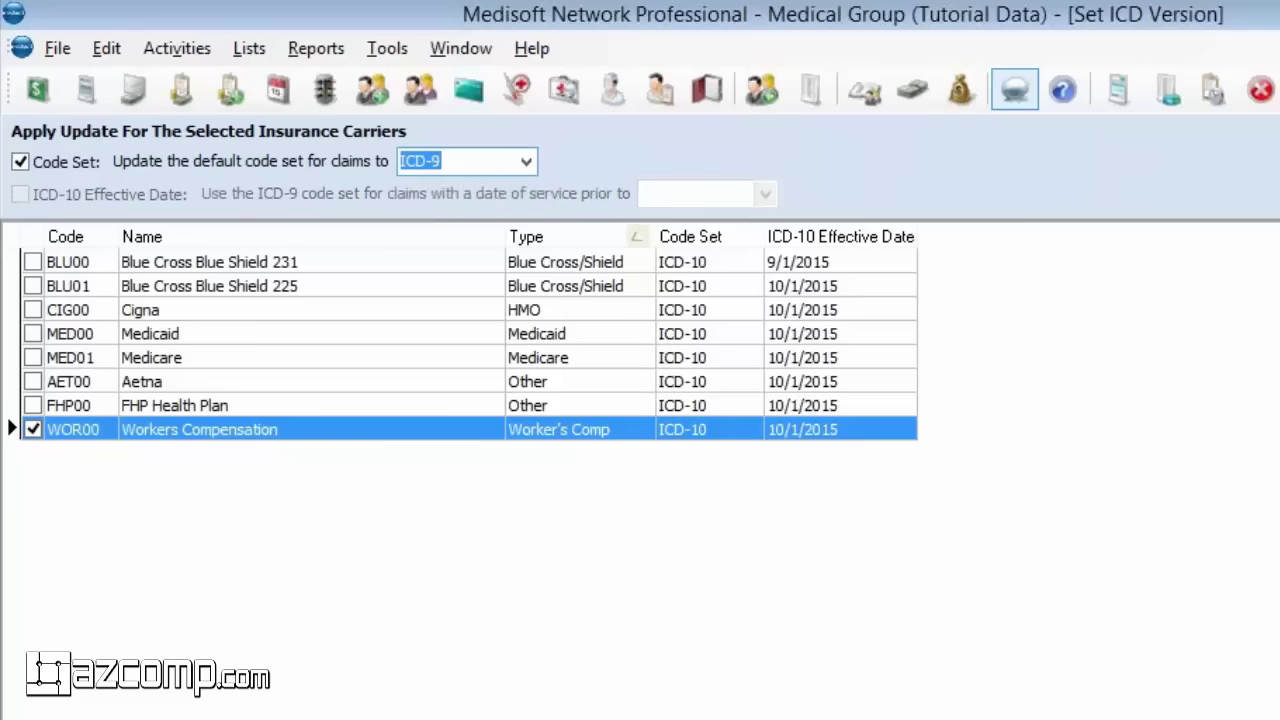
{"action": "key", "text": "Return"}
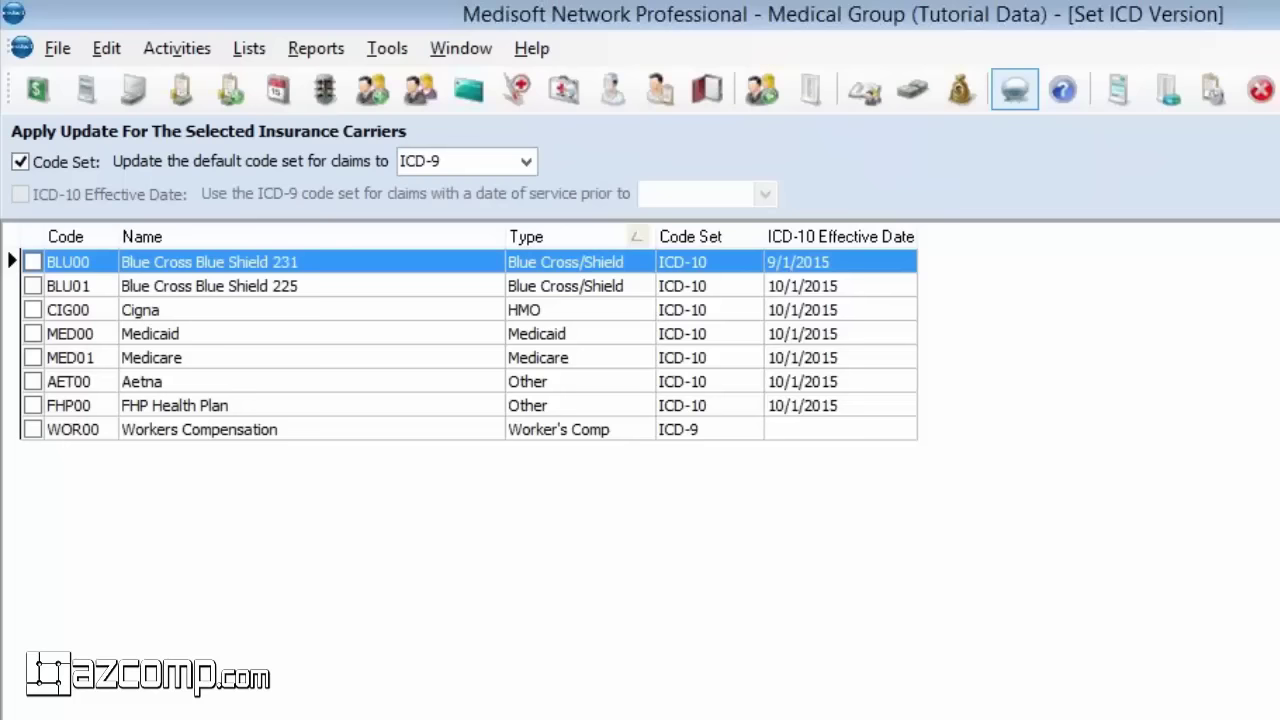
{"action": "key", "text": "Escape"}
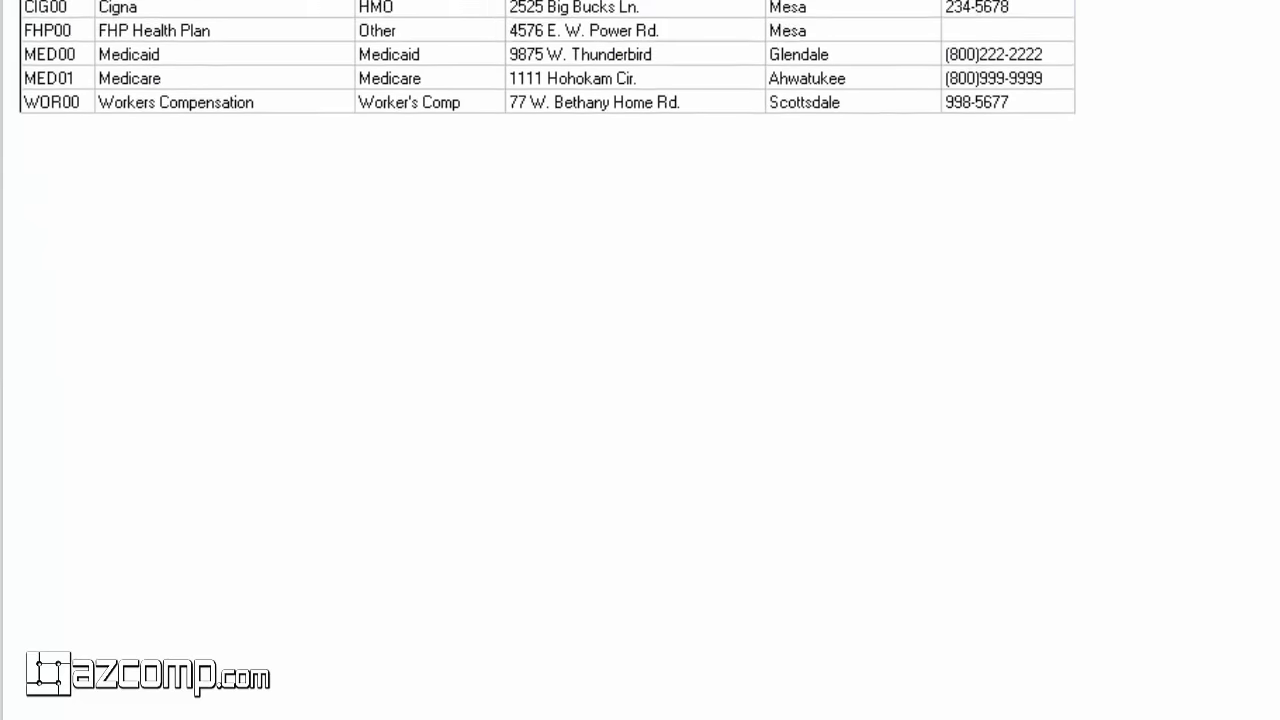
Check the ICD-9 and ICD-10 columns in the tutorial data's diagnosis list and switch to the Medical Practice data
{"action": "left_click", "coordinate": [575, 619]}
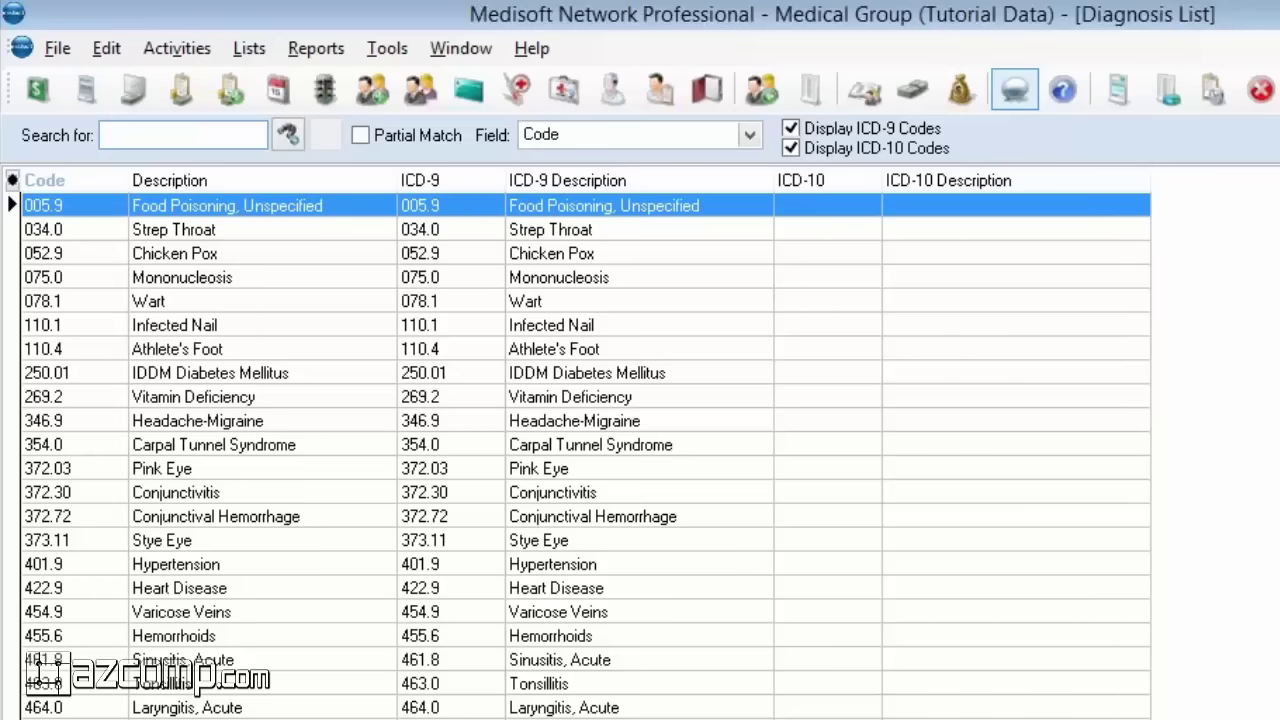
{"action": "key", "text": "Escape"}
{"action": "left_click", "coordinate": [38, 55]}
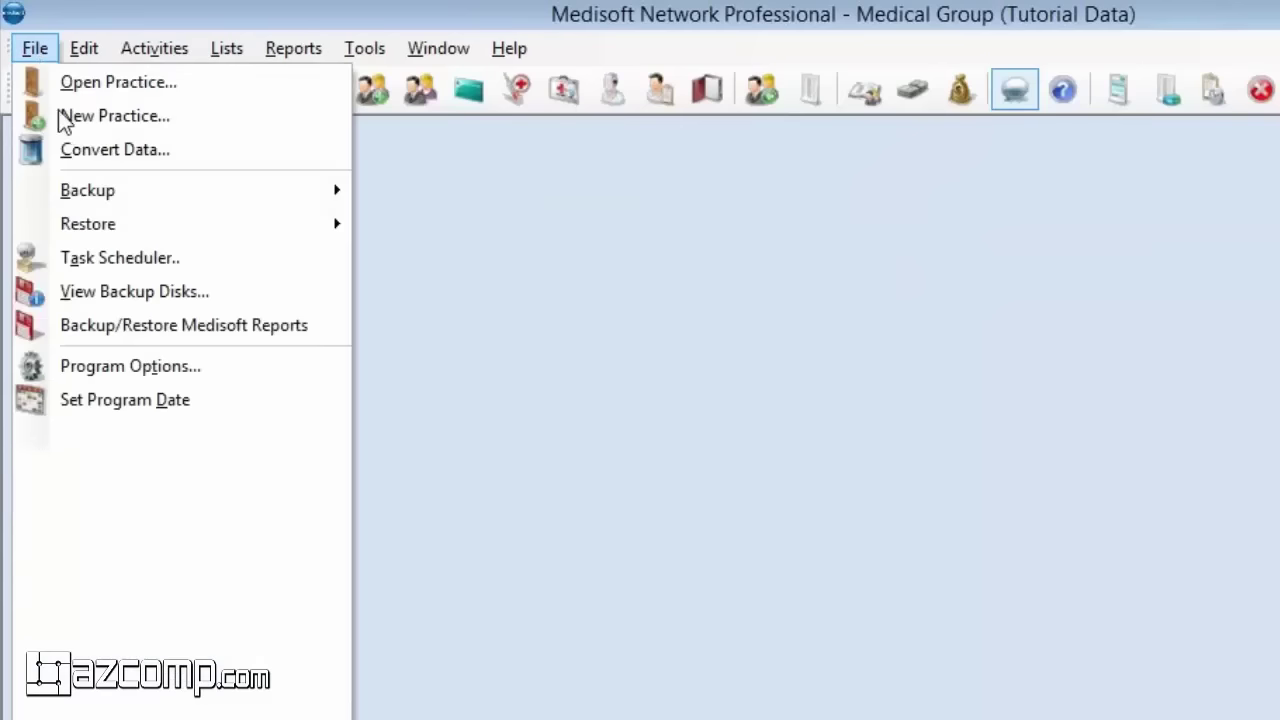
{"action": "key", "text": "Escape"}
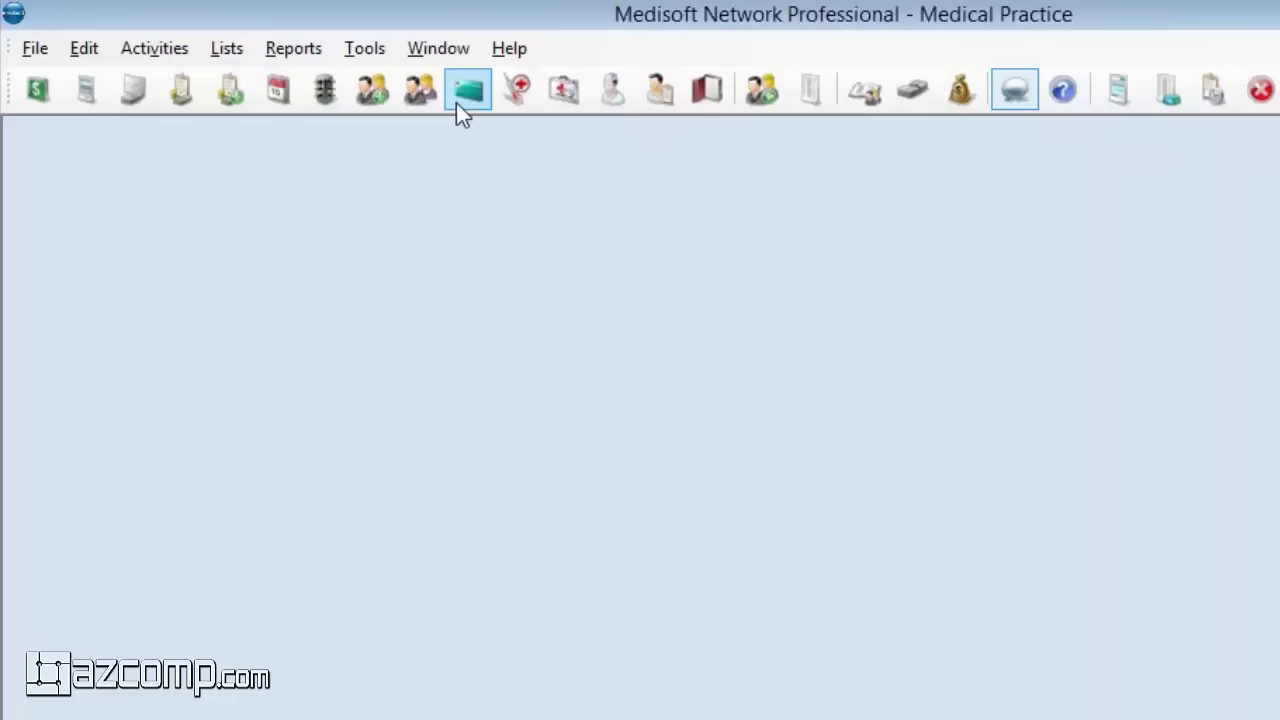
Examine the ICD-9 and ICD-10 columns in Medical Practice's diagnosis list, close it and bring up the practice selection
{"action": "left_click", "coordinate": [562, 92]}
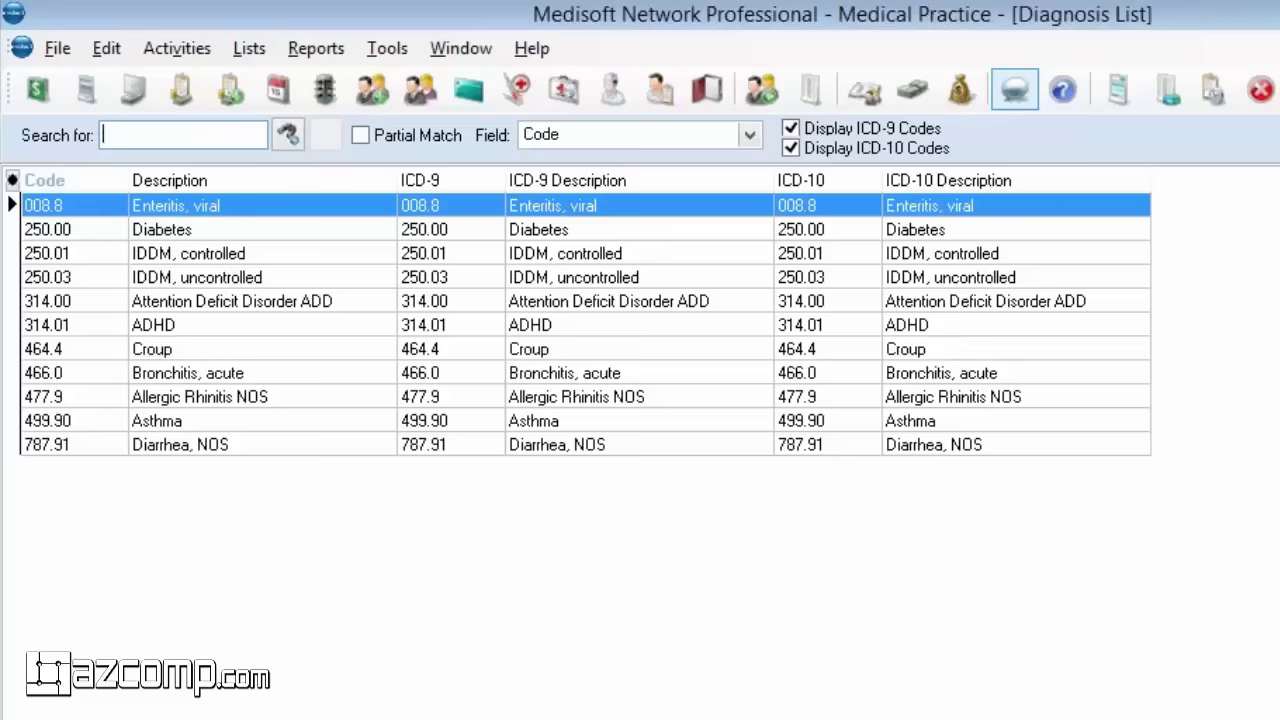
{"action": "key", "text": "Tab"}
{"action": "key", "text": "Escape"}
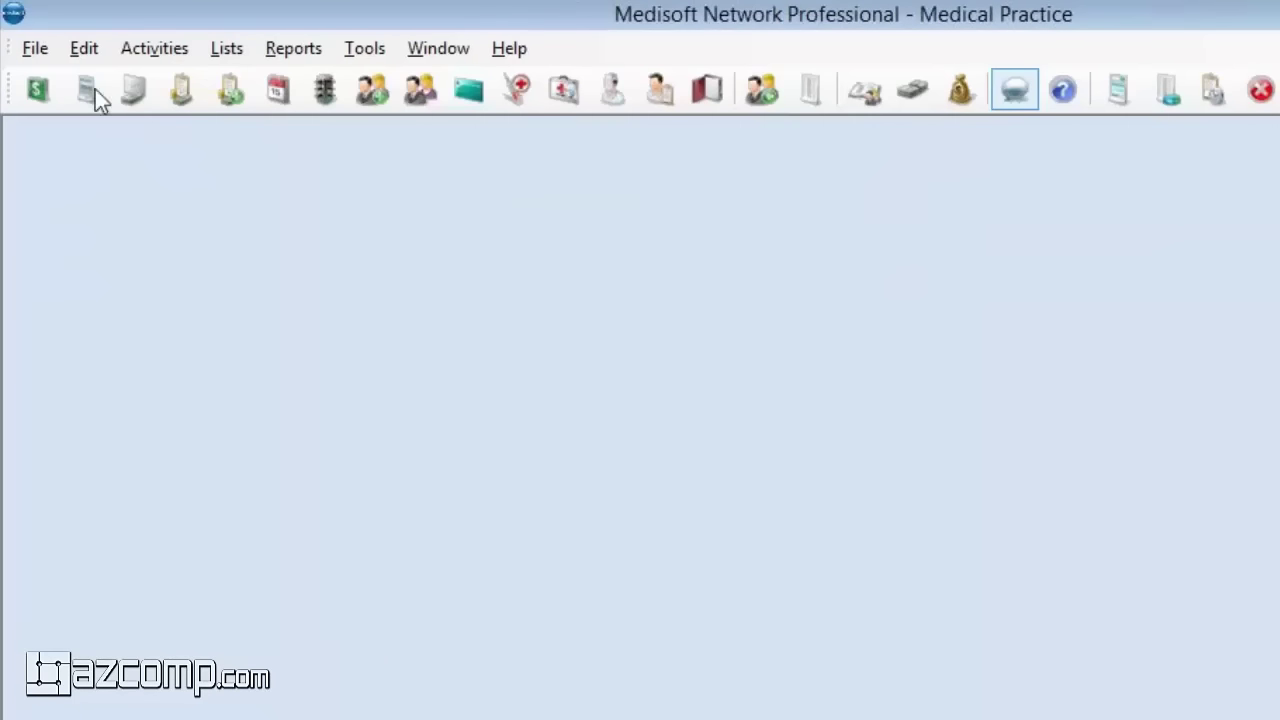
{"action": "left_click", "coordinate": [35, 48]}
{"action": "left_click", "coordinate": [68, 86]}
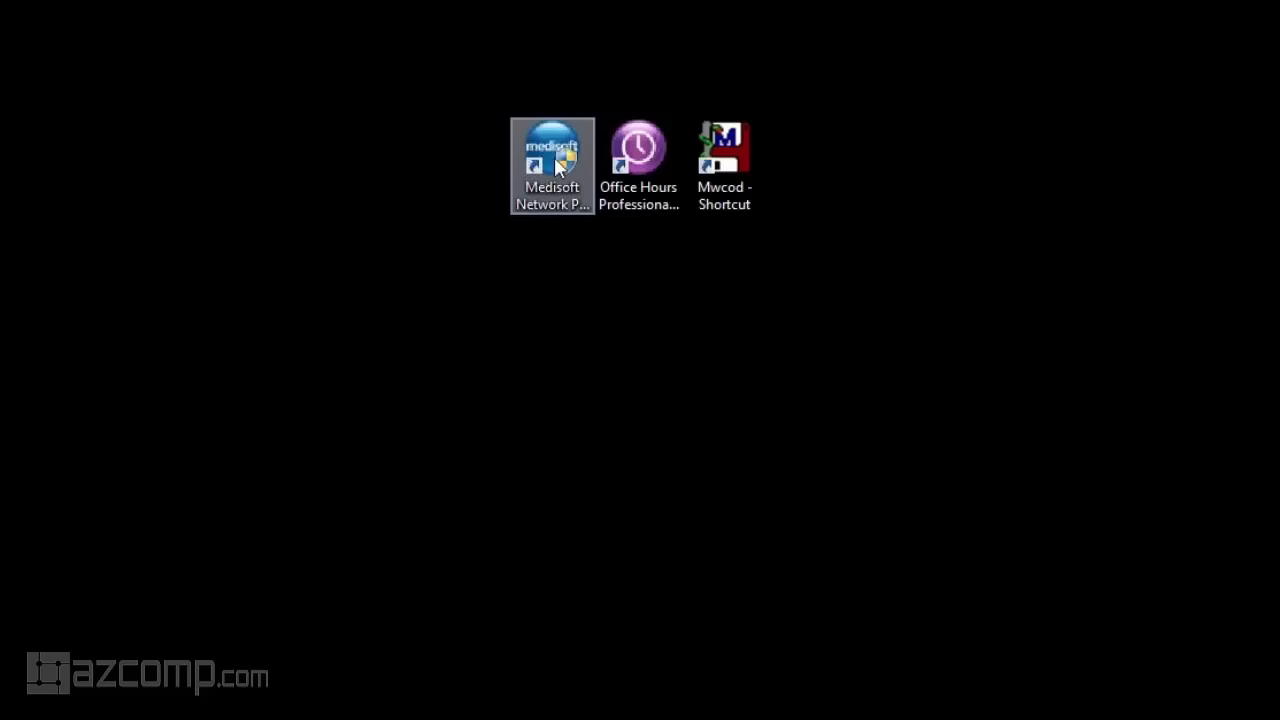
Open the program's BIN folder through the properties of the Medisoft Network Professional desktop shortcut
{"action": "right_click", "coordinate": [556, 176]}
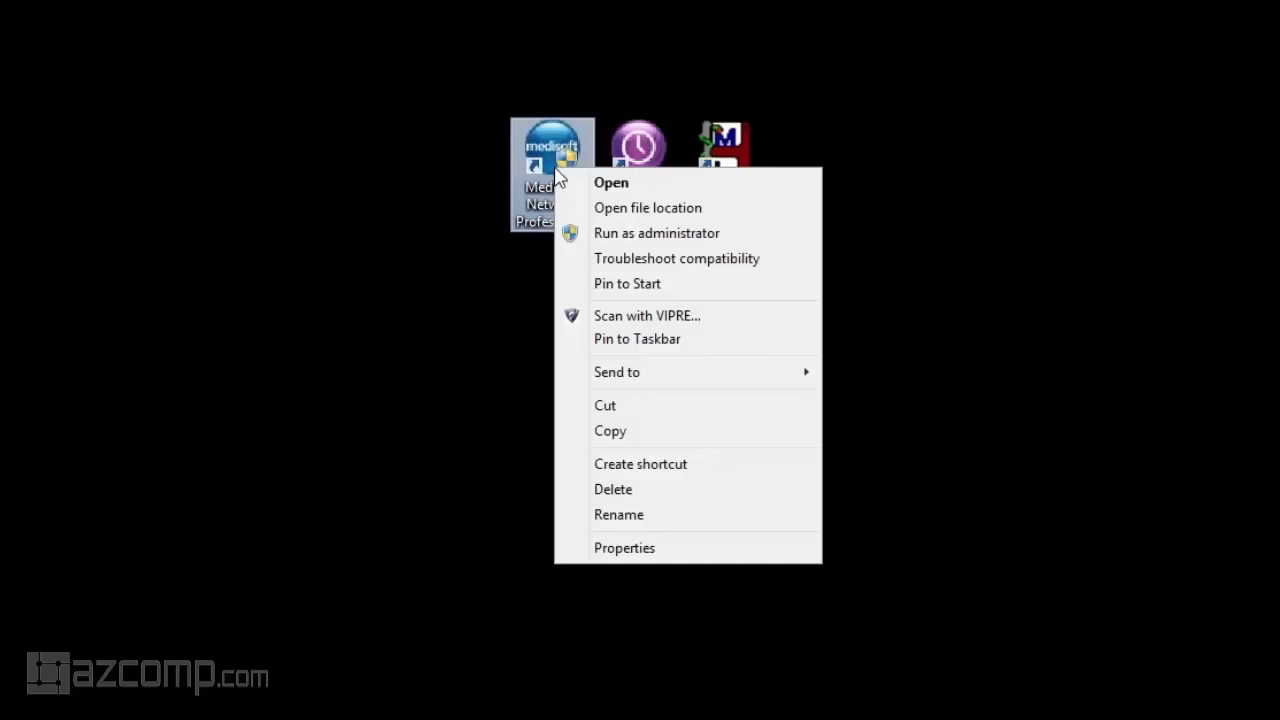
{"action": "left_click", "coordinate": [650, 550]}
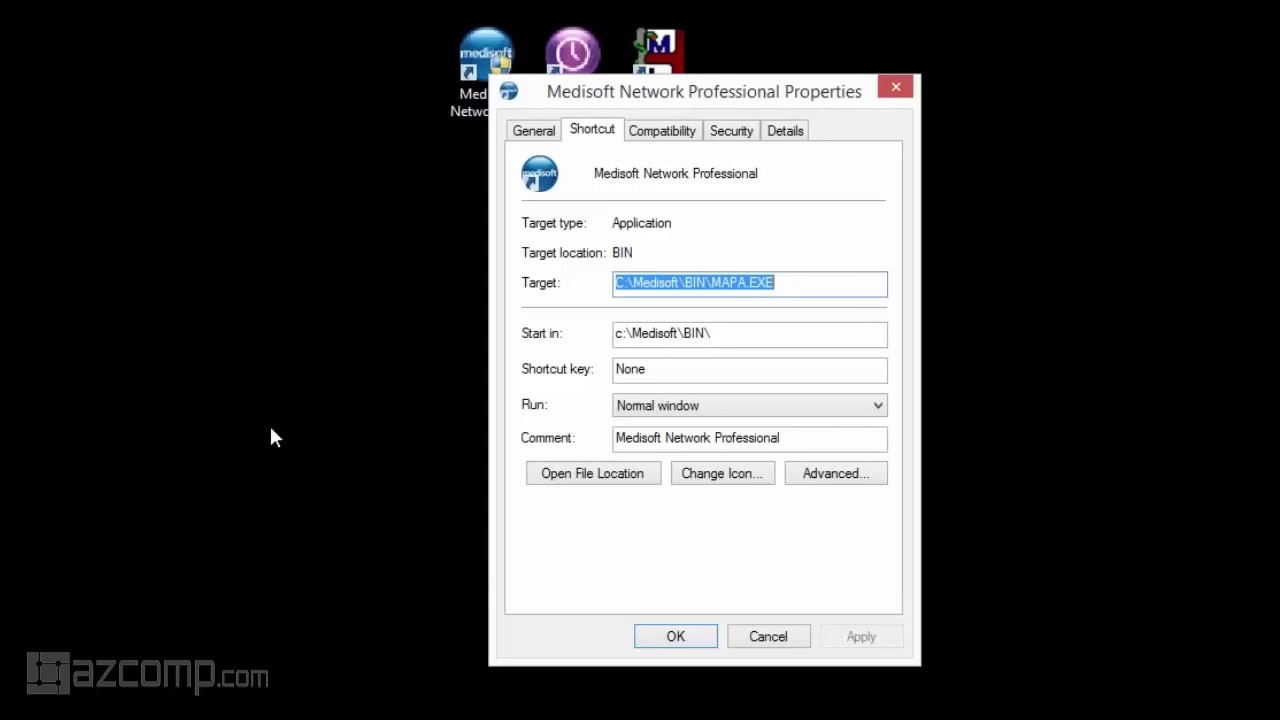
{"action": "left_click", "coordinate": [585, 480]}
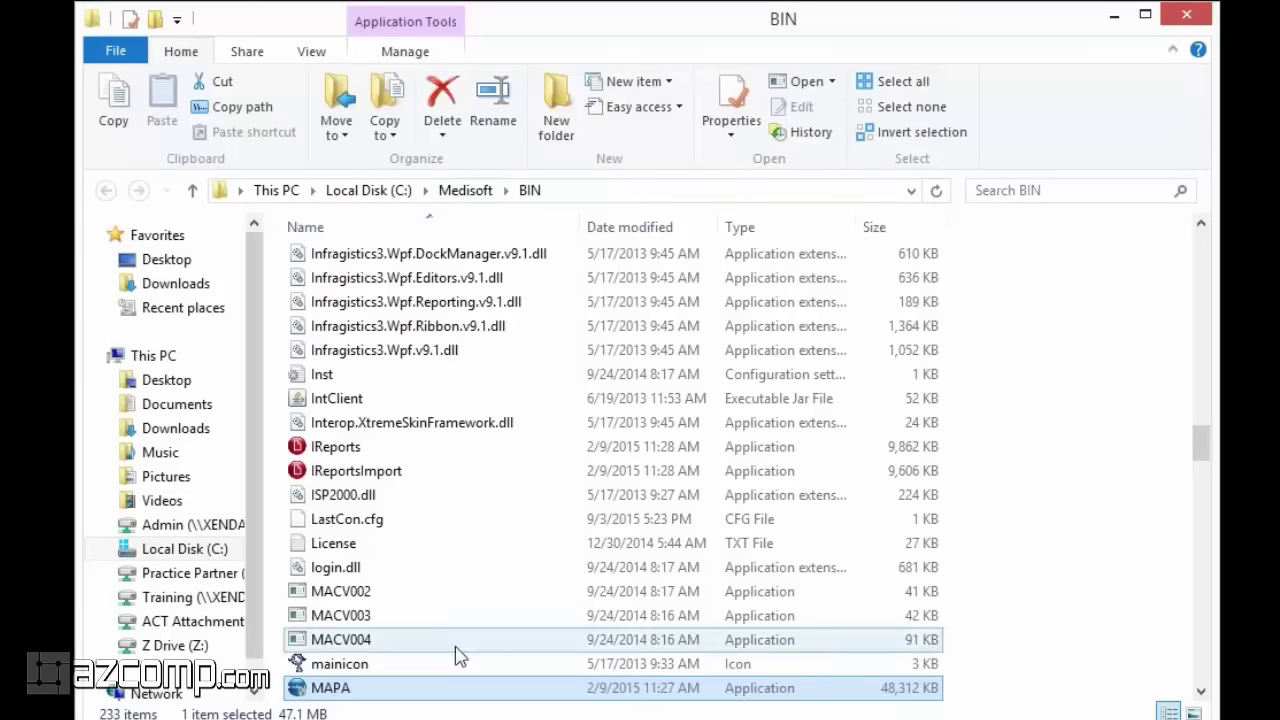
Search the BIN folder for "clear" and run ClearICD10Utility
{"action": "left_click", "coordinate": [1035, 191]}
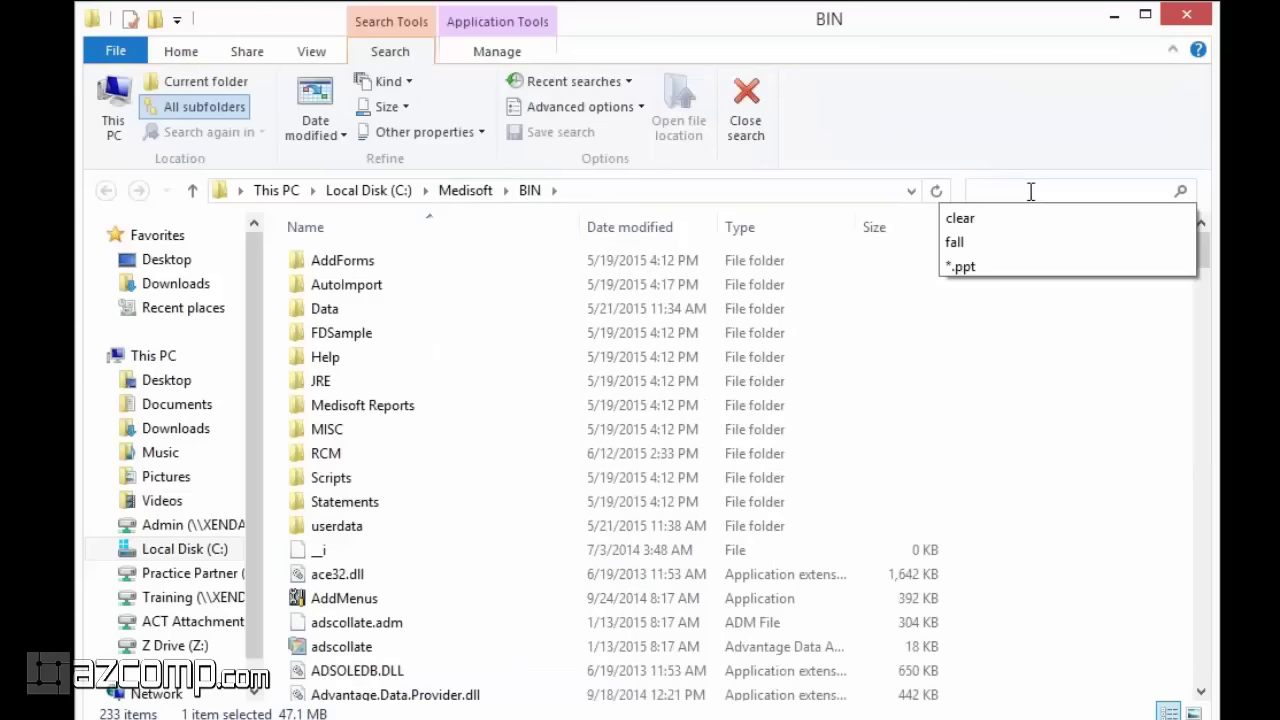
{"action": "type", "text": "clear"}
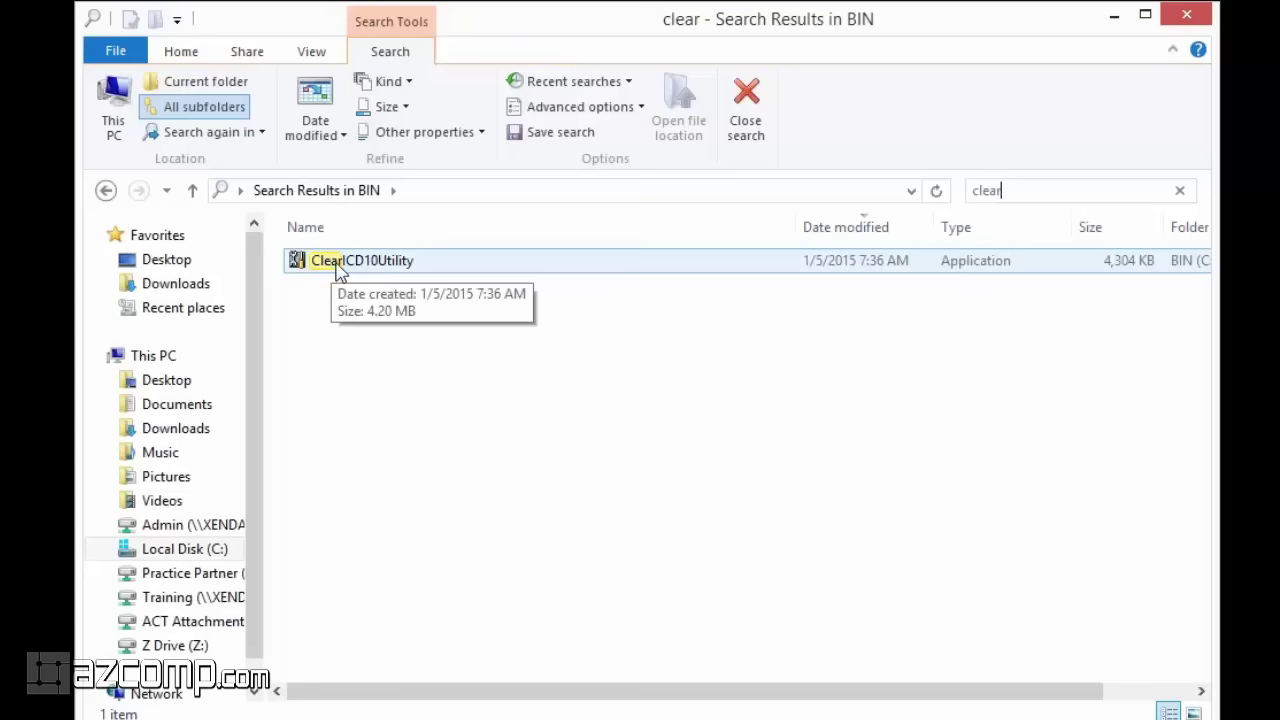
{"action": "double_click", "coordinate": [338, 268]}
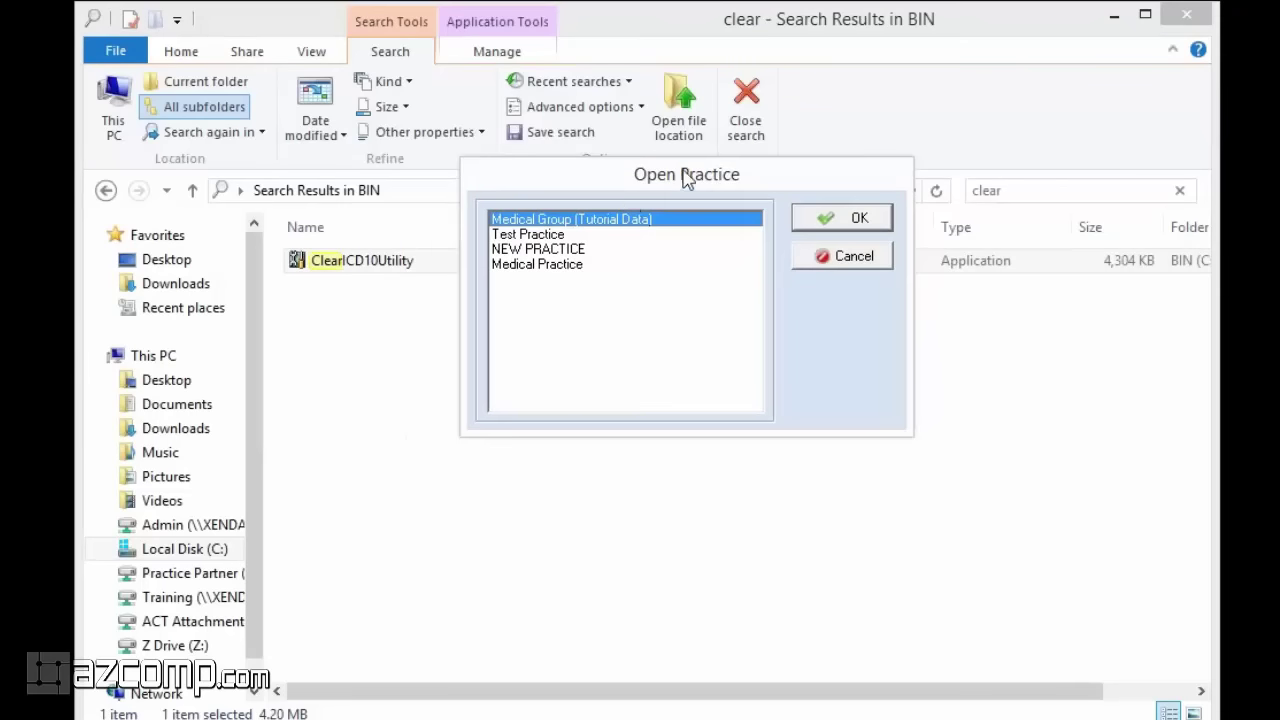
Open Medical Practice in the Clear ICD-10 Utility and move the utility window into clear view
{"action": "left_click", "coordinate": [534, 276]}
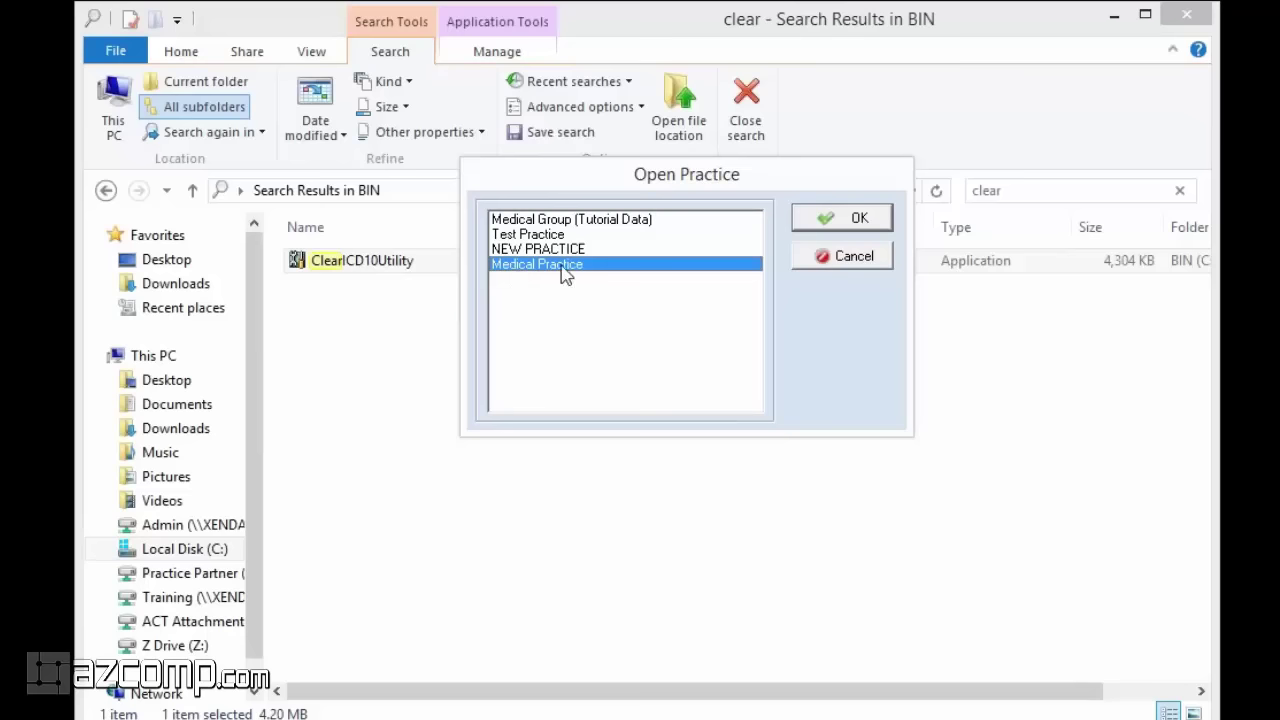
{"action": "left_click", "coordinate": [845, 230]}
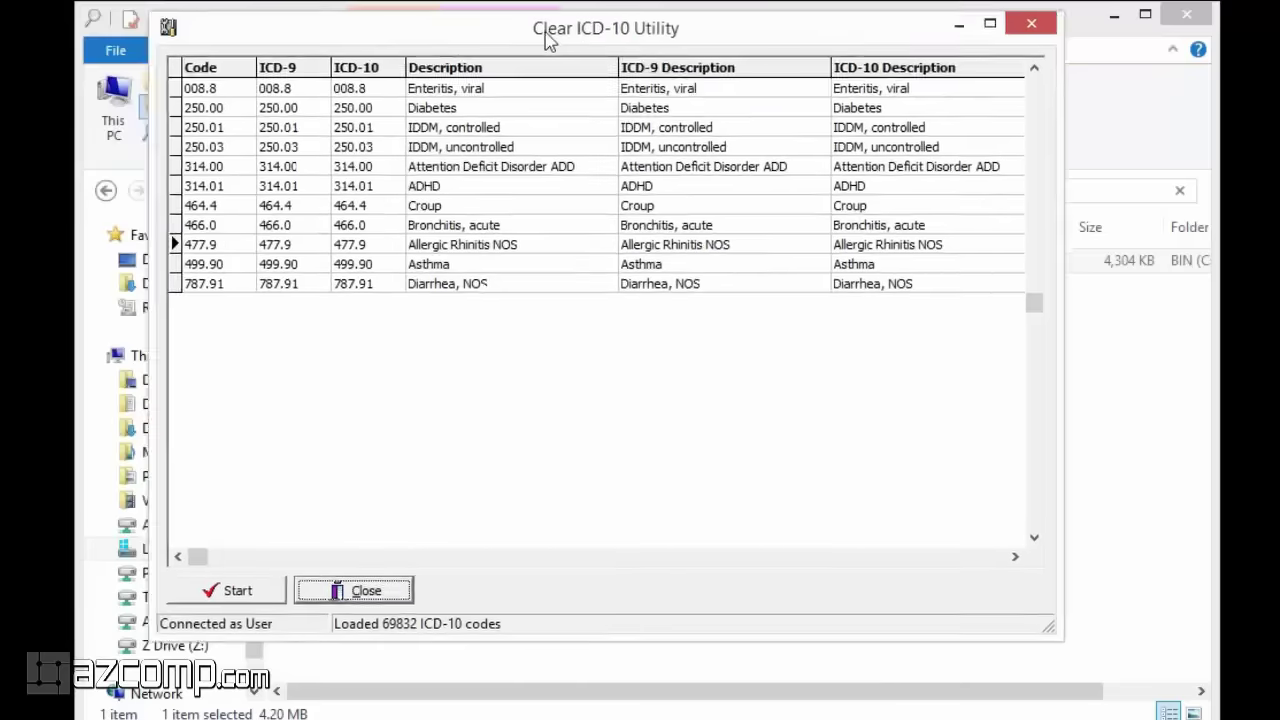
{"action": "left_click_drag", "start_coordinate": [547, 37], "coordinate": [609, 44]}
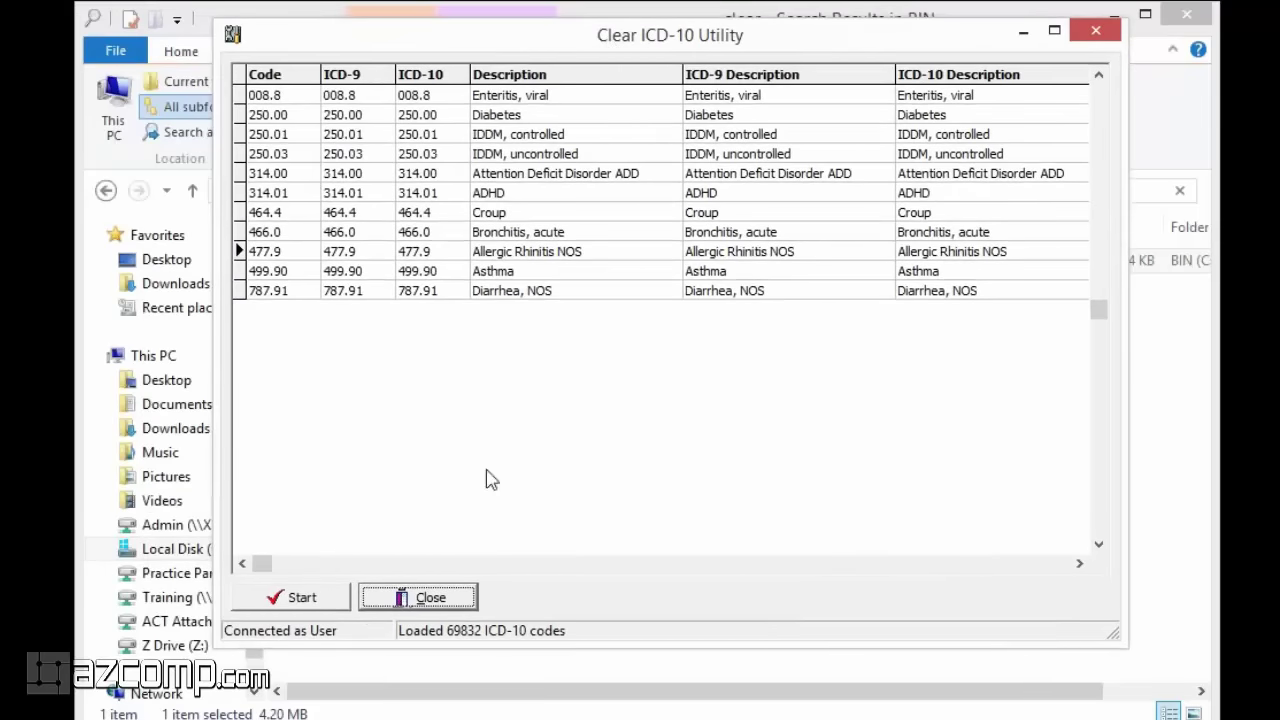
Clear the invalid ICD-9 and ICD-10 values from Medical Practice's diagnosis table and close the utility, folder and shortcut properties windows
{"action": "left_click", "coordinate": [276, 603]}
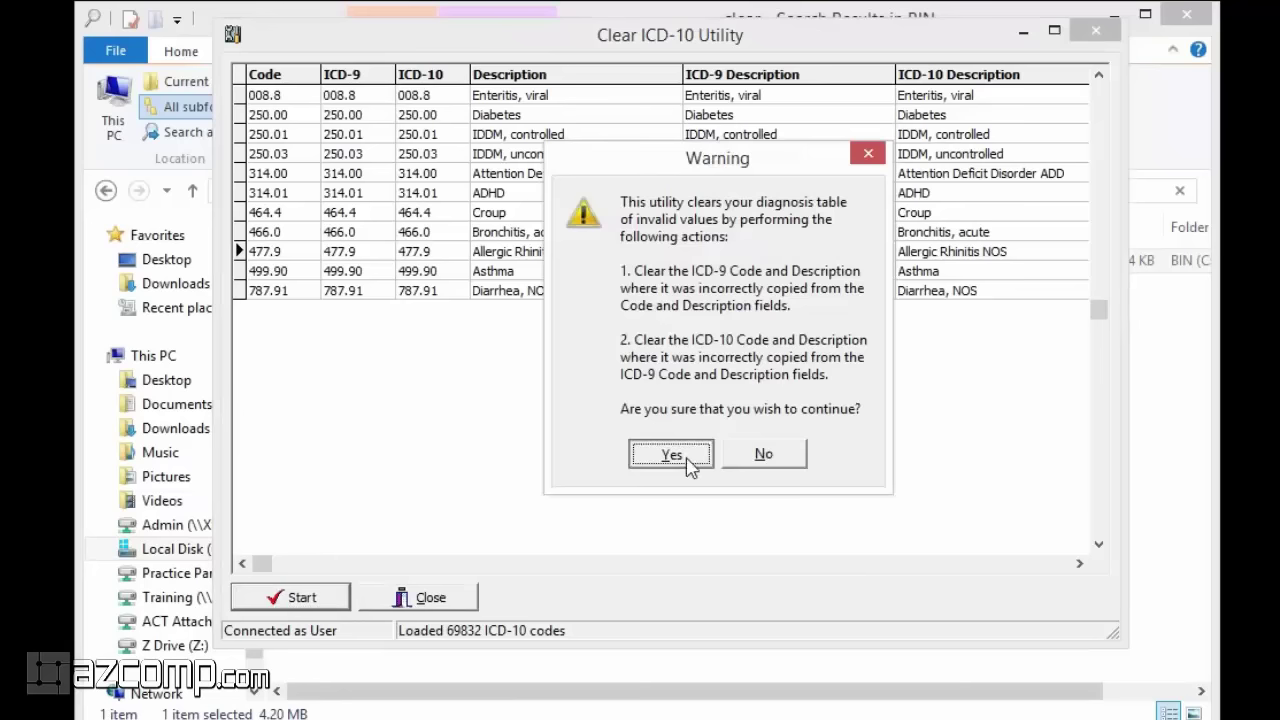
{"action": "left_click", "coordinate": [671, 455]}
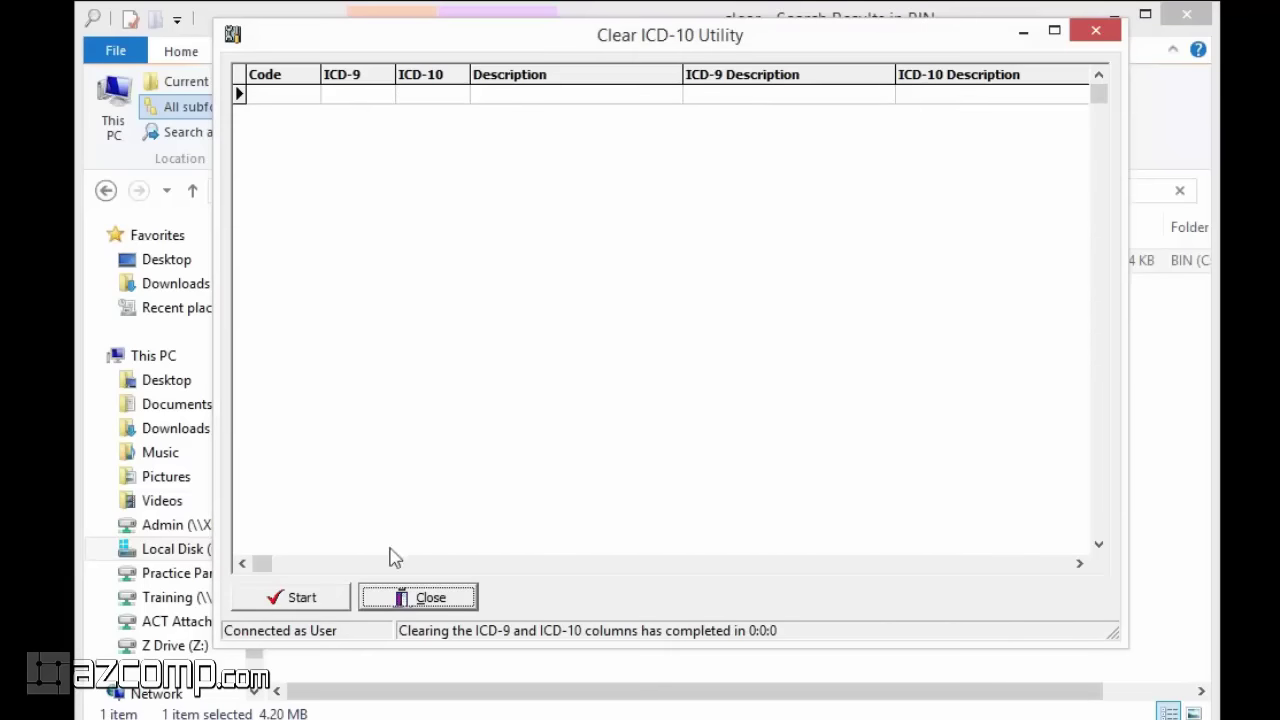
{"action": "left_click", "coordinate": [409, 600]}
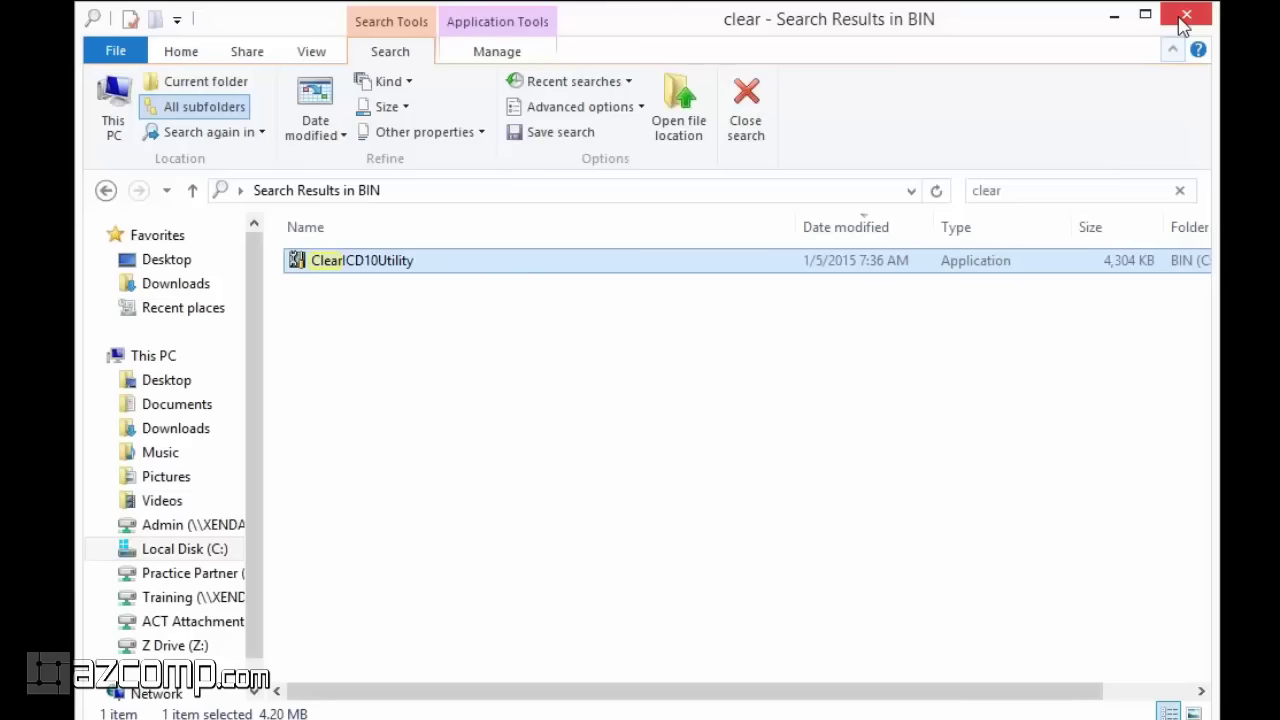
{"action": "left_click", "coordinate": [1182, 24]}
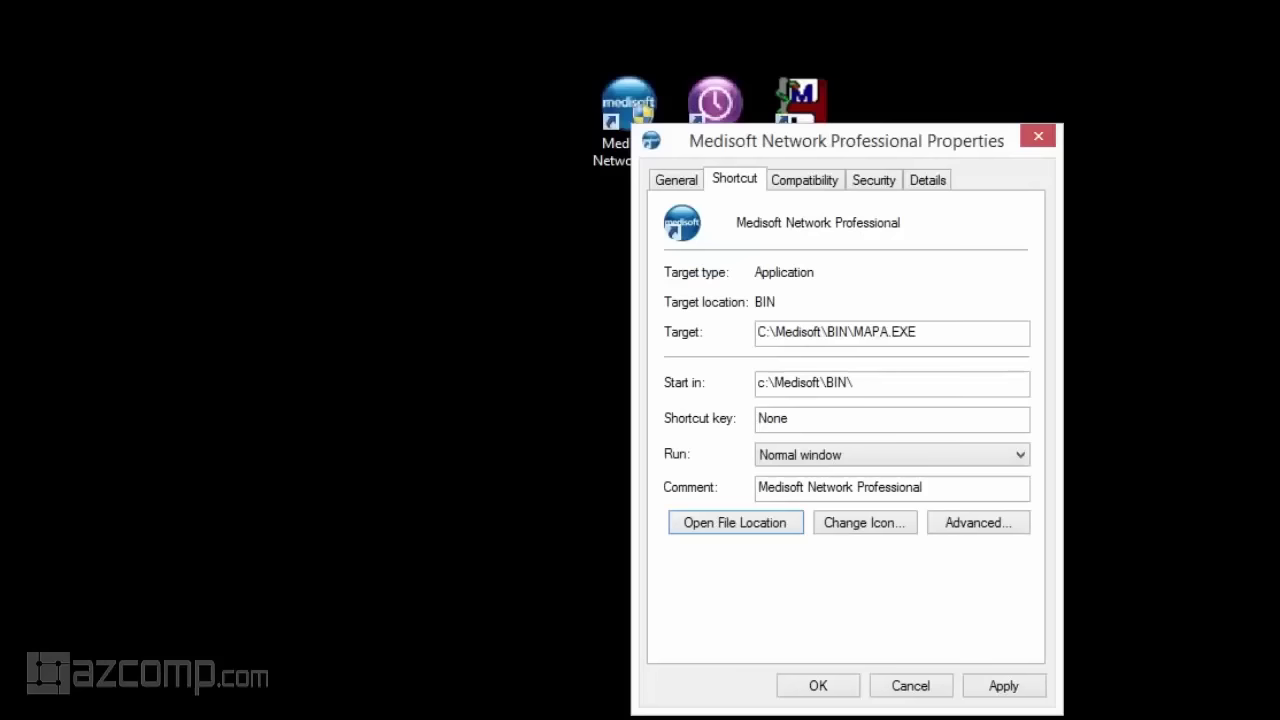
{"action": "left_click", "coordinate": [918, 690]}
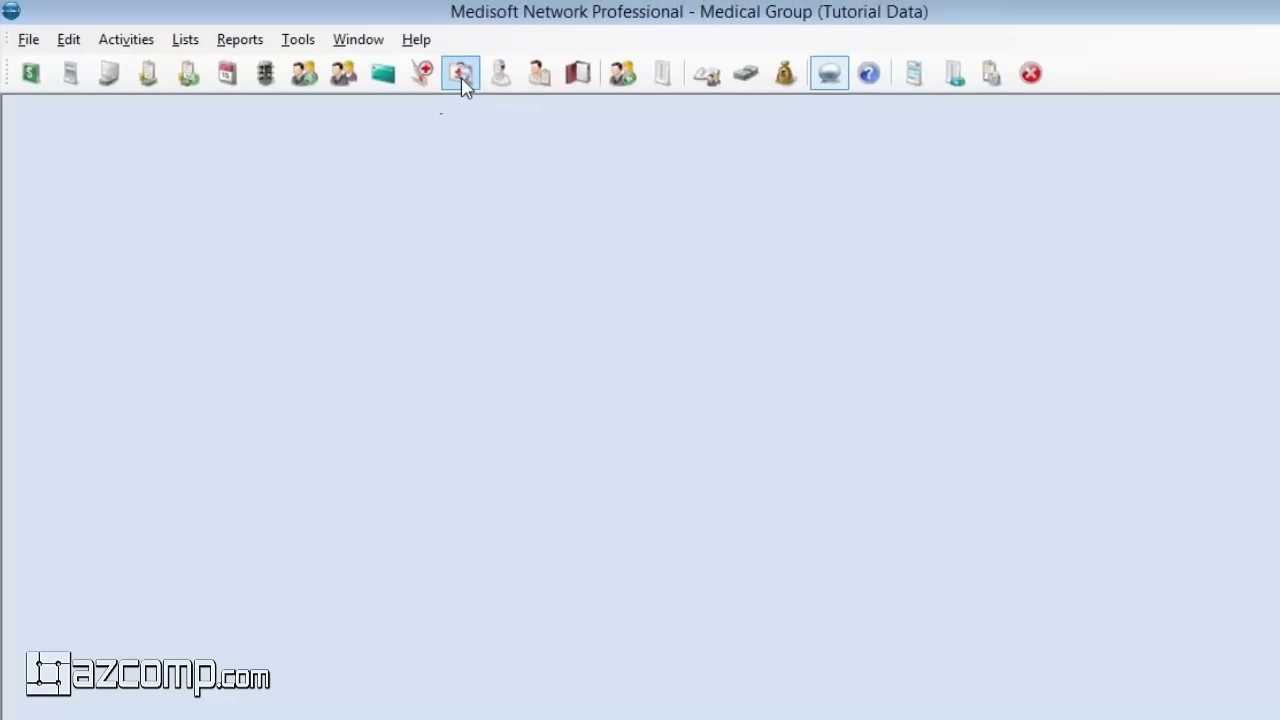
Add diagnosis R10.0, Acute Abdominal Pain, with ICD-9 code 789.00 described as Acute Abdominal, save it and close the diagnosis list
{"action": "left_click", "coordinate": [461, 75]}
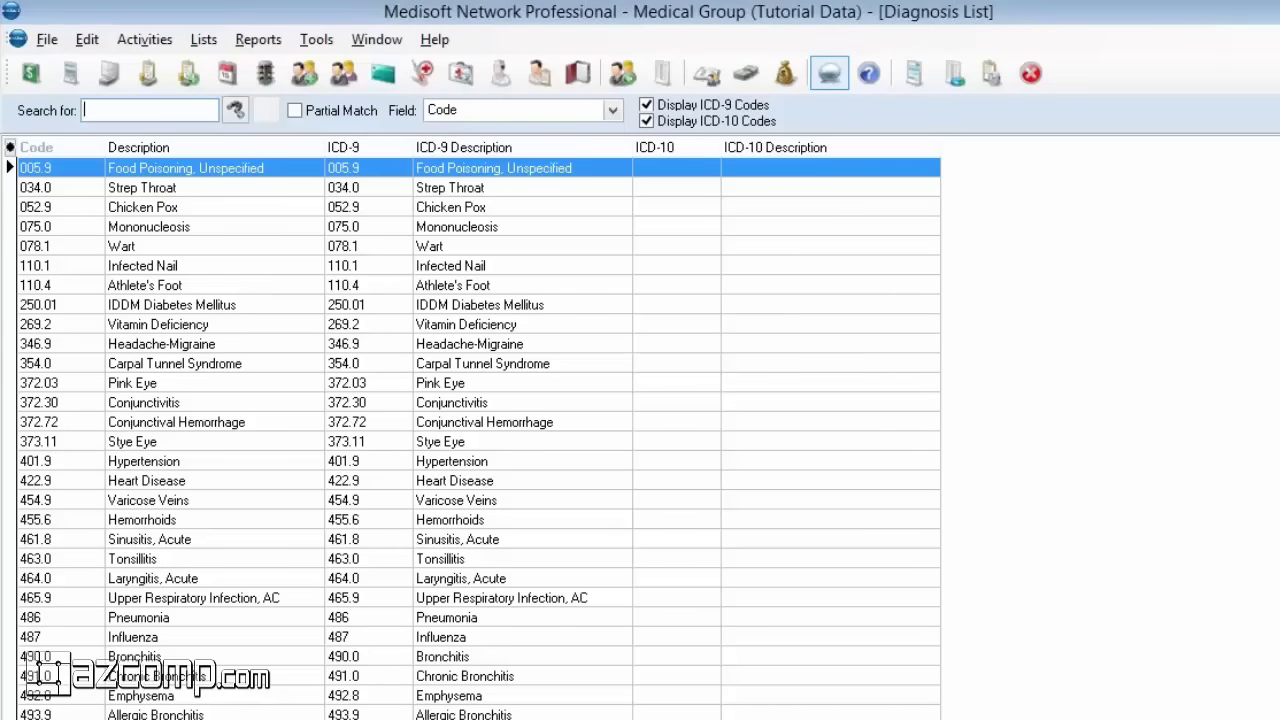
{"action": "key", "text": "F8"}
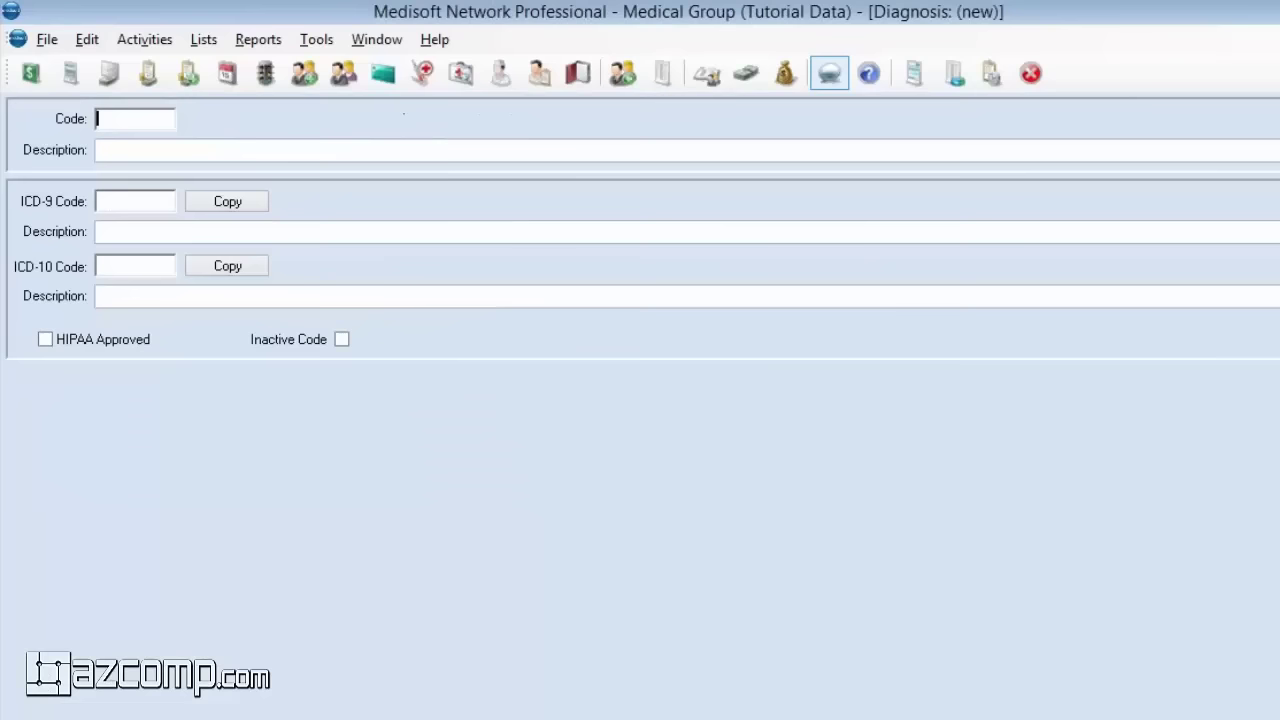
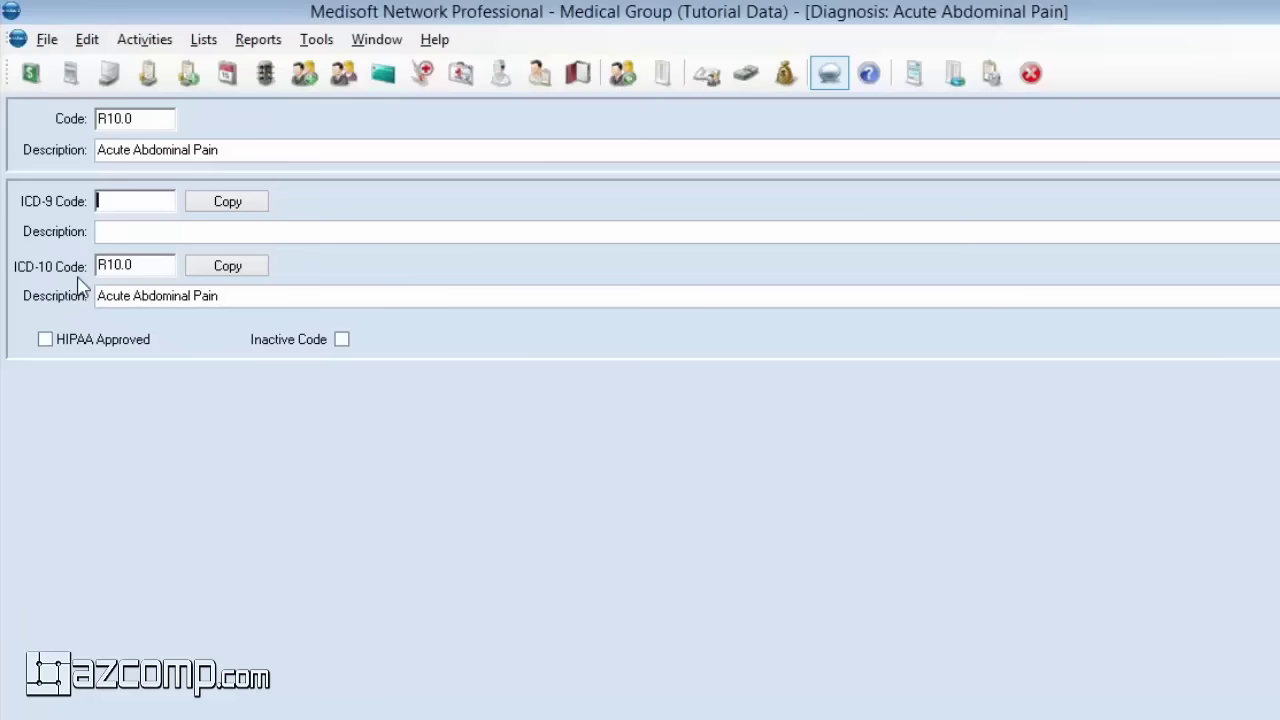
{"action": "type", "text": "789.00"}
{"action": "key", "text": "Tab"}
{"action": "key", "text": "Tab"}
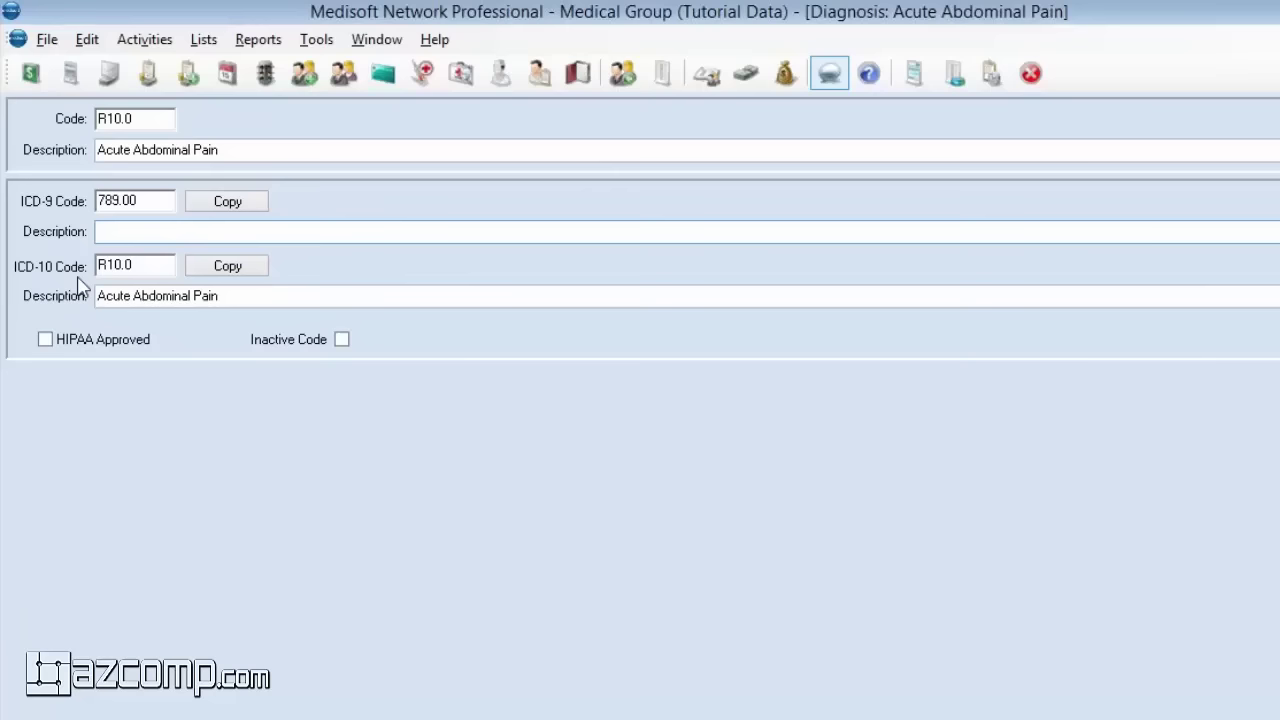
{"action": "type", "text": "Acute Abdominal"}
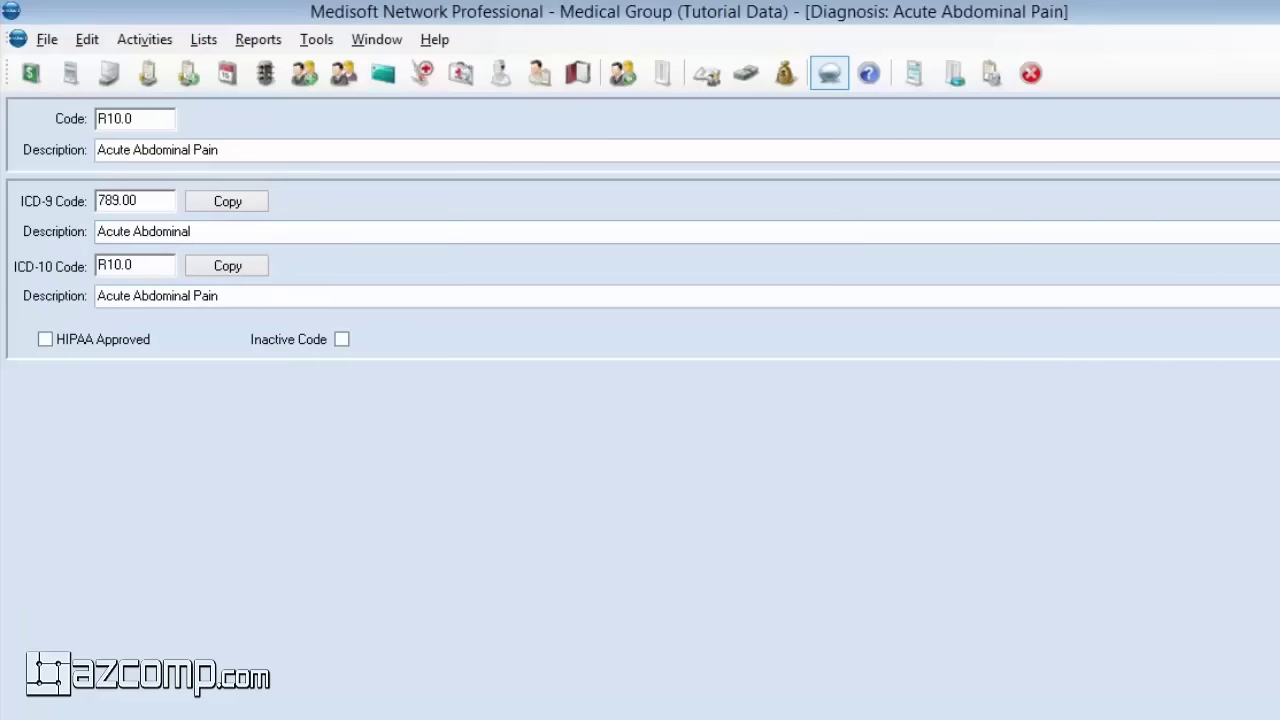
{"action": "key", "text": "F3"}
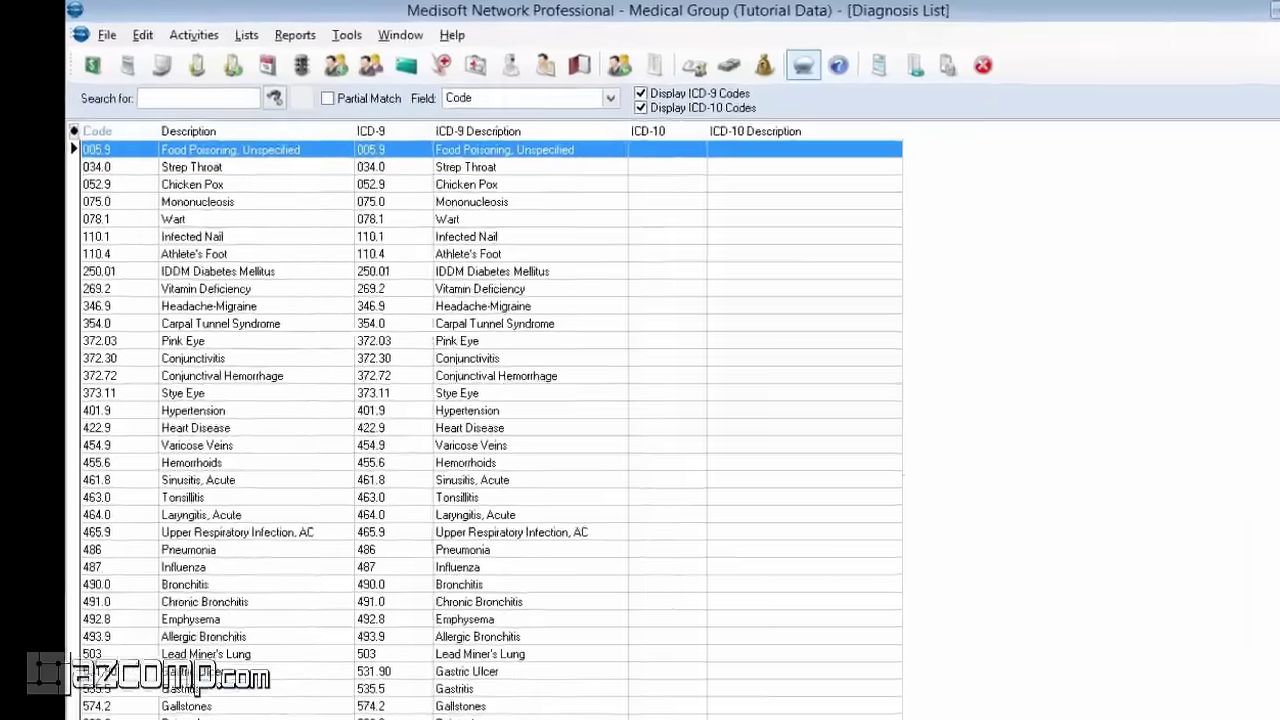
{"action": "left_click", "coordinate": [486, 651]}
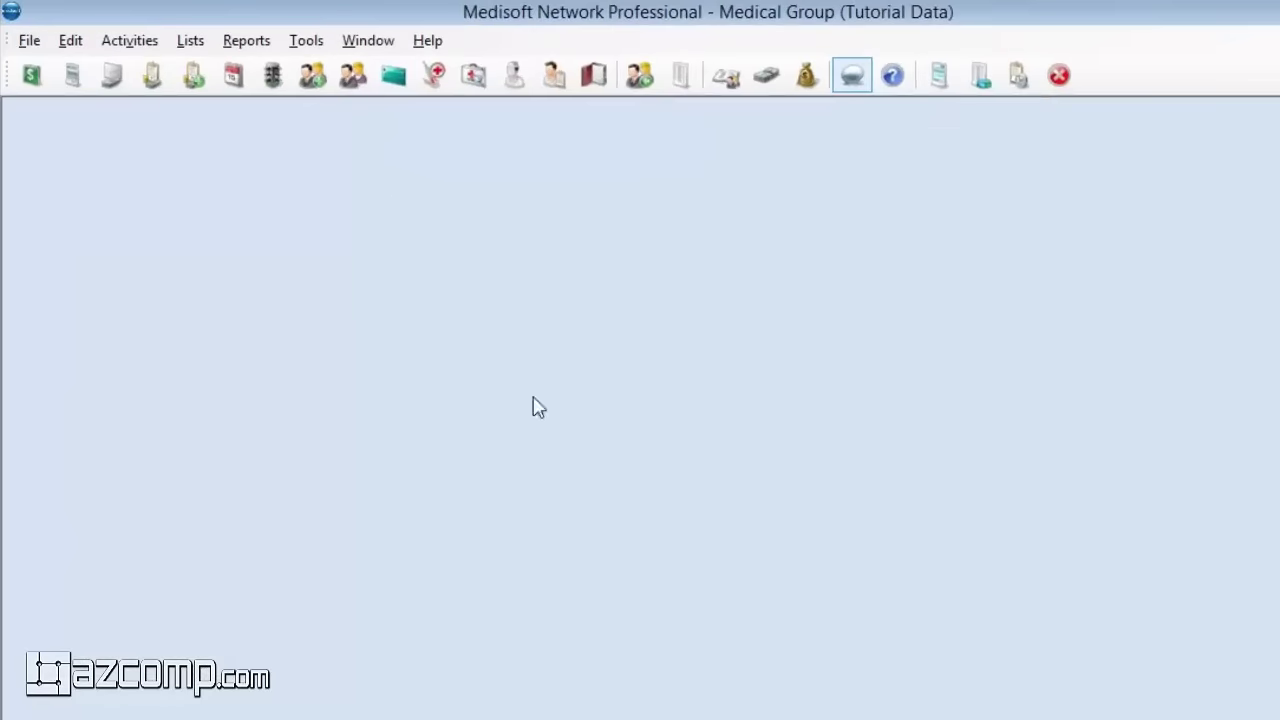
Open the ICD-10 mapping creation utility and bring up its 1:1 mappings
{"action": "left_click", "coordinate": [305, 44]}
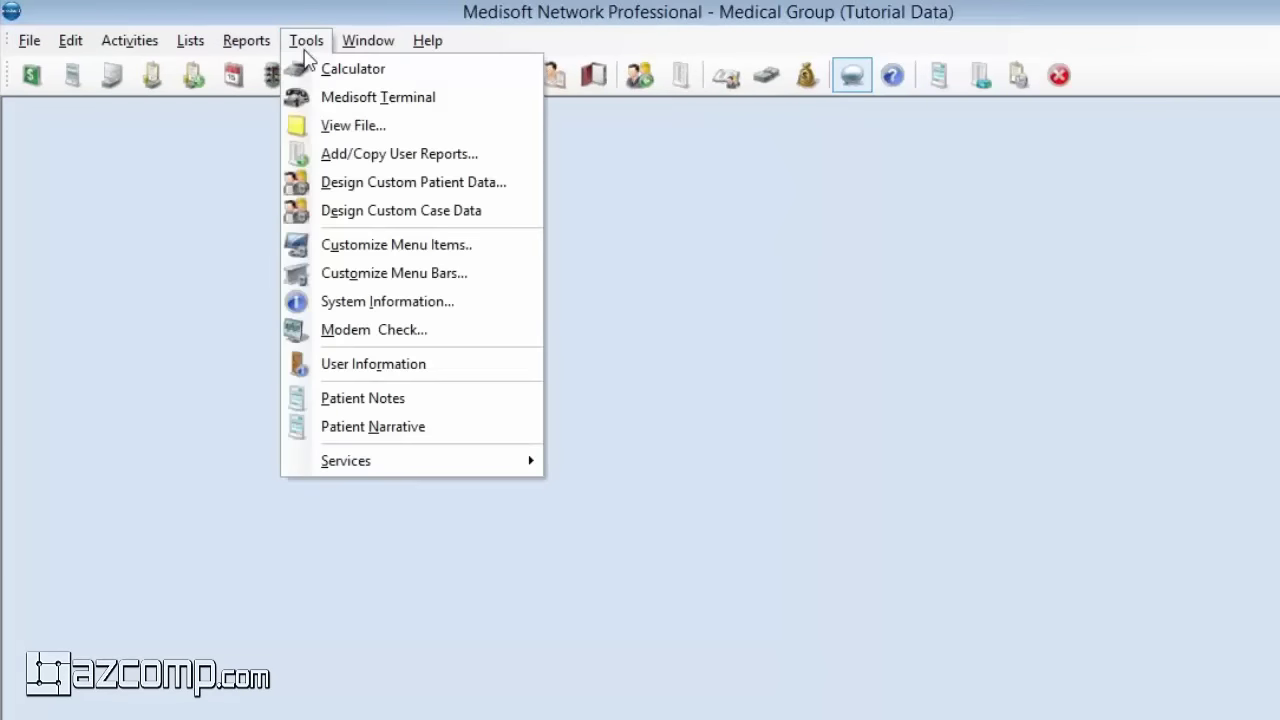
{"action": "mouse_move", "coordinate": [345, 465]}
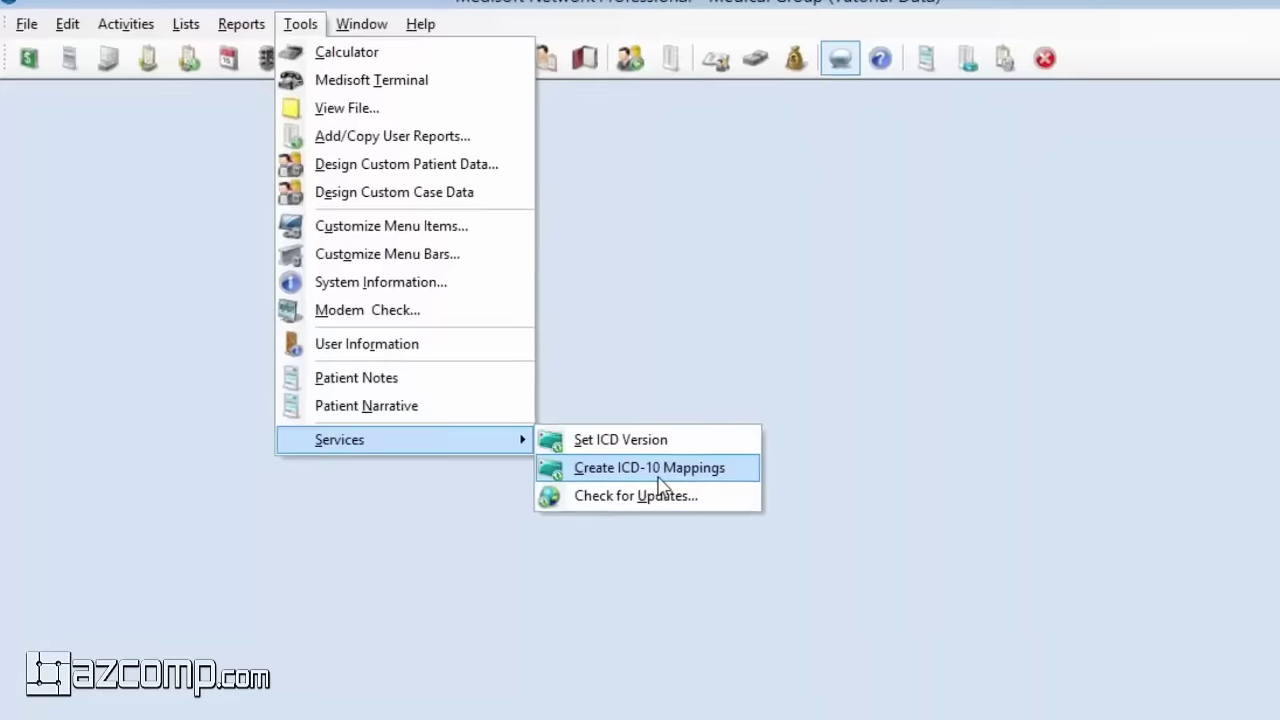
{"action": "left_click", "coordinate": [665, 492]}
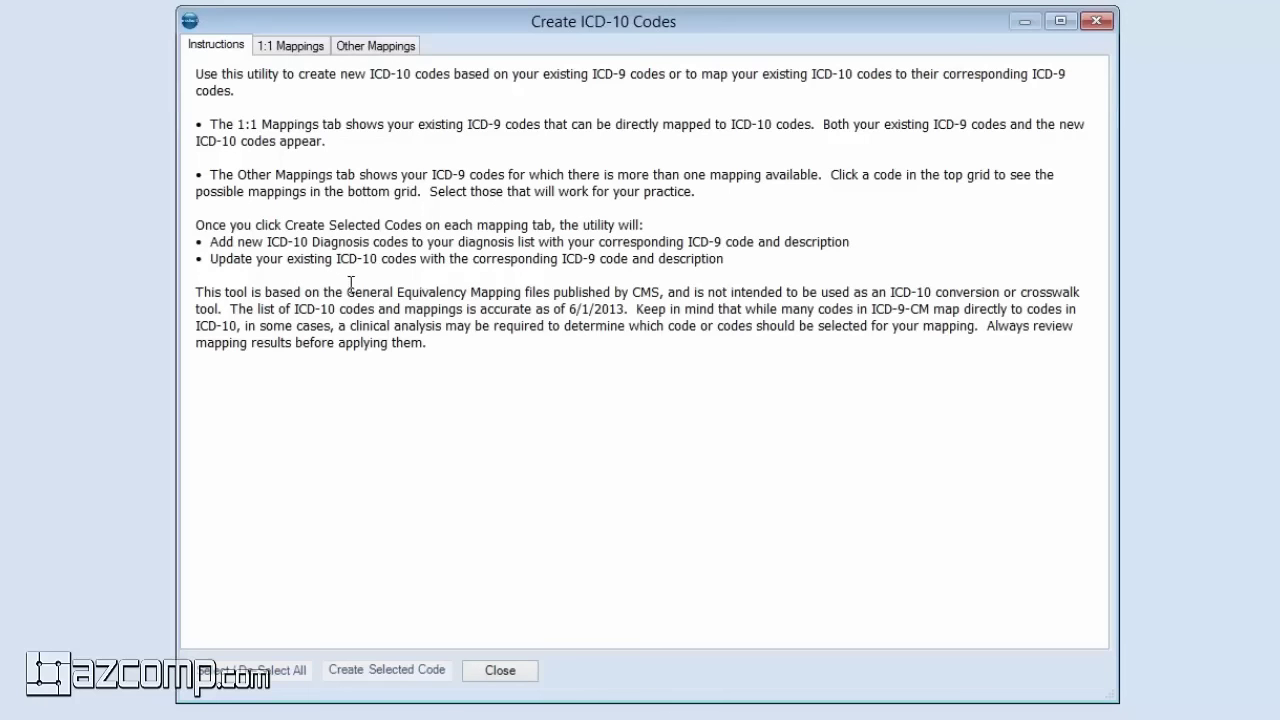
{"action": "left_click", "coordinate": [296, 52]}
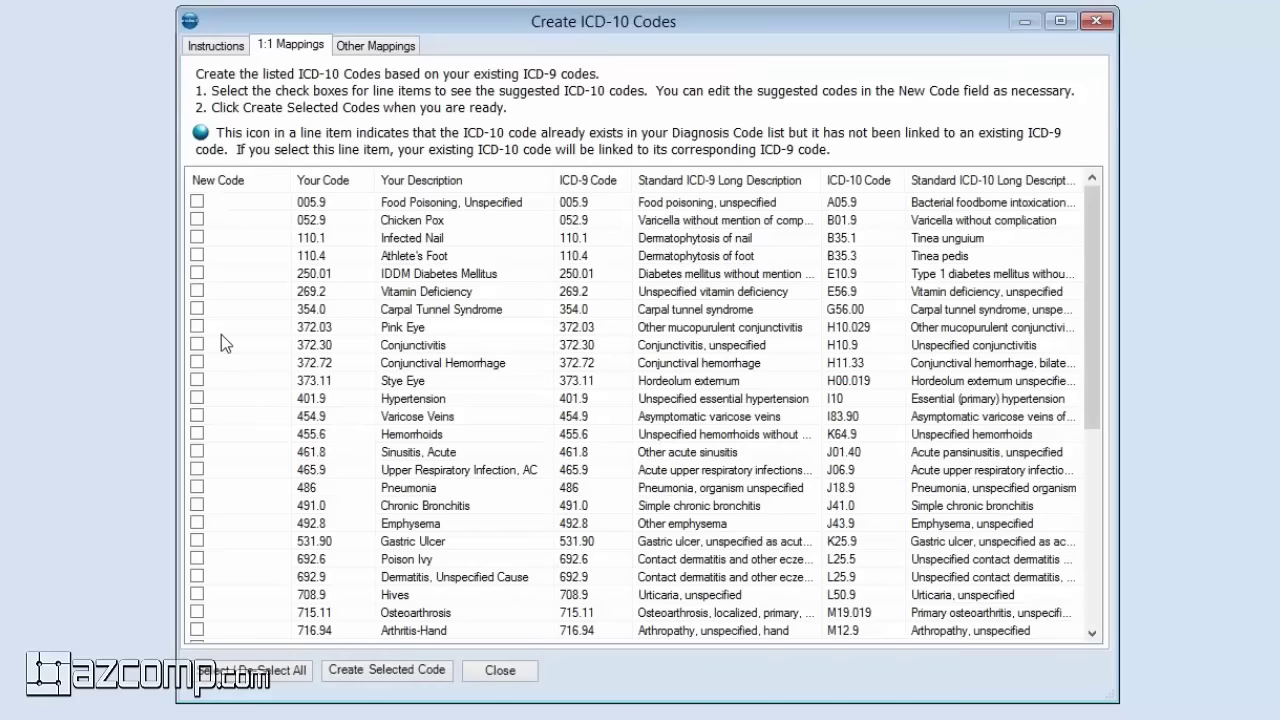
Try selecting and deselecting all 1:1 mappings, create only A05.9 from 005.9 Food Poisoning, and close the utility
{"action": "left_click", "coordinate": [270, 680]}
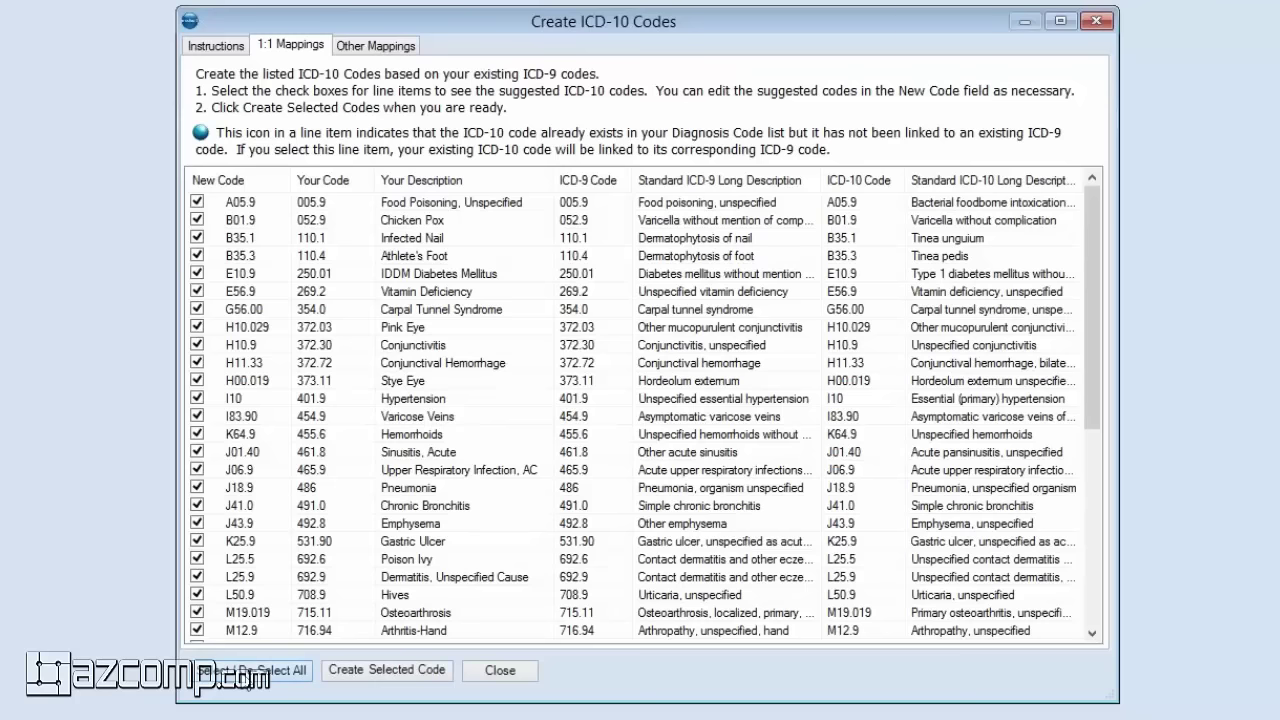
{"action": "left_click", "coordinate": [250, 670]}
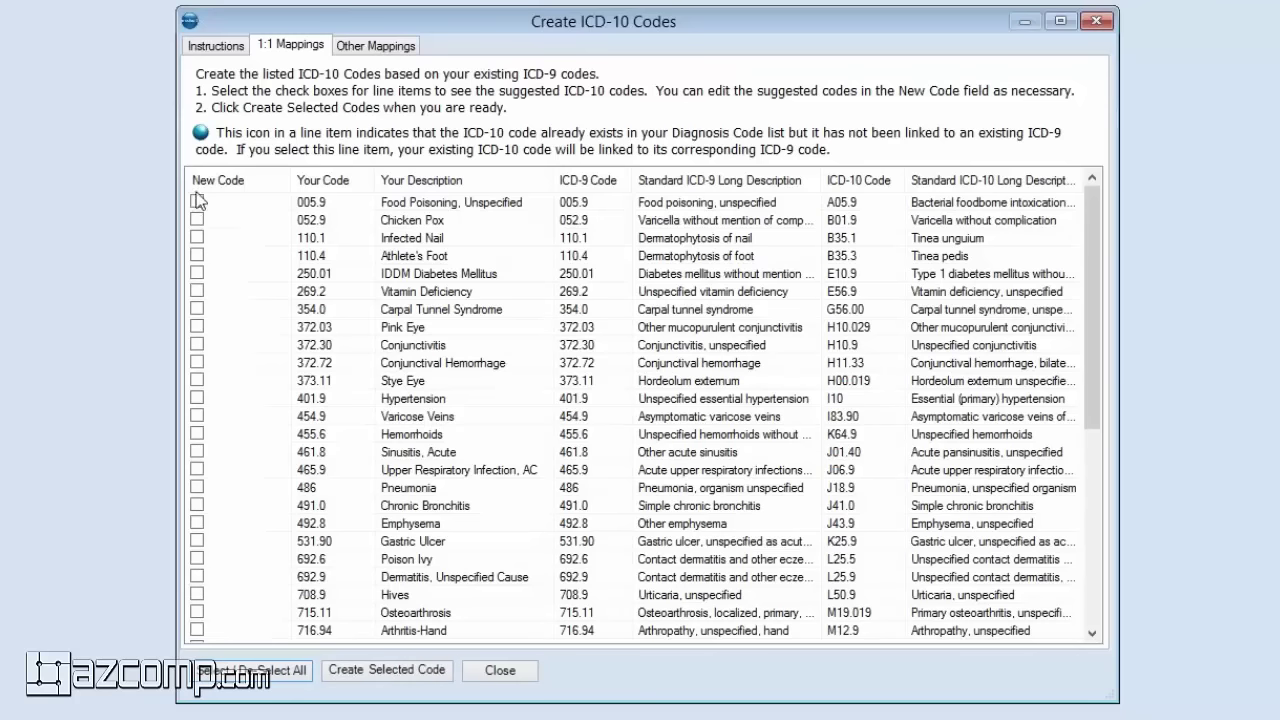
{"action": "left_click", "coordinate": [197, 201]}
{"action": "left_click", "coordinate": [383, 670]}
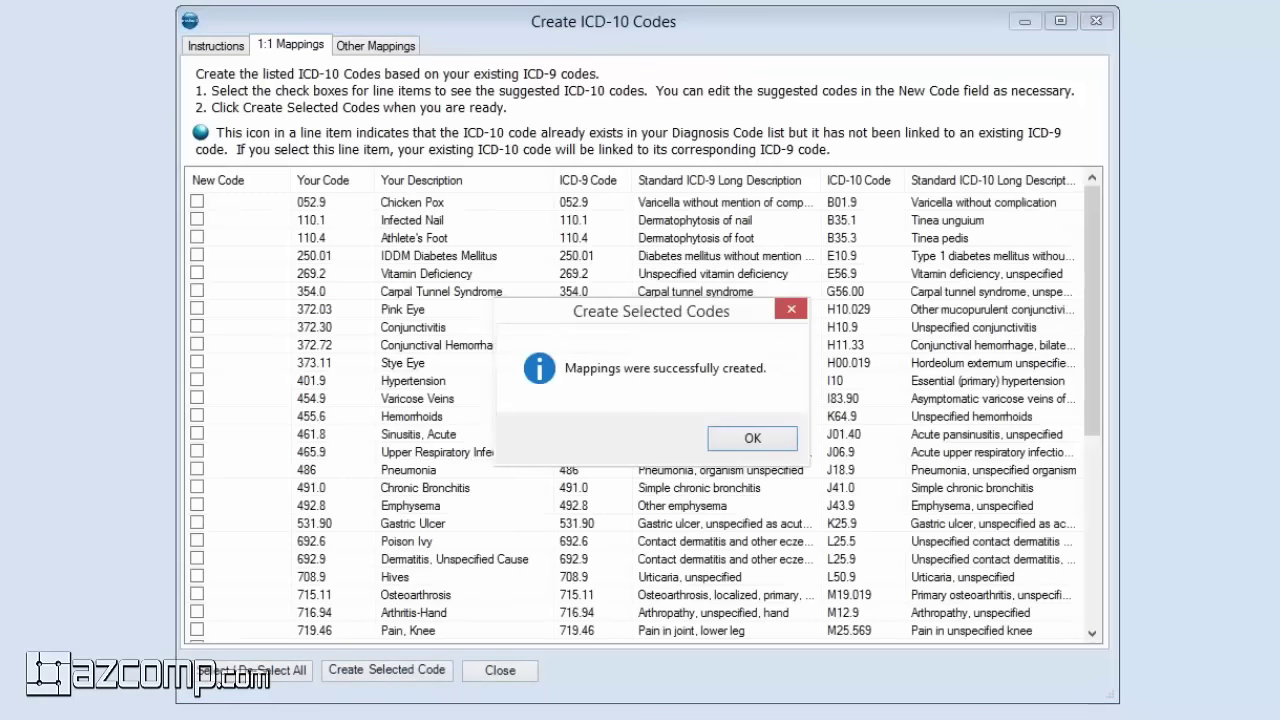
{"action": "left_click", "coordinate": [755, 440]}
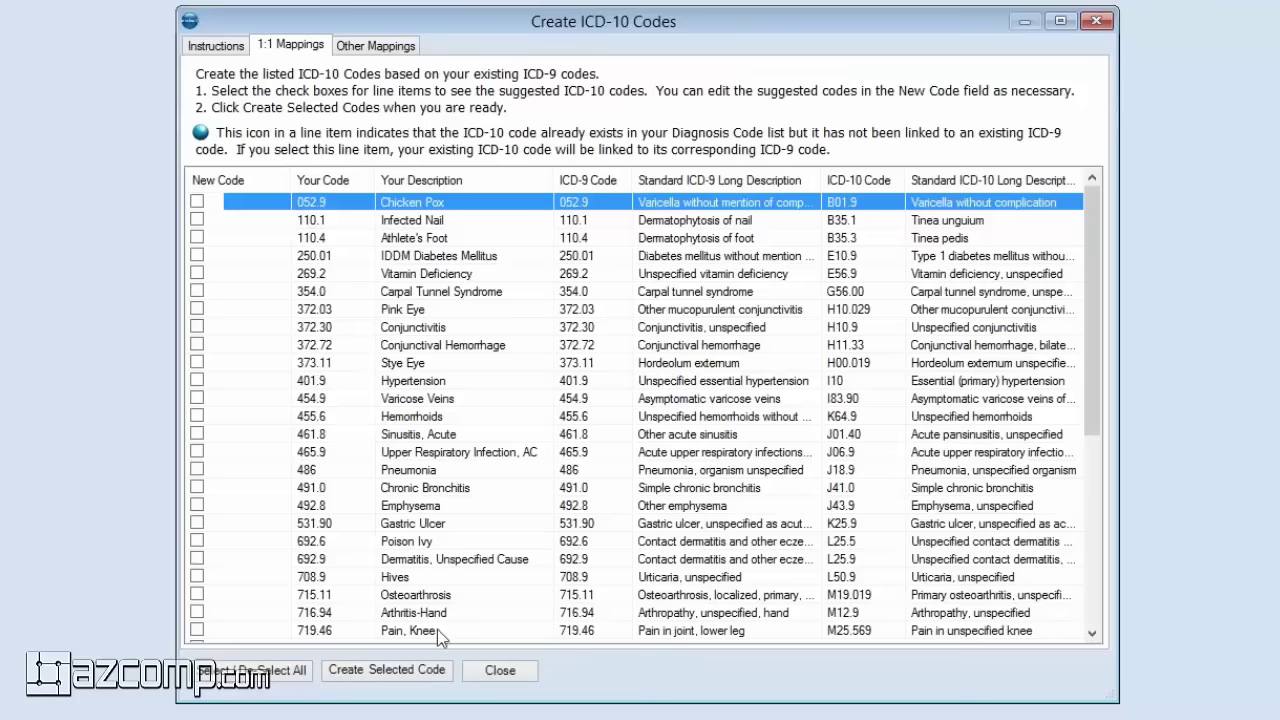
{"action": "left_click", "coordinate": [512, 677]}
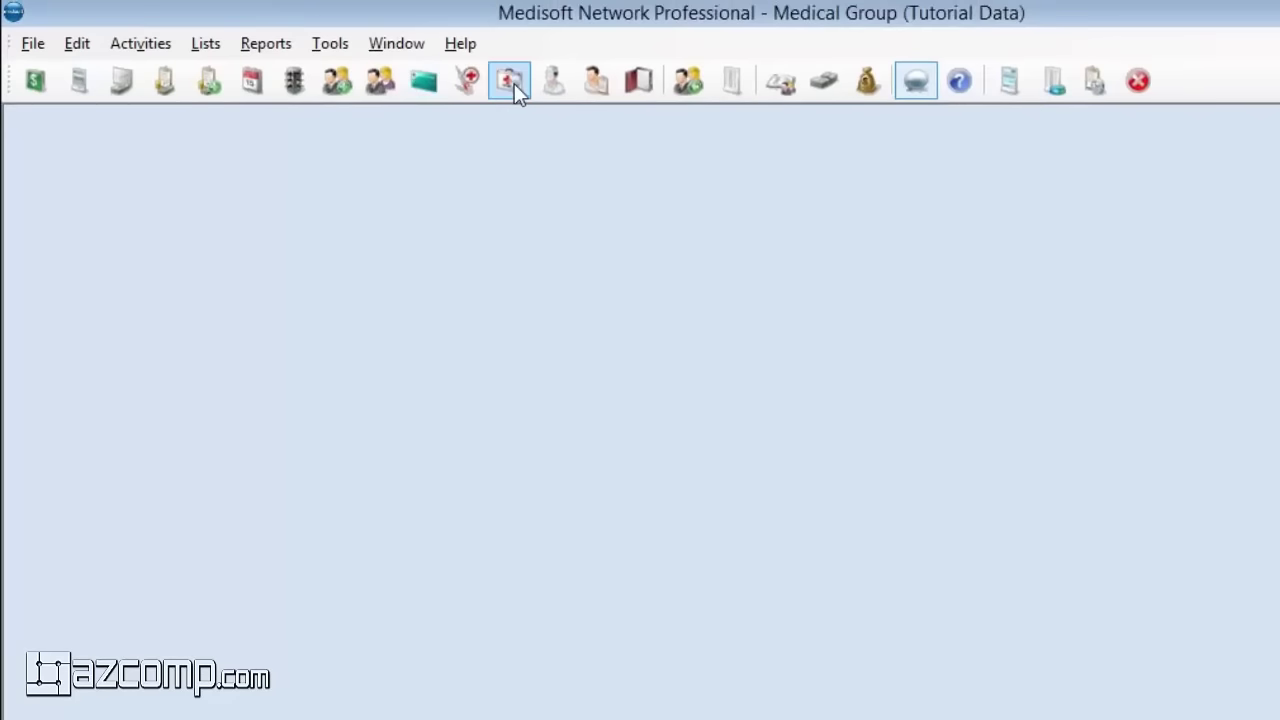
Mark diagnosis 005.9 Food Poisoning, Unspecified as an inactive code and save it
{"action": "left_click", "coordinate": [512, 81]}
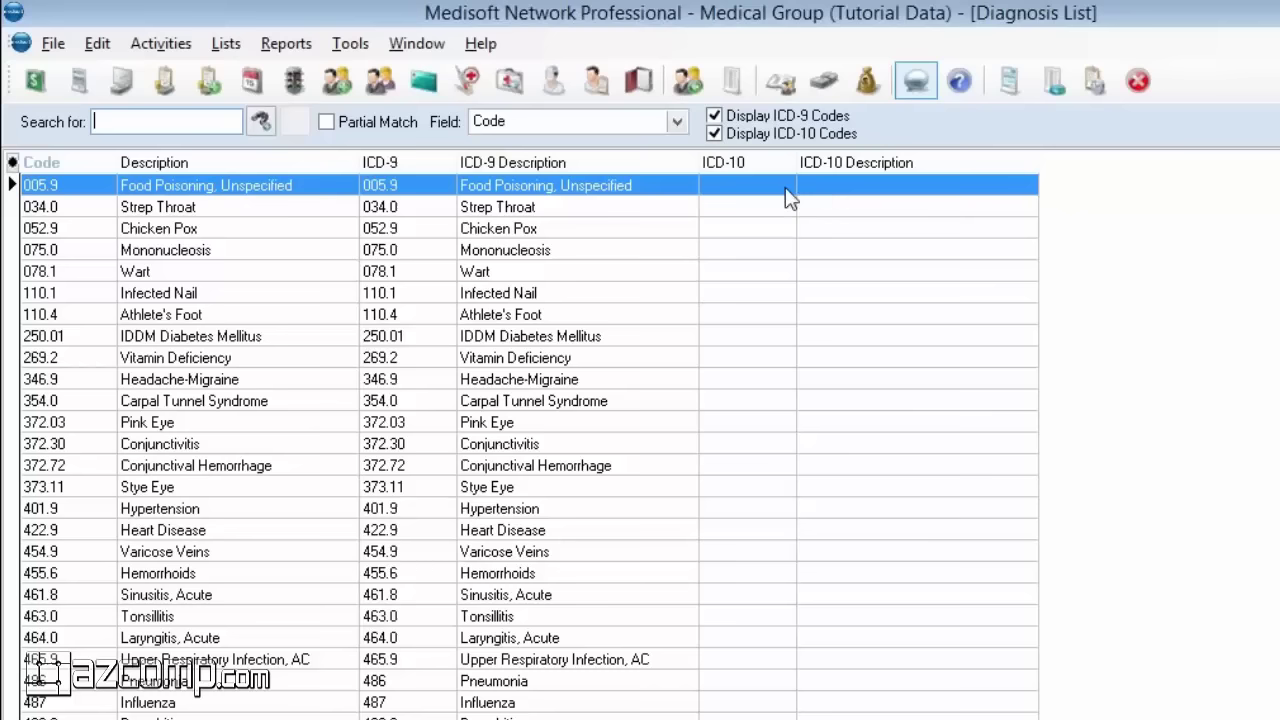
{"action": "double_click", "coordinate": [170, 183]}
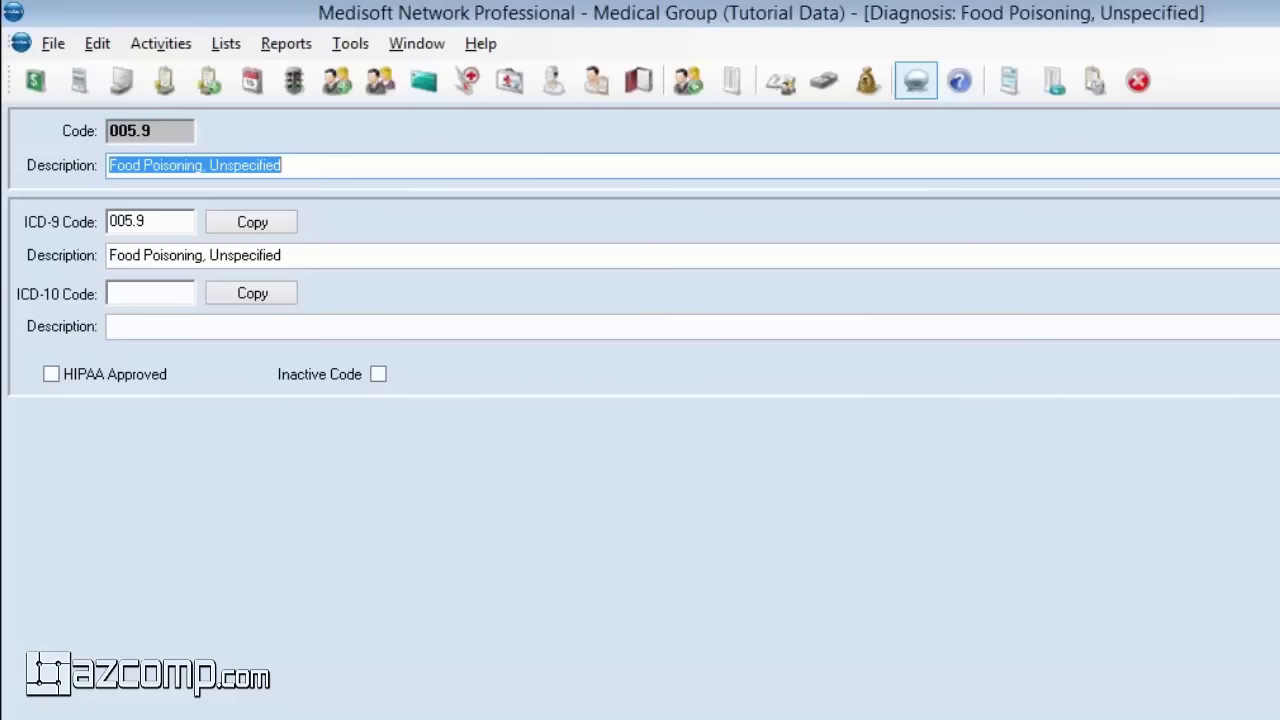
{"action": "left_click", "coordinate": [378, 374]}
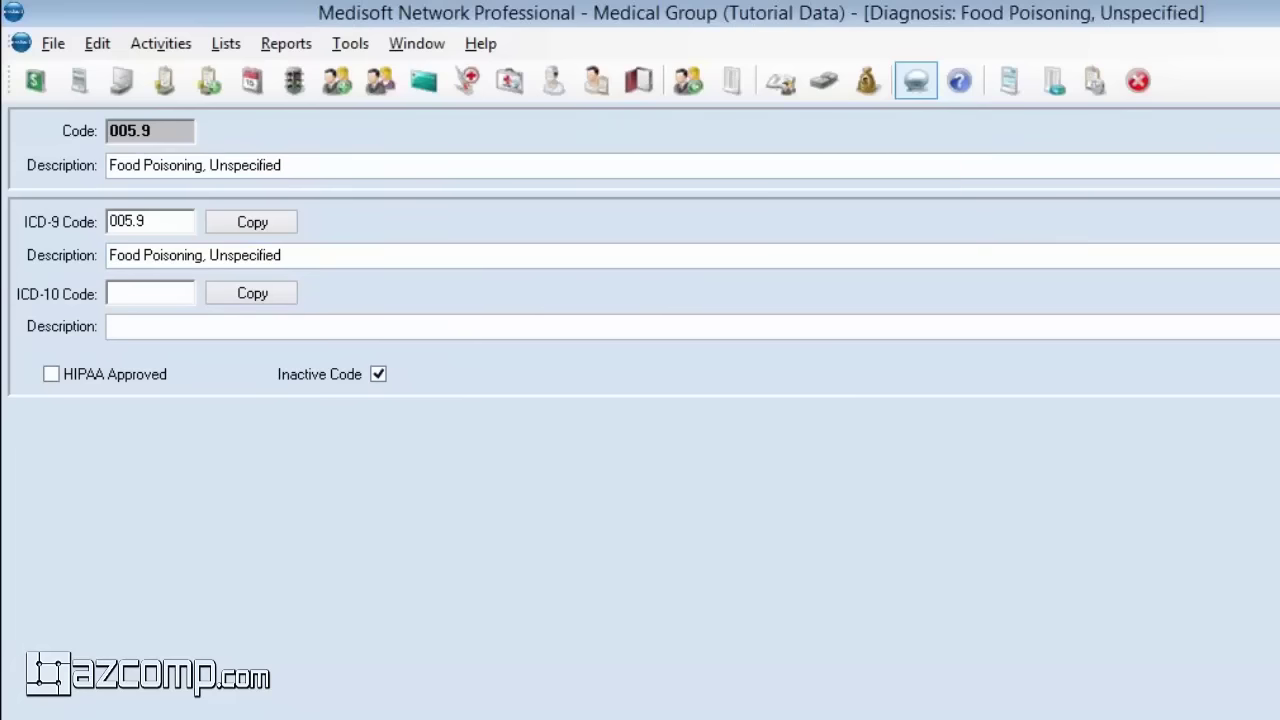
{"action": "key", "text": "F3"}
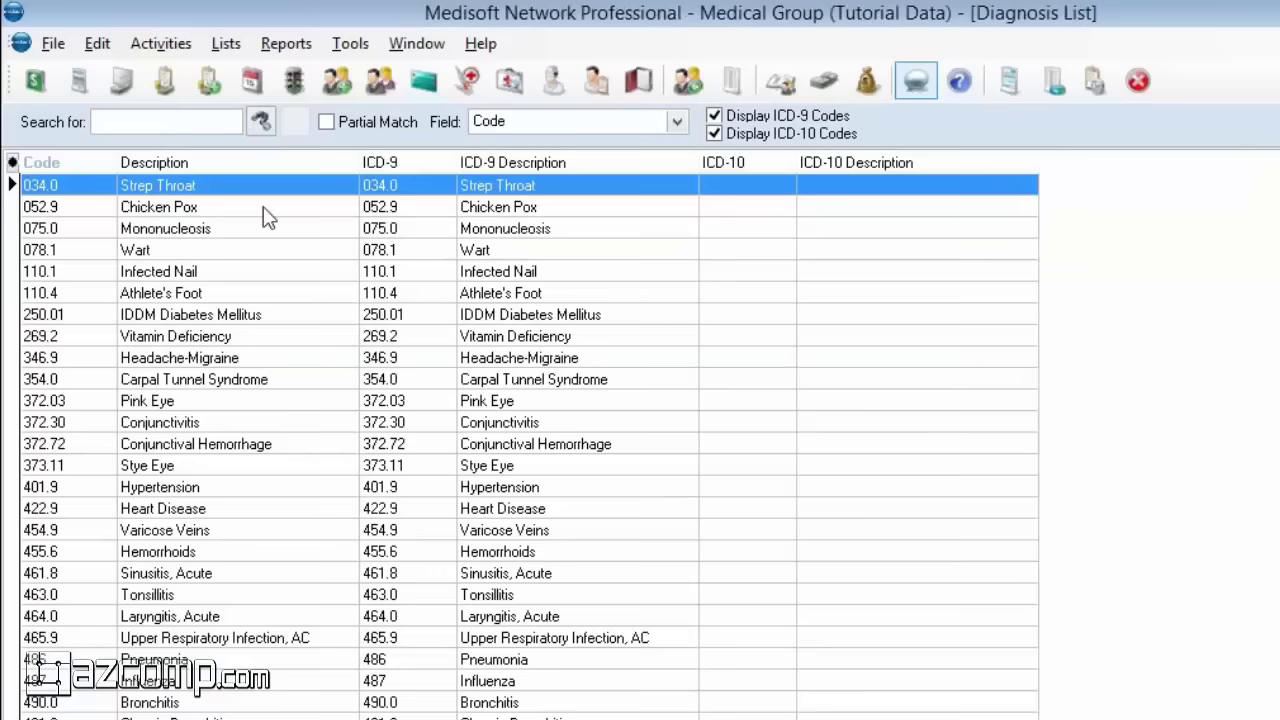
Display only ICD-10 codes in the diagnosis list, view the A05.9 entry, and close the list
{"action": "left_click", "coordinate": [712, 133]}
{"action": "left_click", "coordinate": [714, 116]}
{"action": "left_click", "coordinate": [713, 133]}
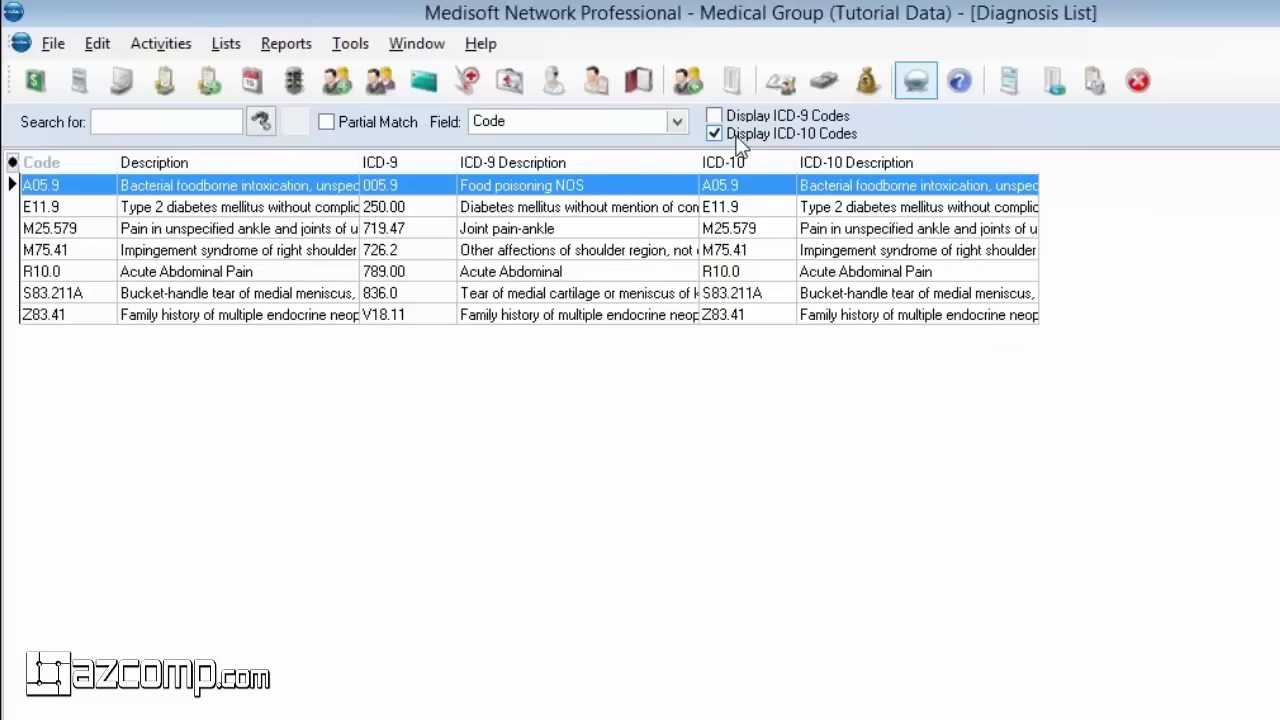
{"action": "double_click", "coordinate": [535, 192]}
{"action": "key", "text": "Escape"}
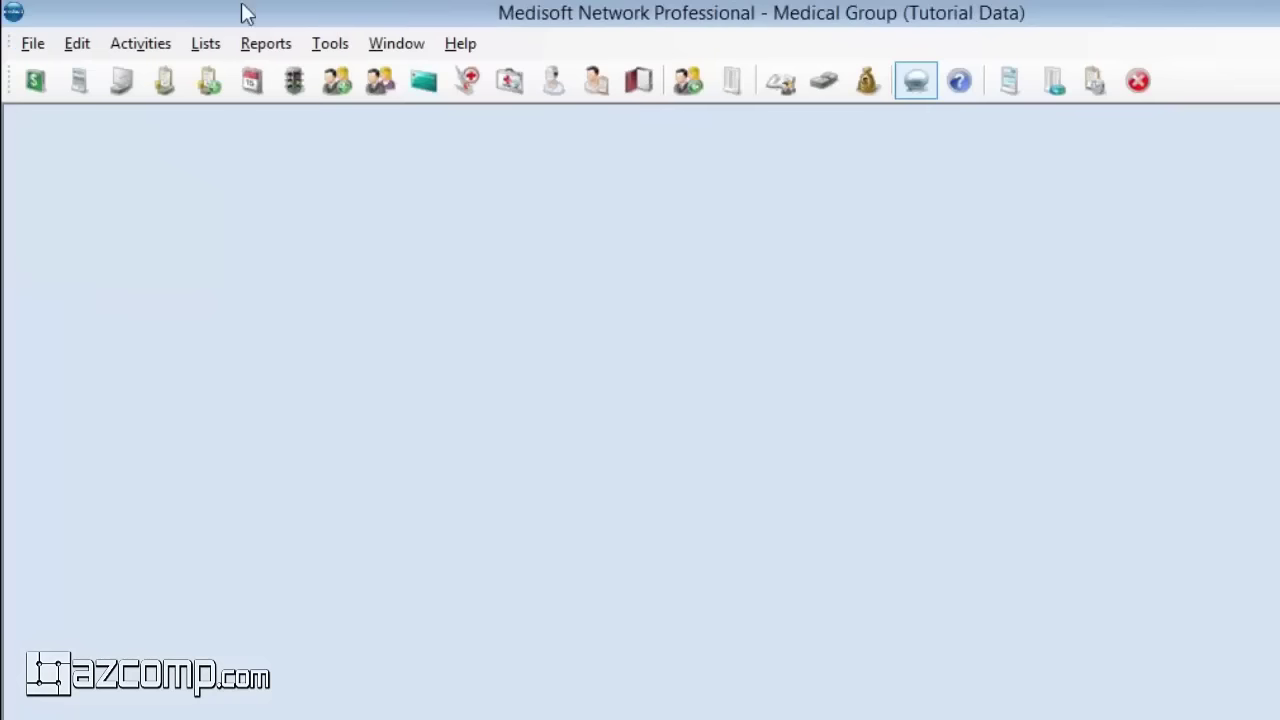
Reopen the ICD-10 mapping creation utility and look through the ICD-9 codes that have more than one possible mapping
{"action": "left_click", "coordinate": [336, 47]}
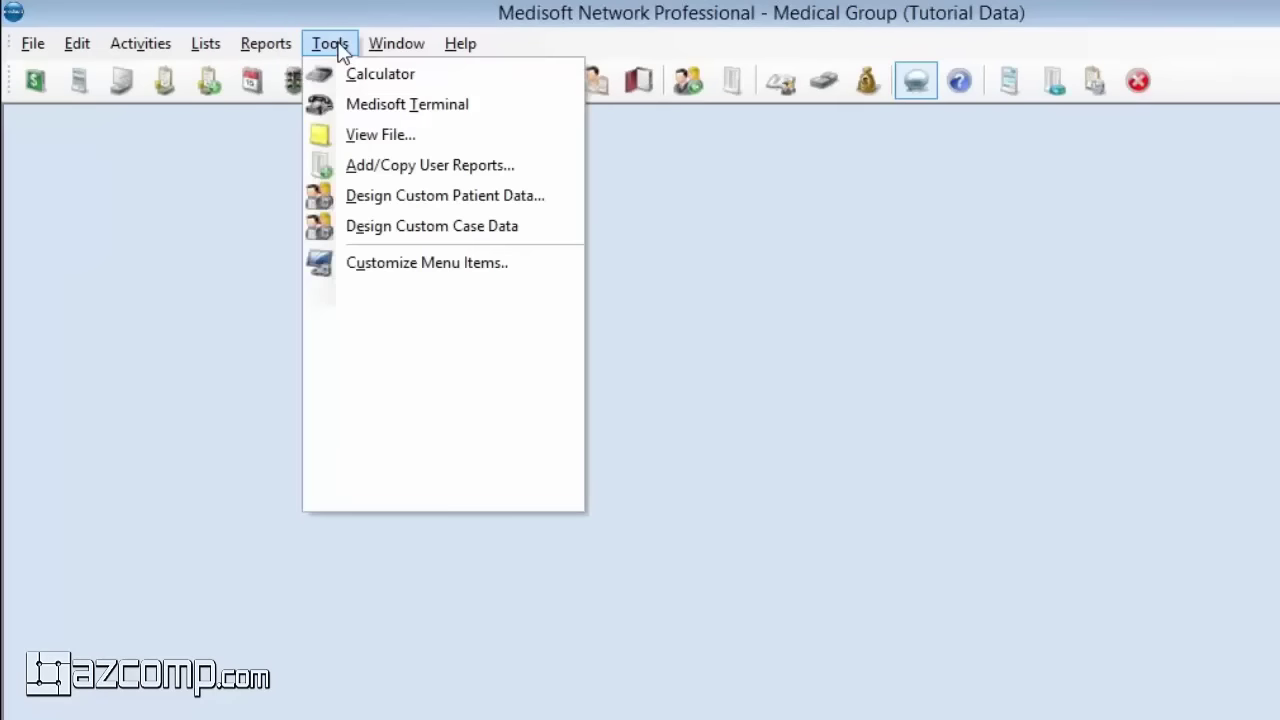
{"action": "mouse_move", "coordinate": [406, 497]}
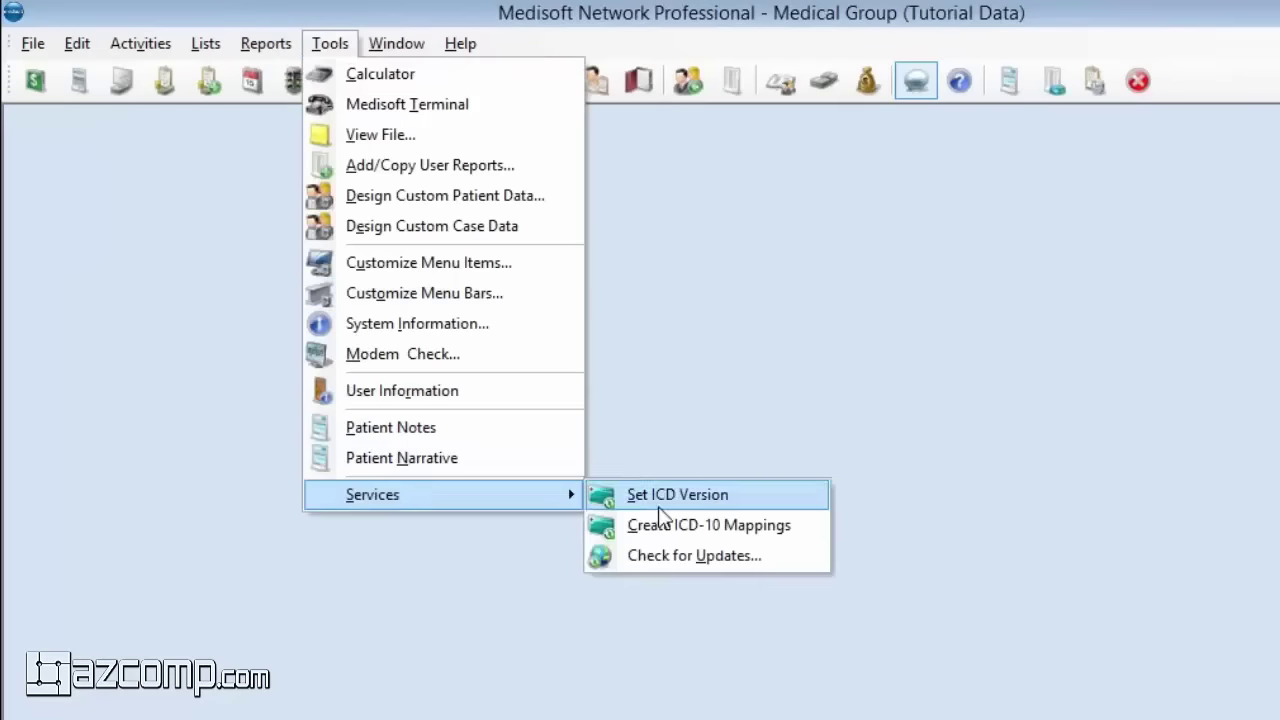
{"action": "left_click", "coordinate": [708, 538]}
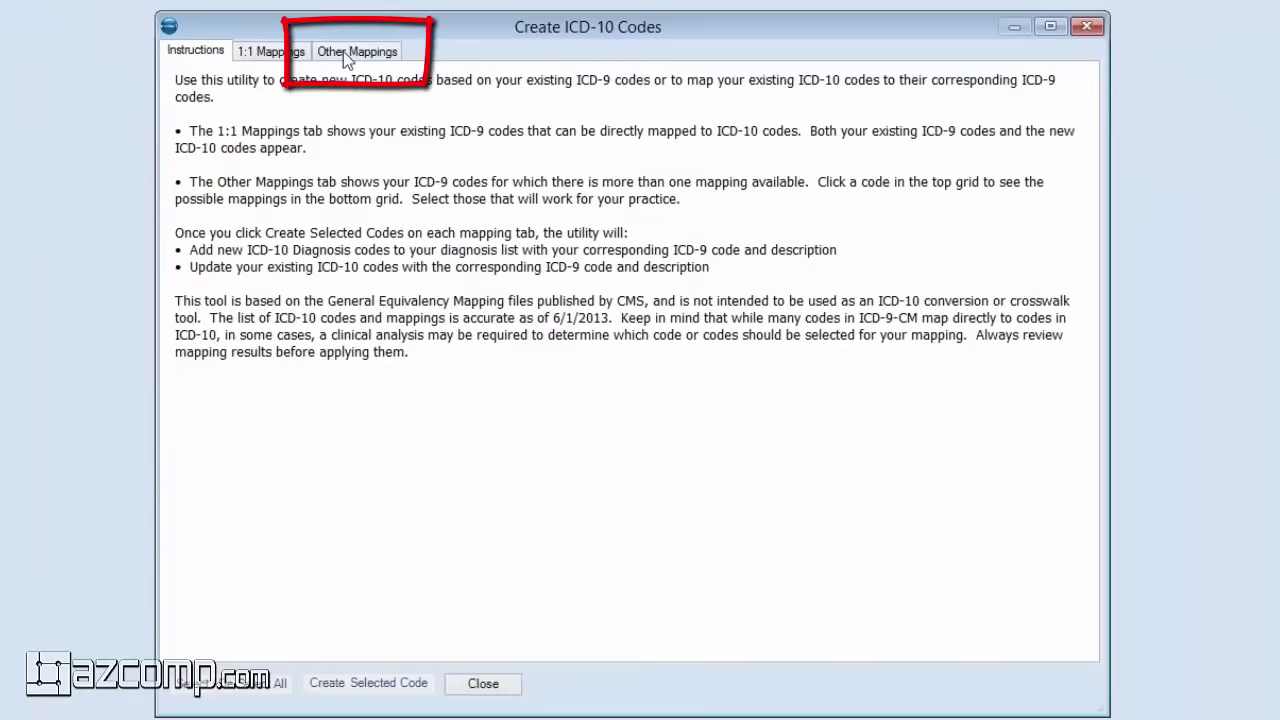
{"action": "left_click", "coordinate": [368, 85]}
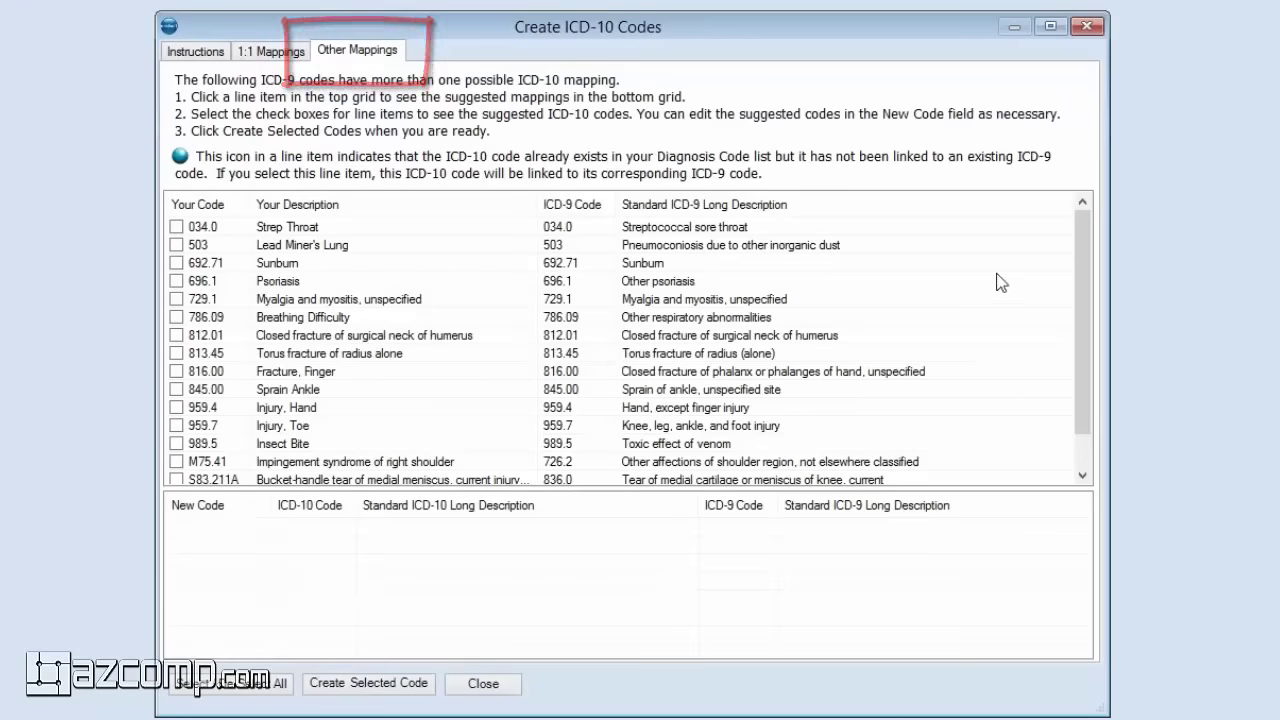
{"action": "left_click_drag", "start_coordinate": [1077, 257], "coordinate": [1090, 323]}
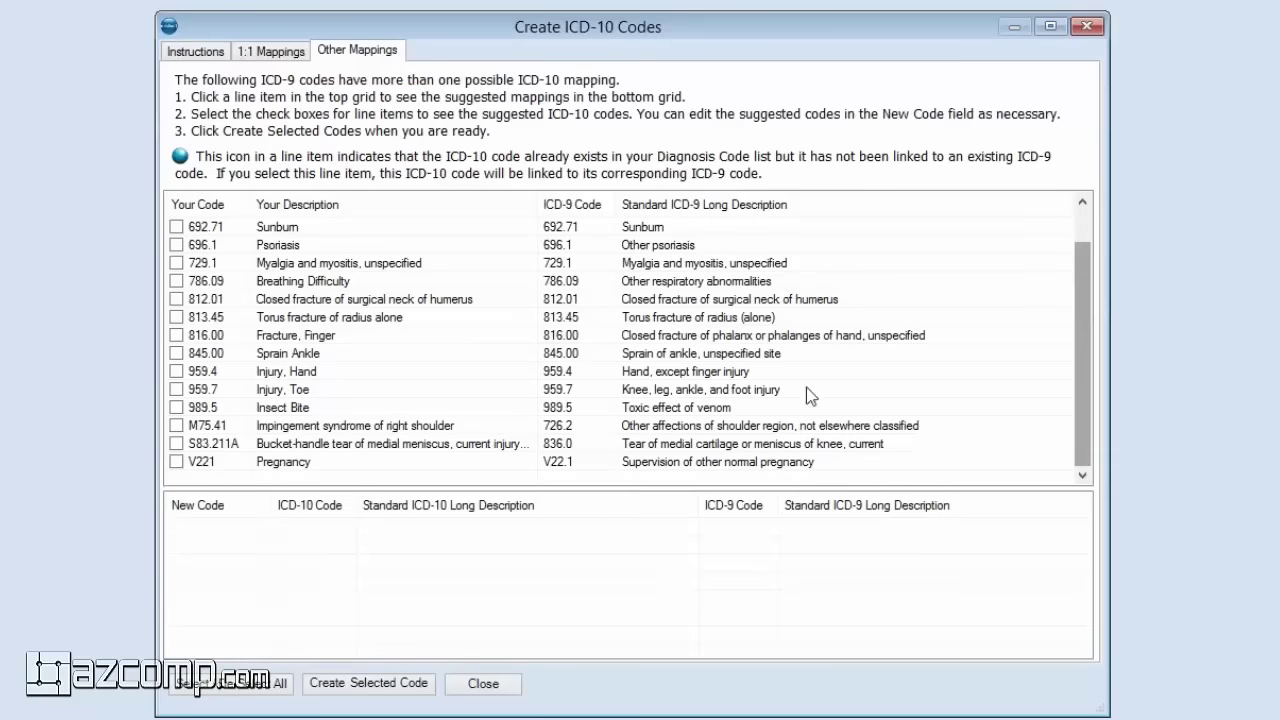
Examine the suggested ICD-10 mappings for 989.5 Insect Bite, deselect it, and select 959.7 Injury, Toe to view its suggestions
{"action": "left_click", "coordinate": [177, 408]}
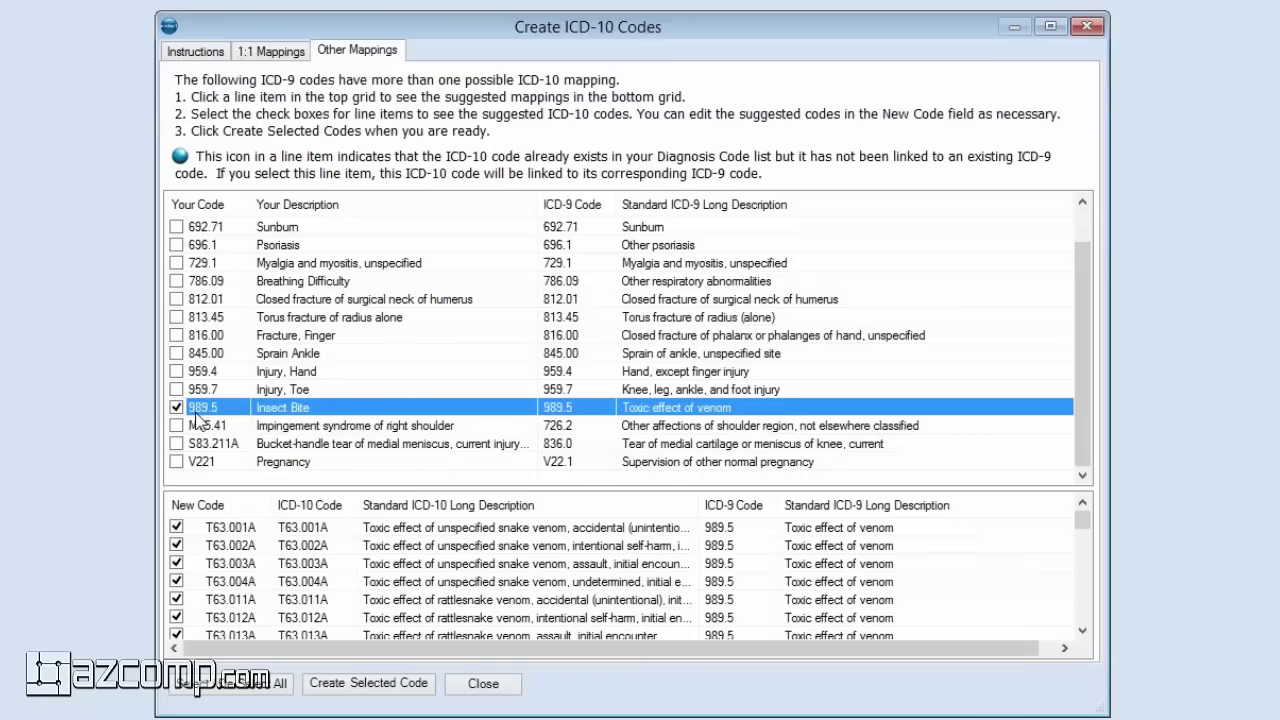
{"action": "mouse_move", "coordinate": [1084, 522]}
{"action": "left_mouse_down"}
{"action": "mouse_move", "coordinate": [1093, 620]}
{"action": "mouse_move", "coordinate": [1091, 520]}
{"action": "left_mouse_up"}
{"action": "left_click", "coordinate": [176, 407]}
{"action": "left_click", "coordinate": [177, 389]}
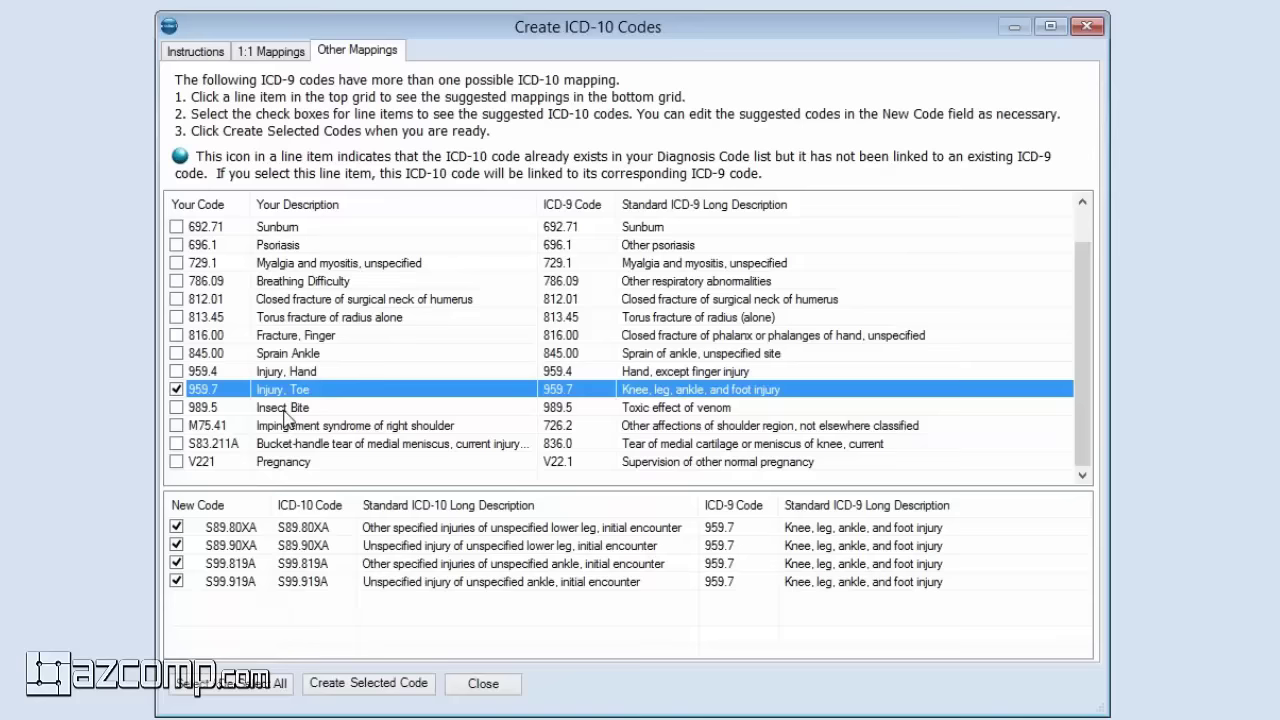
Switch to the browser and read the AZCOMP blog article One Year "Grace Period" For ICD-10
{"action": "mouse_move", "coordinate": [37, 719]}
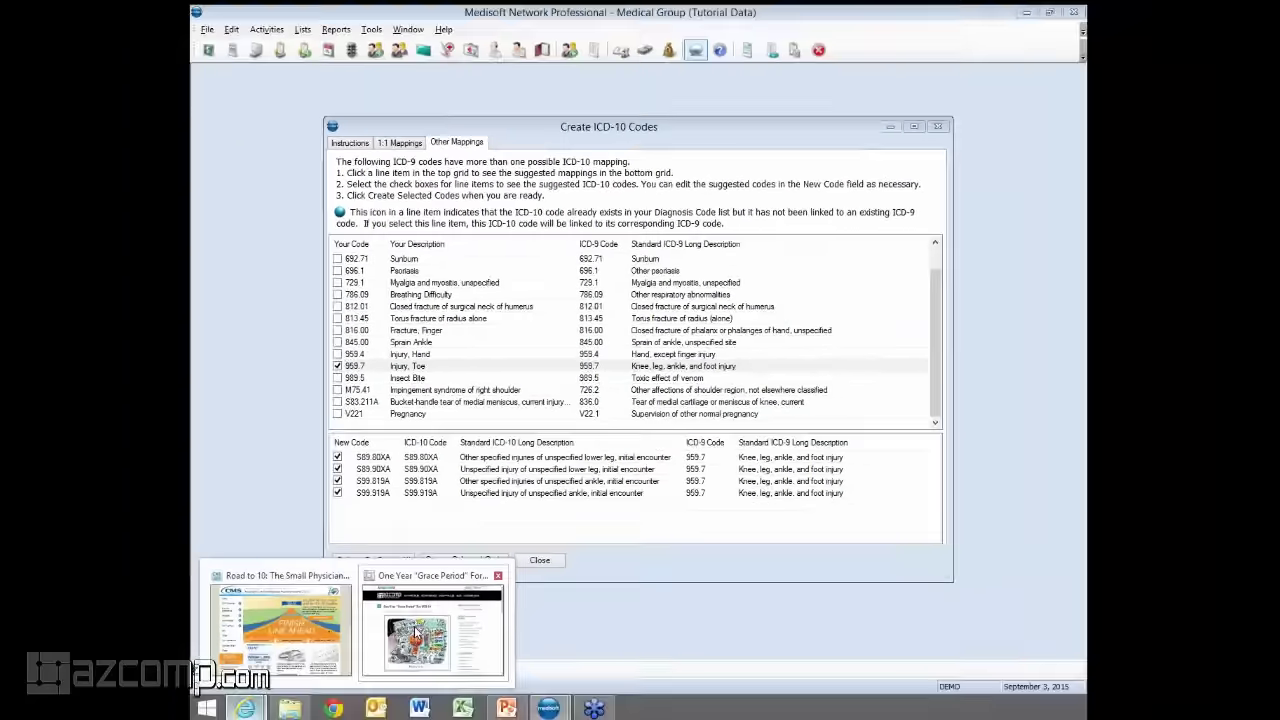
{"action": "left_click", "coordinate": [416, 632]}
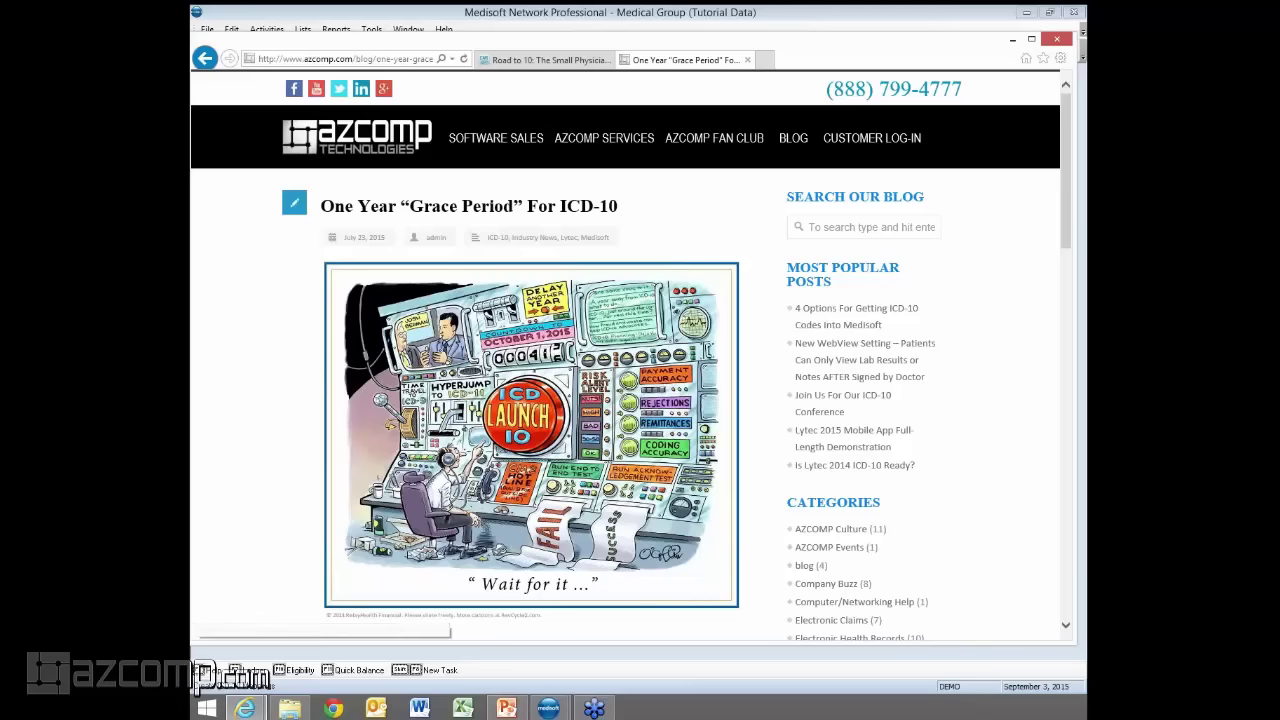
{"action": "scroll", "coordinate": [475, 322], "scroll_direction": "down", "scroll_amount": 5}
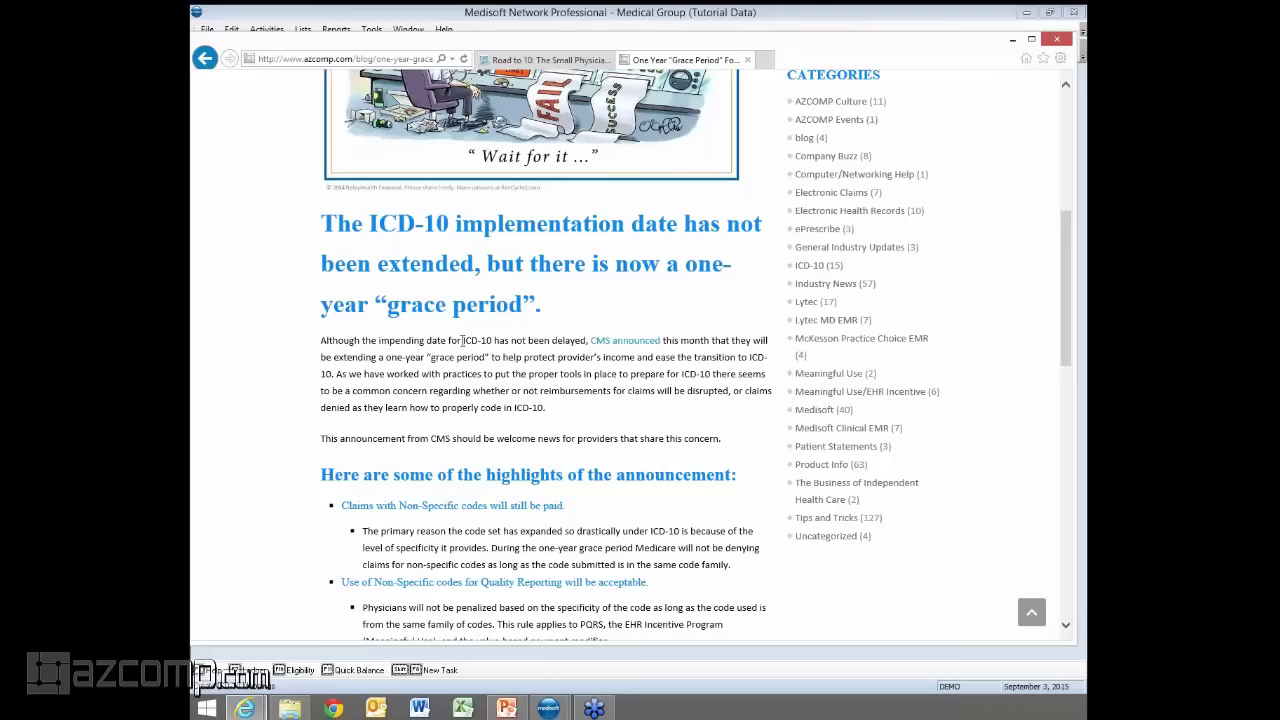
{"action": "scroll", "coordinate": [462, 340], "scroll_direction": "down", "scroll_amount": 2}
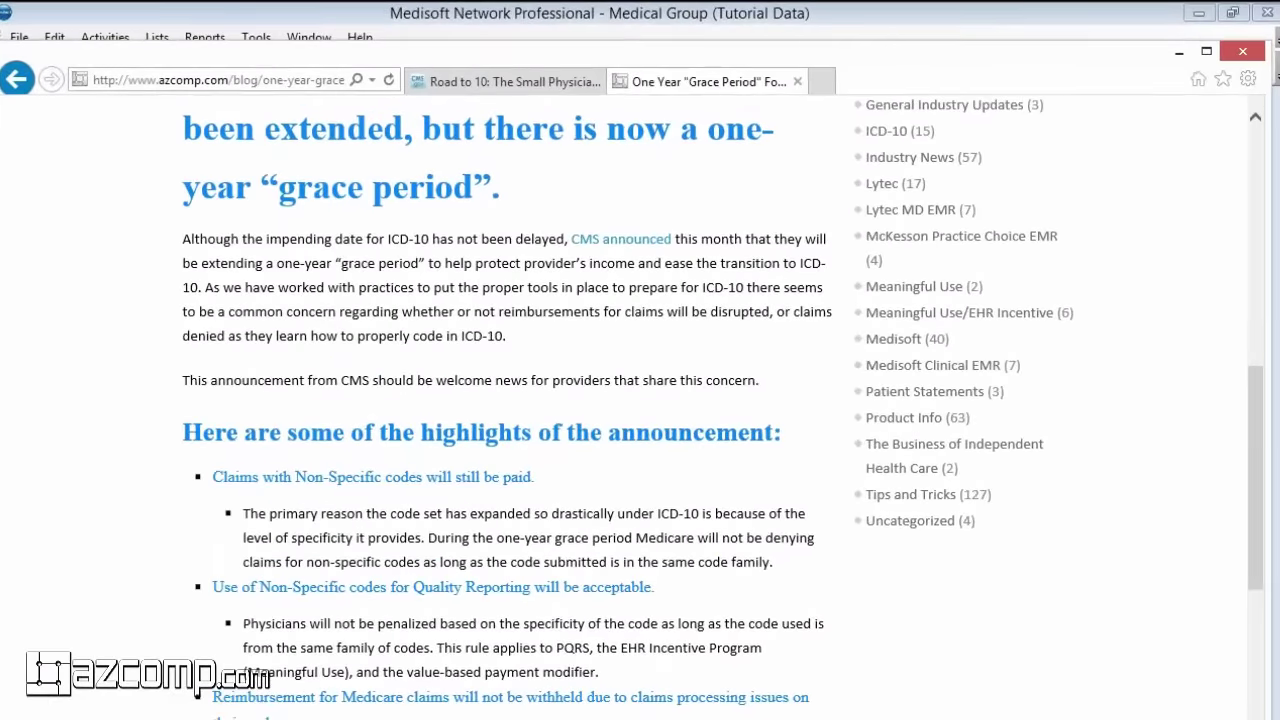
{"action": "scroll", "coordinate": [723, 407], "scroll_direction": "down", "scroll_amount": 2}
{"action": "scroll", "coordinate": [723, 407], "scroll_direction": "up", "scroll_amount": 2}
{"action": "scroll", "coordinate": [800, 340], "scroll_direction": "up", "scroll_amount": 10}
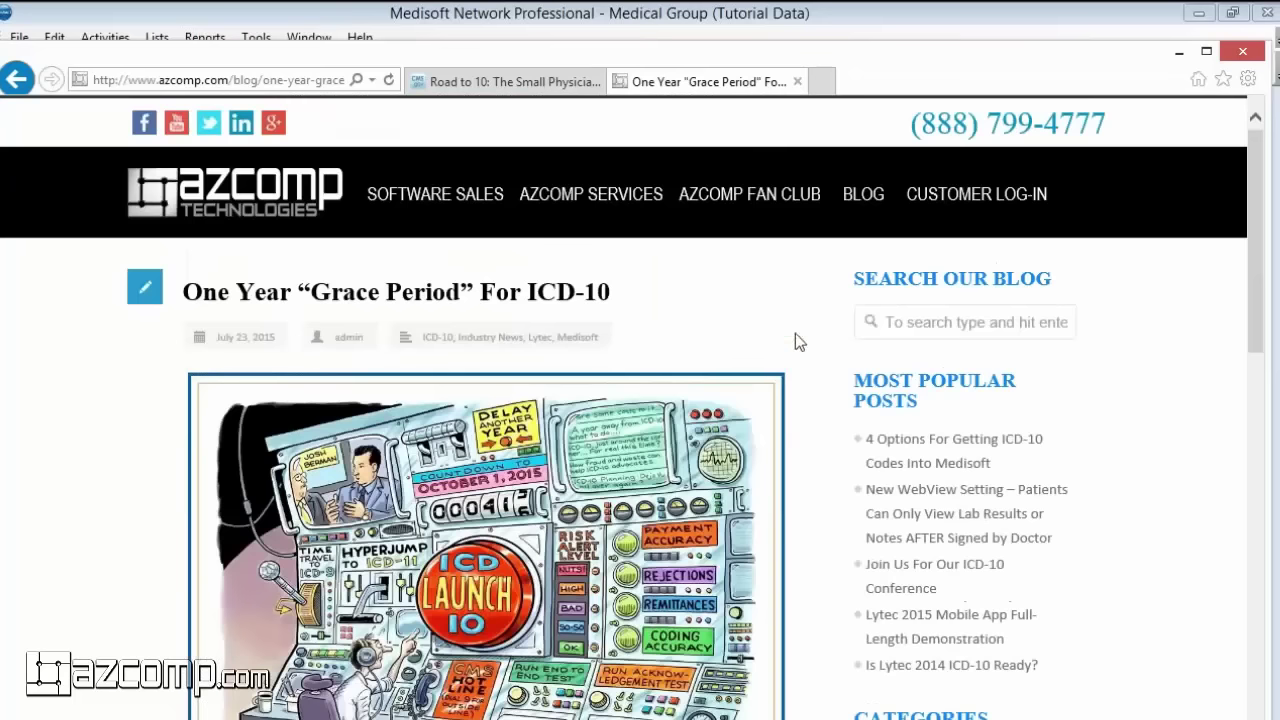
{"action": "left_click", "coordinate": [908, 323]}
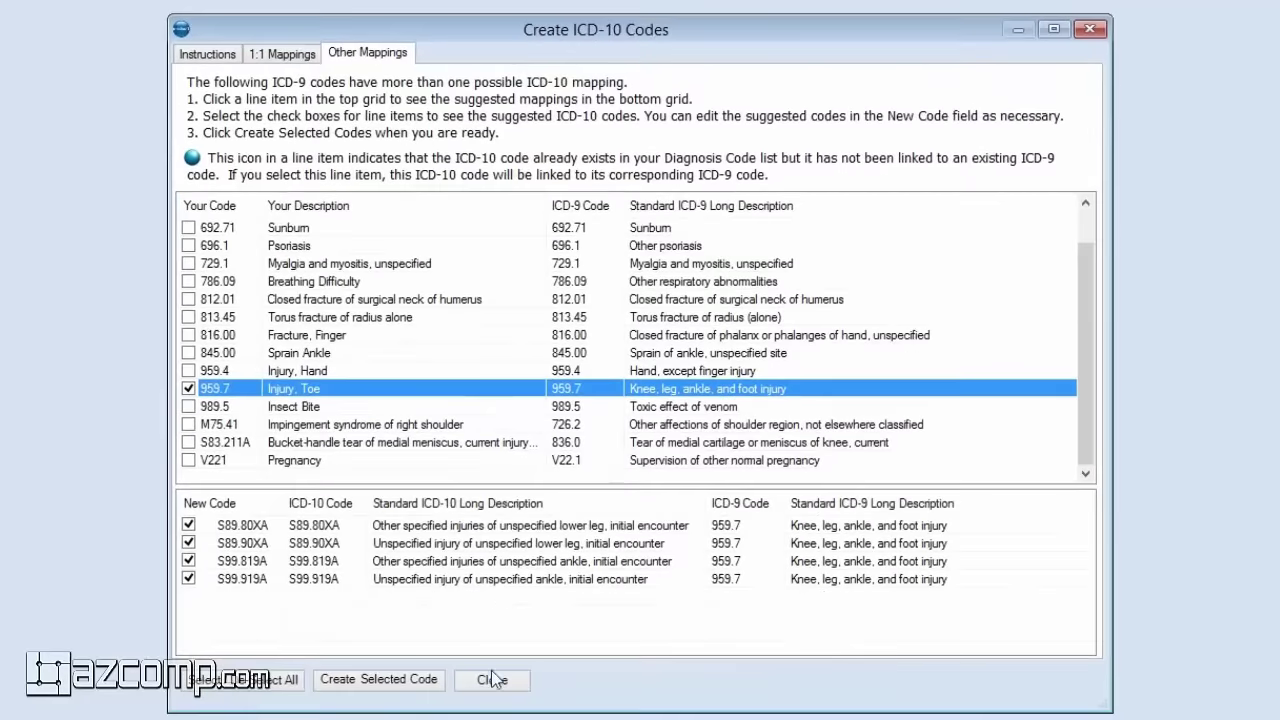
Close the Create ICD-10 Codes utility without creating the selected codes and launch Medisoft Codes on Disk
{"action": "left_click", "coordinate": [493, 680]}
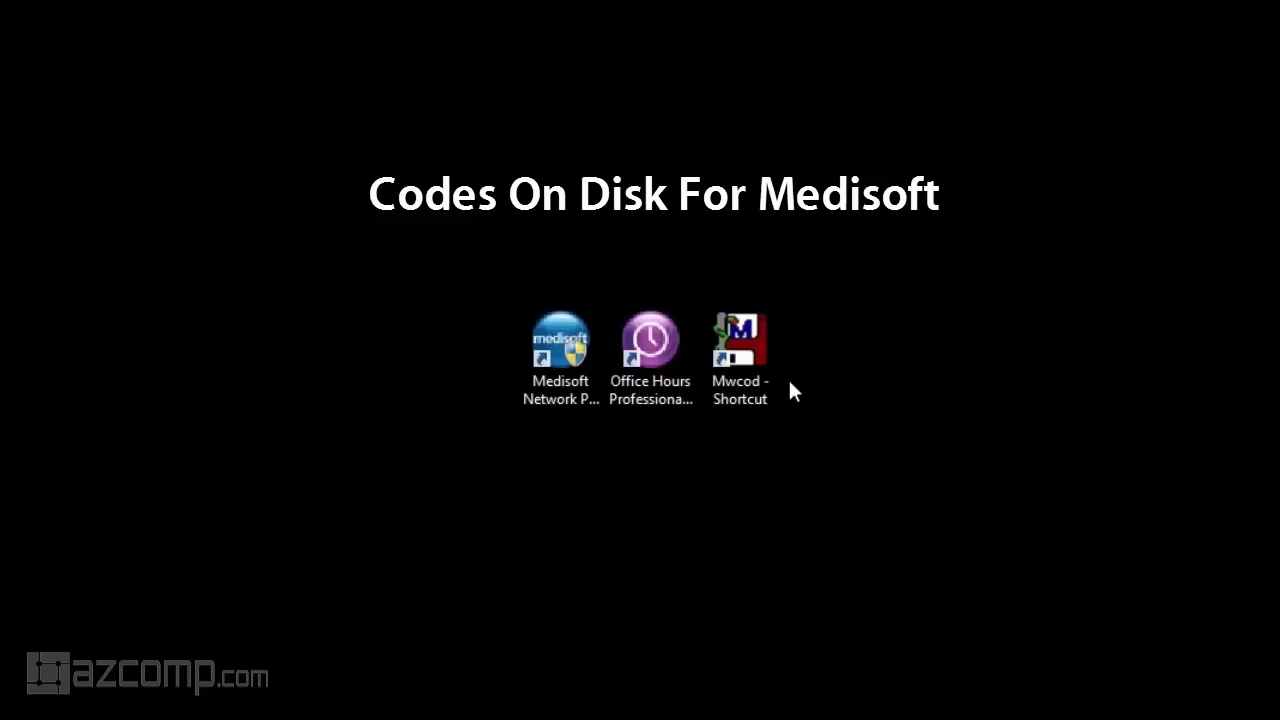
{"action": "left_click", "coordinate": [728, 384]}
{"action": "double_click", "coordinate": [728, 382]}
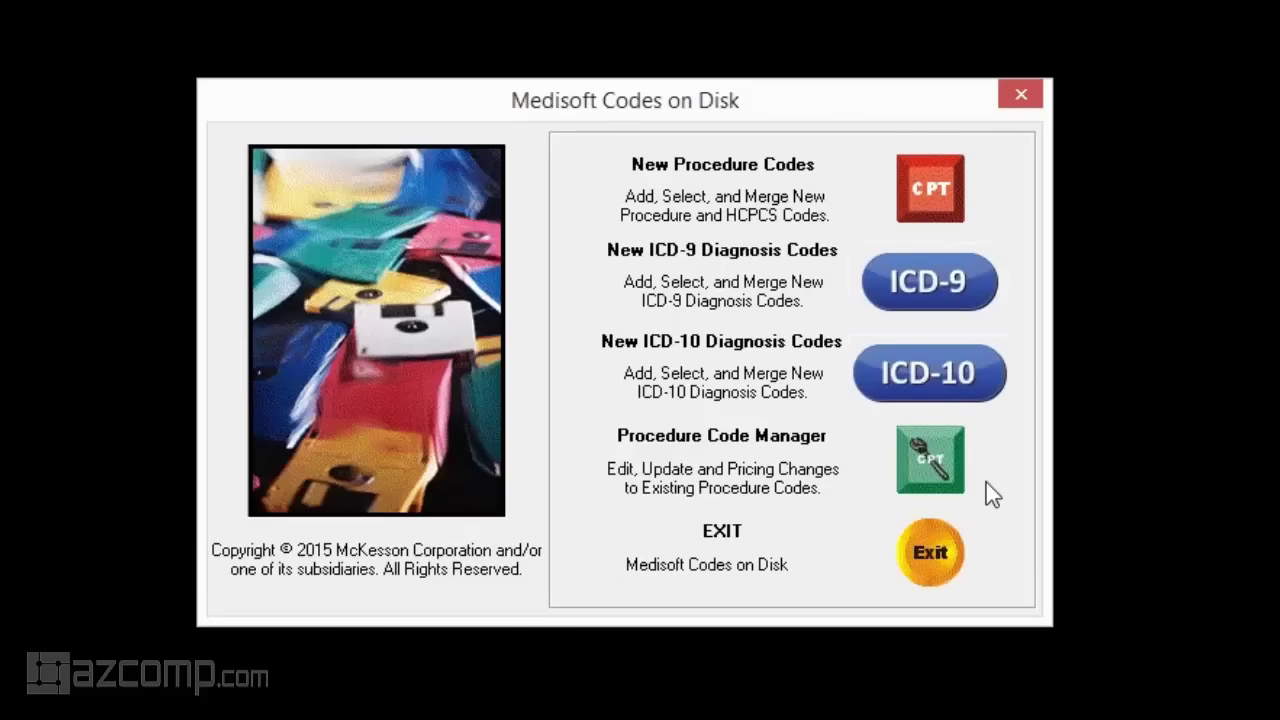
View the existing procedure codes of Medical Group (Tutorial Data) and their pricing increase options, and return to the main menu without changes
{"action": "left_click", "coordinate": [921, 488]}
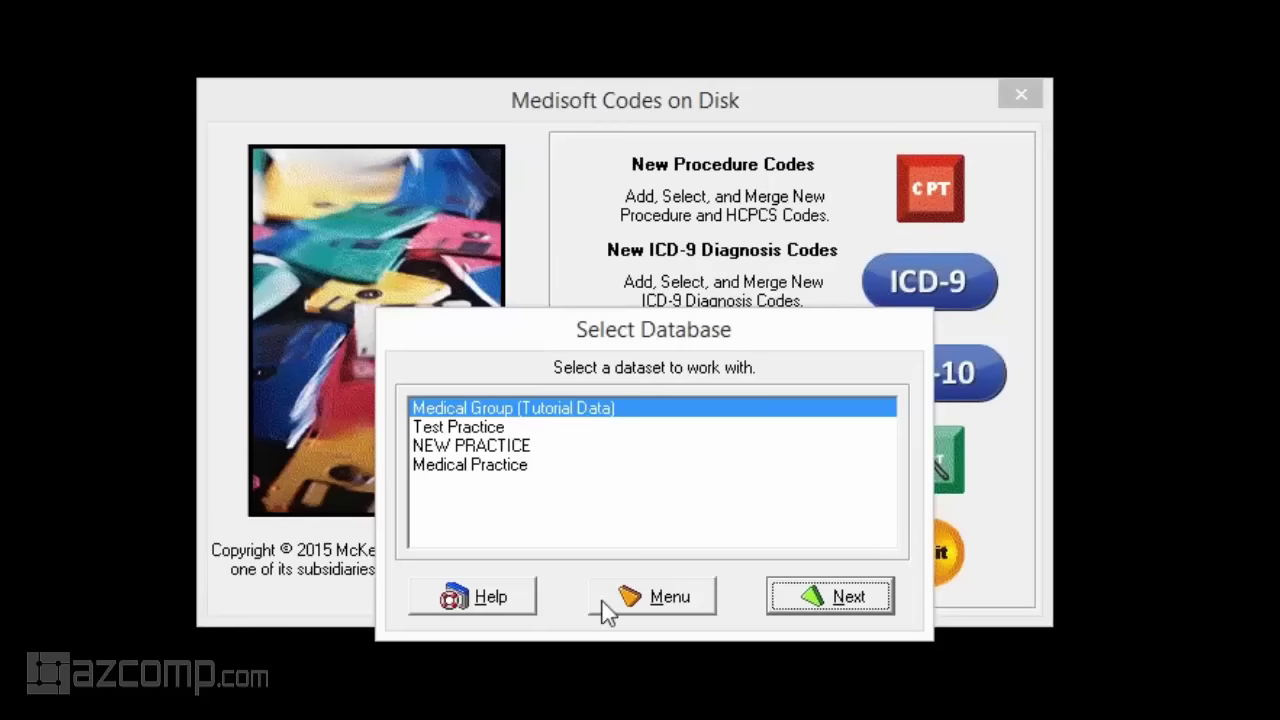
{"action": "left_click", "coordinate": [836, 603]}
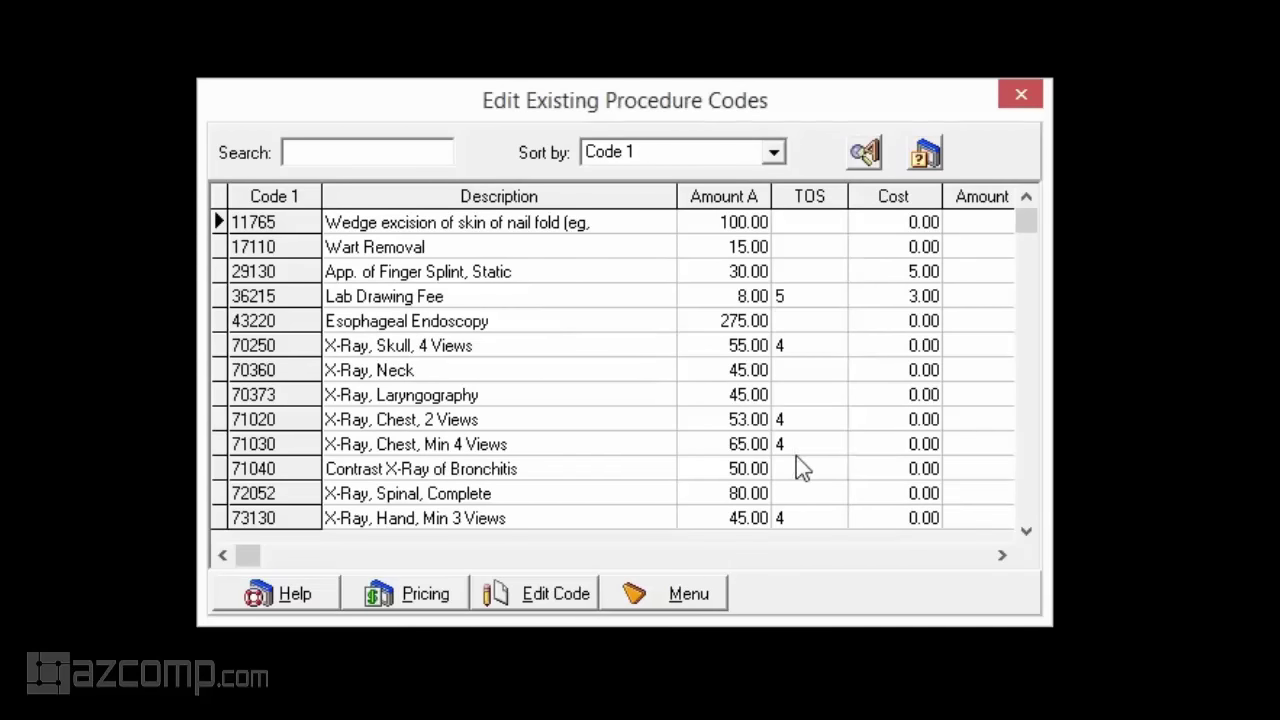
{"action": "left_click", "coordinate": [403, 605]}
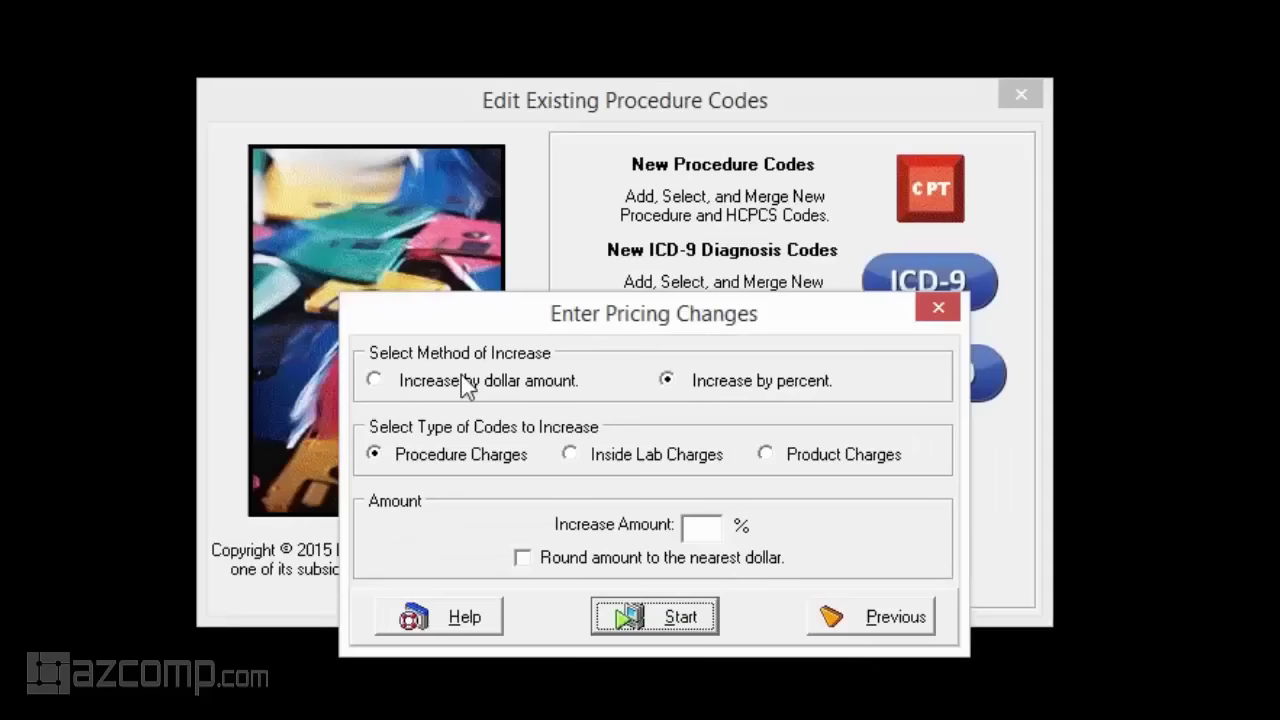
{"action": "left_click", "coordinate": [386, 382]}
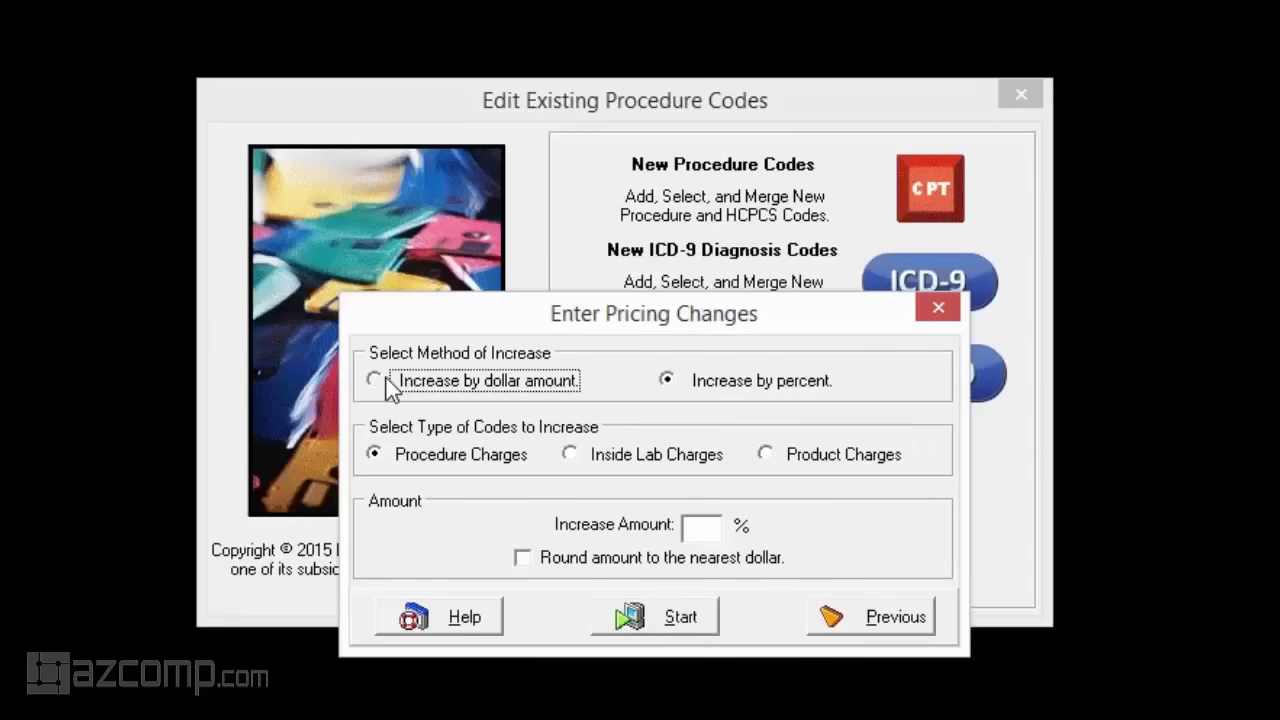
{"action": "left_click", "coordinate": [665, 381]}
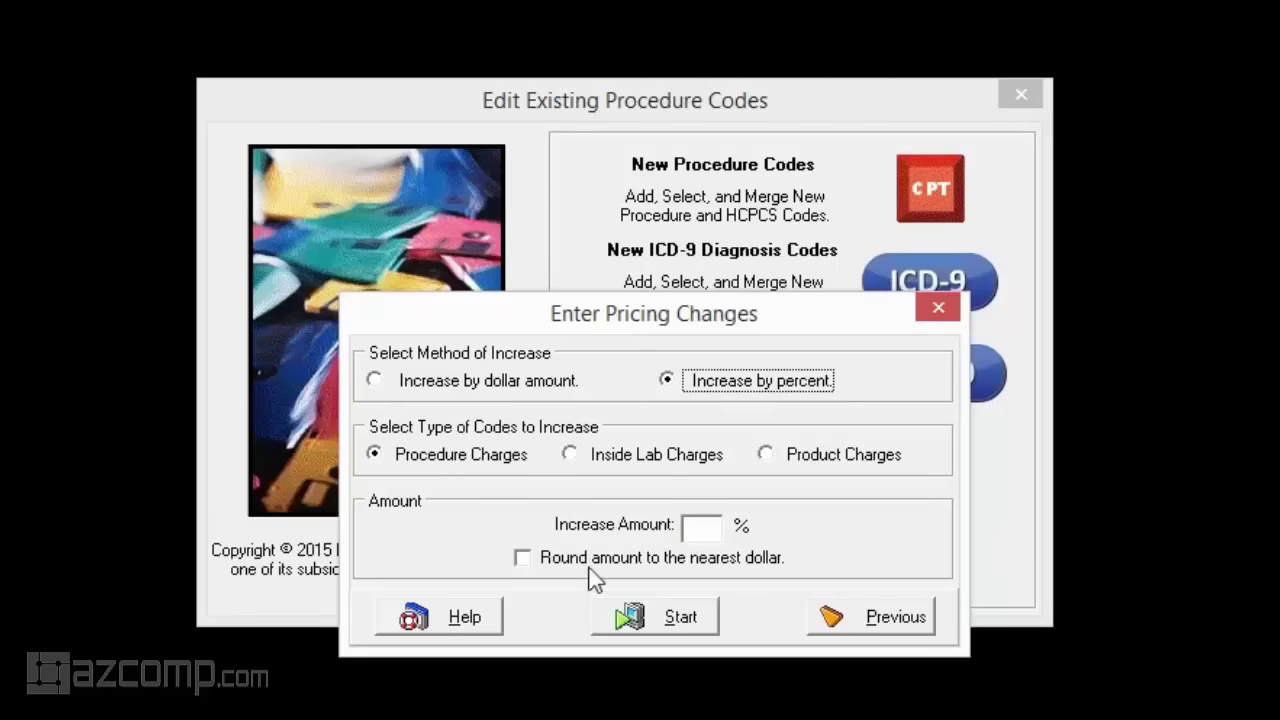
{"action": "left_click", "coordinate": [937, 311]}
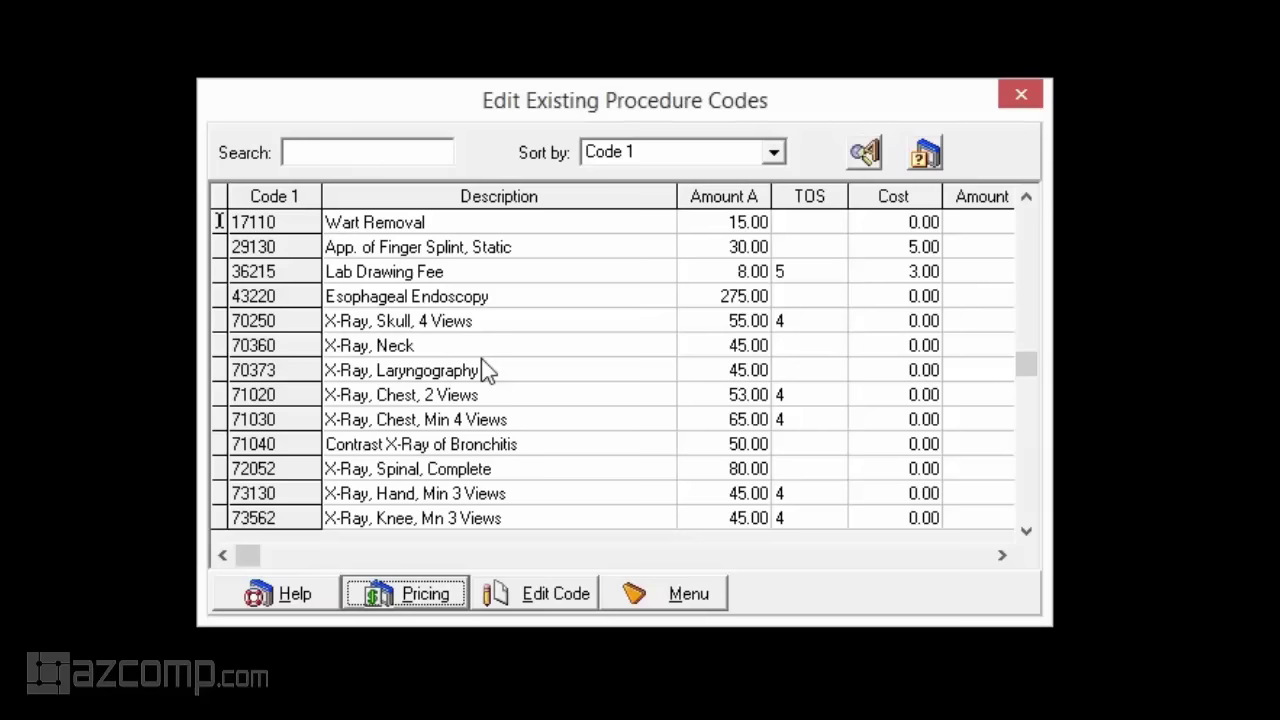
{"action": "left_click", "coordinate": [656, 595]}
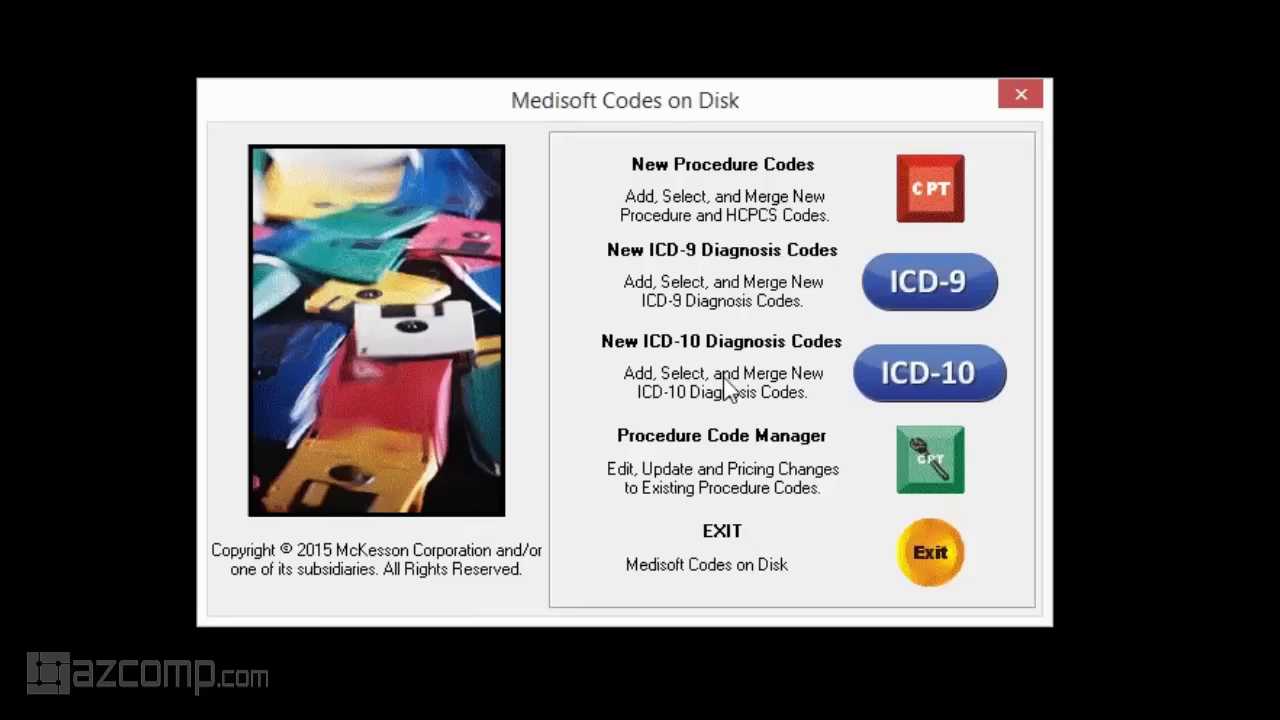
Load the All Codes file of new ICD-10 diagnosis codes for the Medical Practice dataset
{"action": "left_click", "coordinate": [929, 371]}
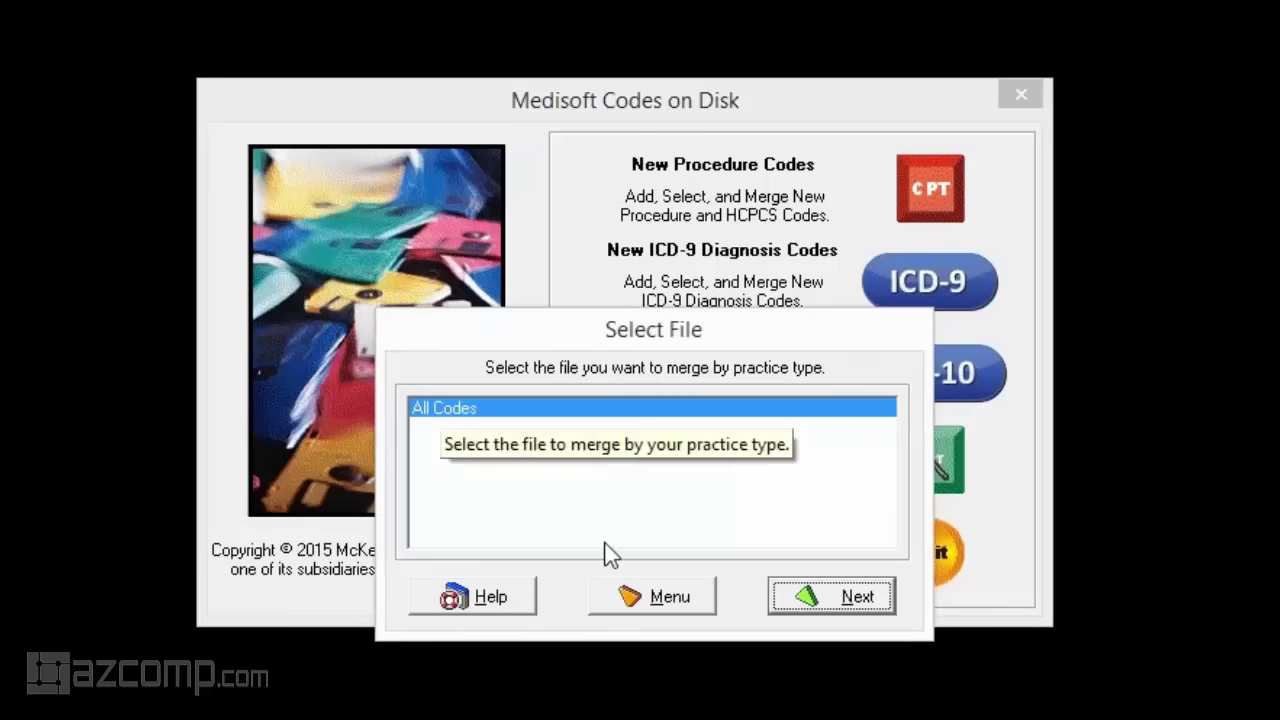
{"action": "left_click", "coordinate": [826, 600]}
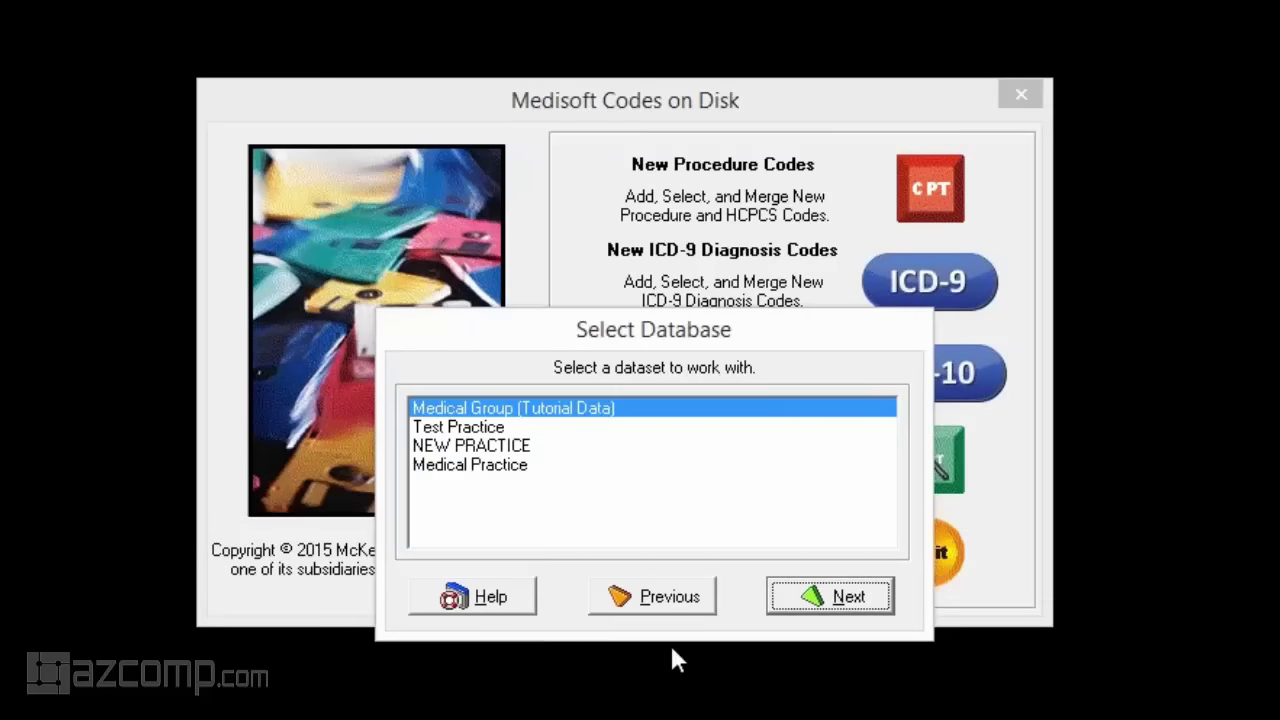
{"action": "left_click", "coordinate": [484, 468]}
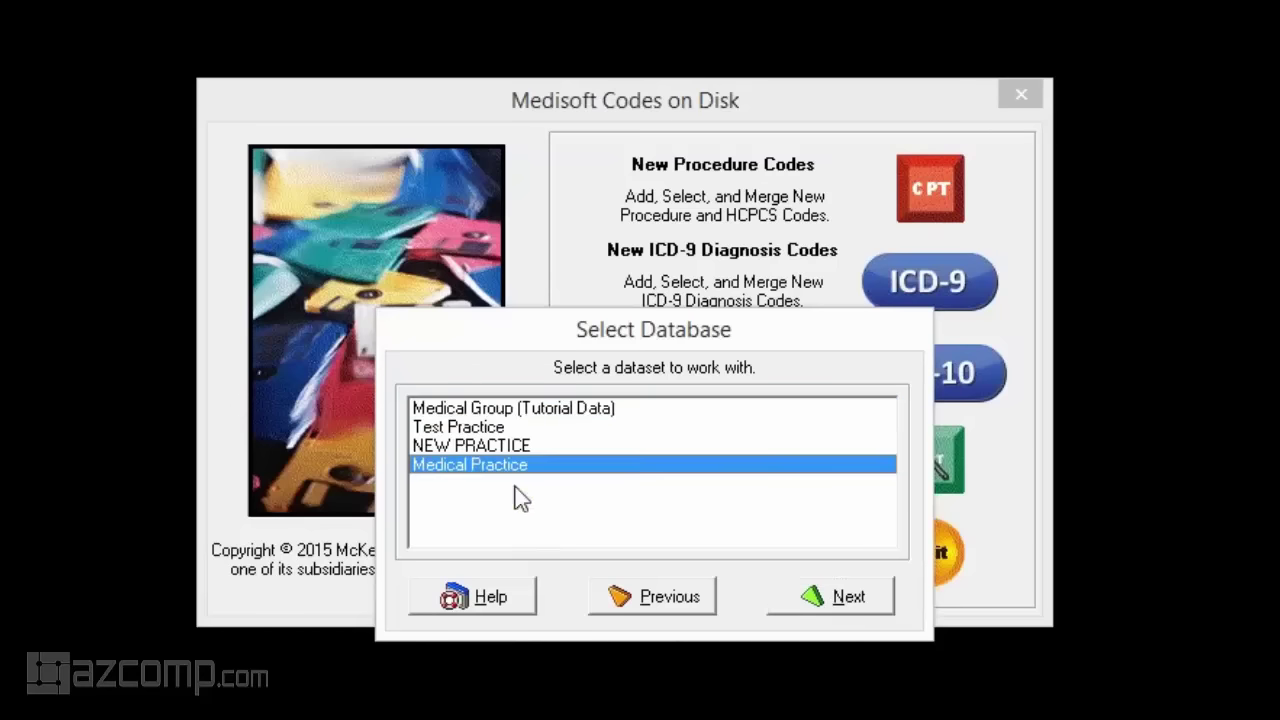
{"action": "left_click", "coordinate": [815, 596]}
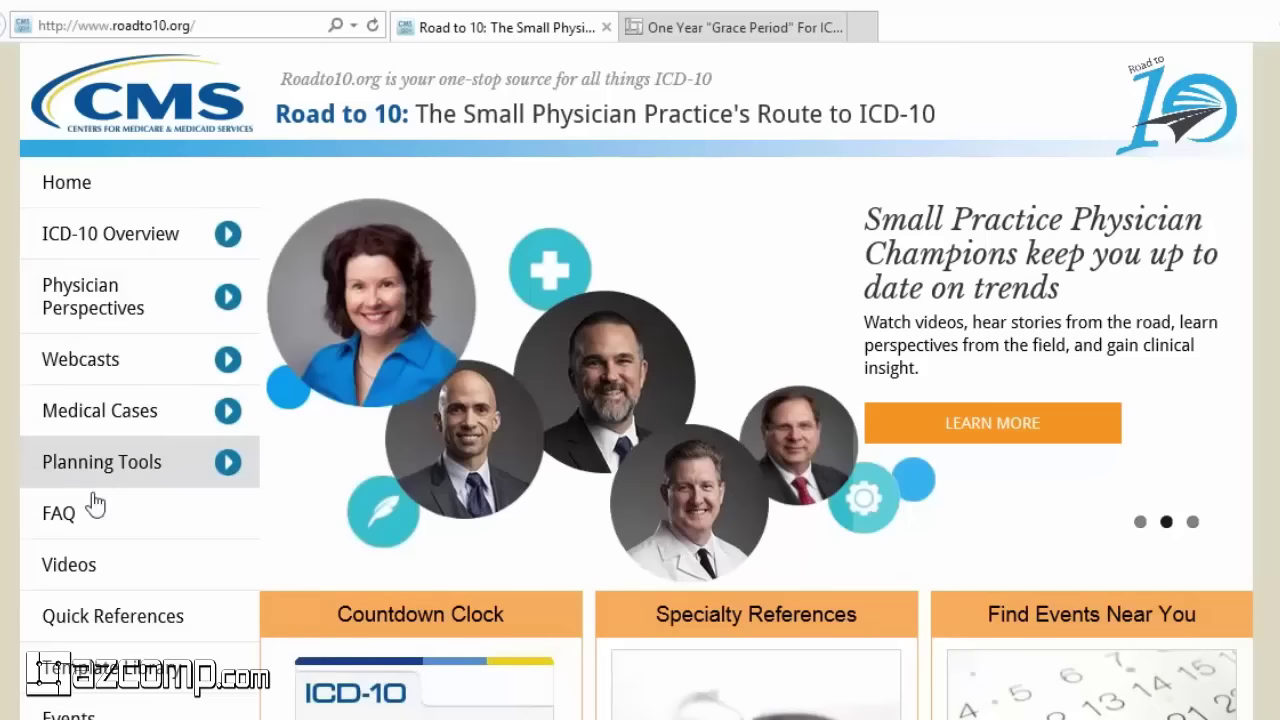
Switch to the CMS Road to 10 website and look through its home page down to the specialty references
{"action": "scroll", "coordinate": [697, 560], "scroll_direction": "down", "scroll_amount": 3}
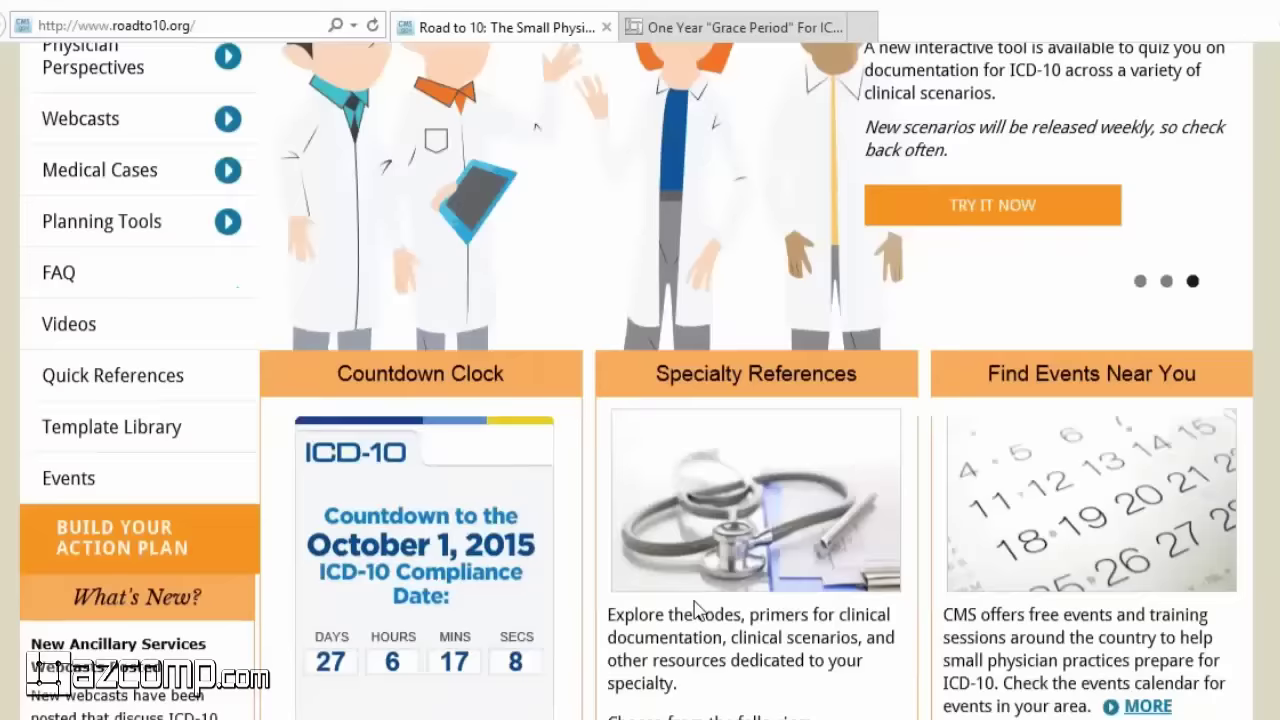
{"action": "scroll", "coordinate": [697, 560], "scroll_direction": "up", "scroll_amount": 3}
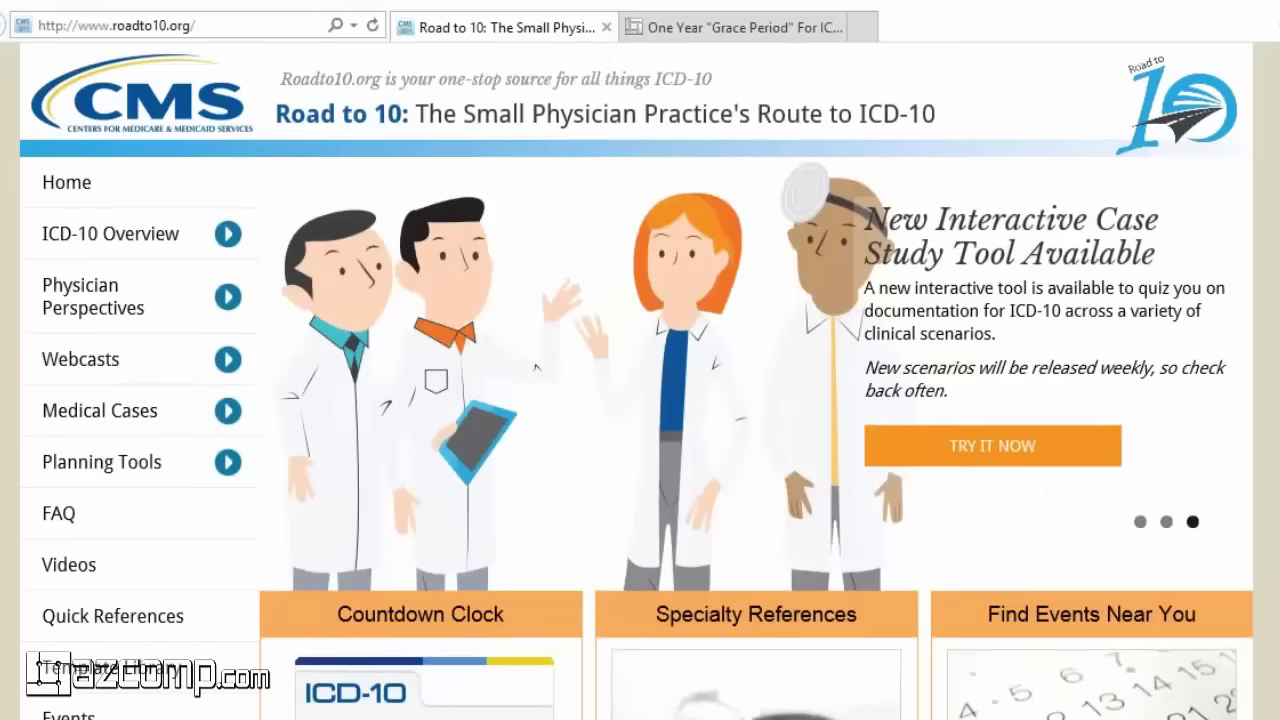
{"action": "scroll", "coordinate": [640, 400], "scroll_direction": "down", "scroll_amount": 3}
{"action": "scroll", "coordinate": [640, 400], "scroll_direction": "down", "scroll_amount": 3}
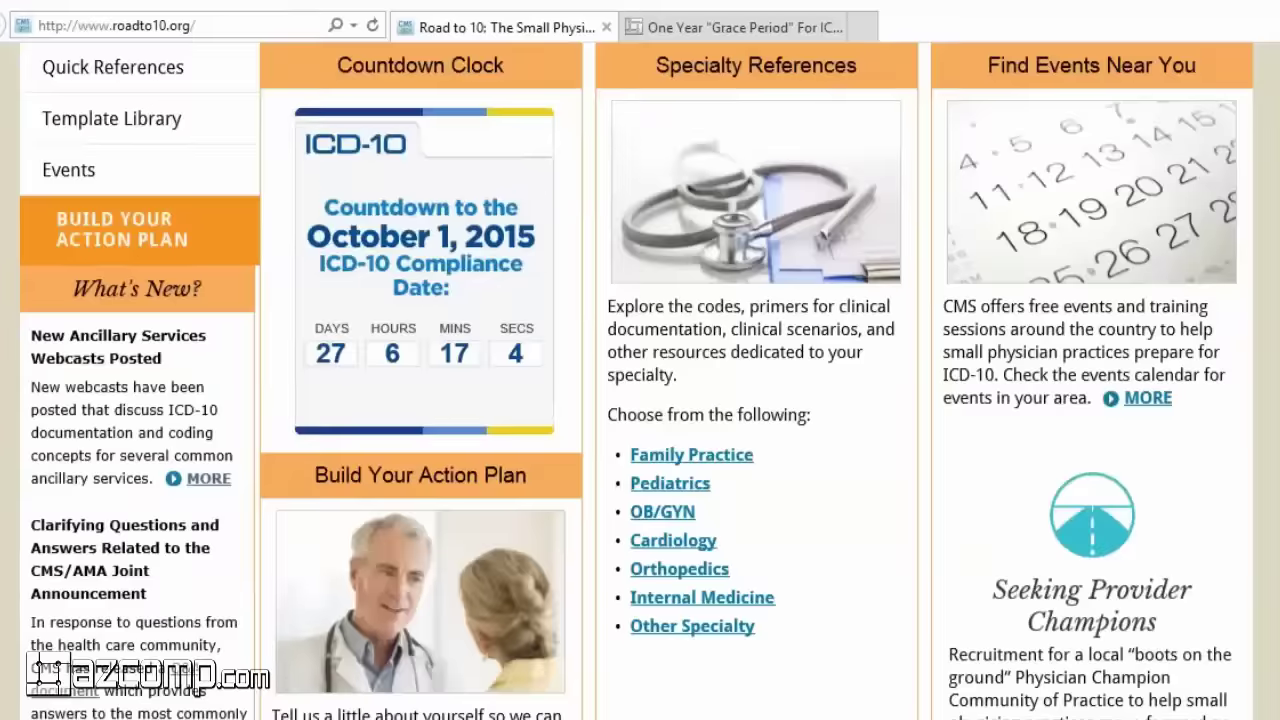
{"action": "scroll", "coordinate": [274, 571], "scroll_direction": "up", "scroll_amount": 6}
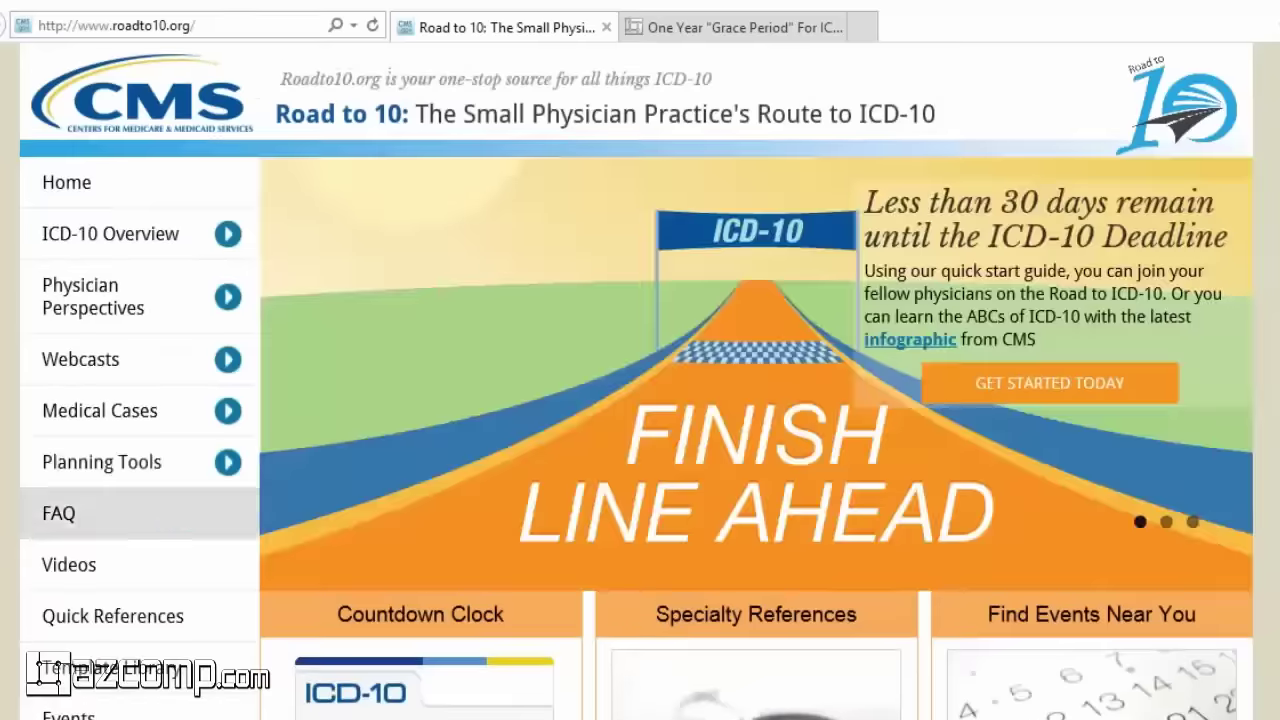
{"action": "scroll", "coordinate": [757, 700], "scroll_direction": "down", "scroll_amount": 3}
{"action": "scroll", "coordinate": [757, 700], "scroll_direction": "down", "scroll_amount": 2}
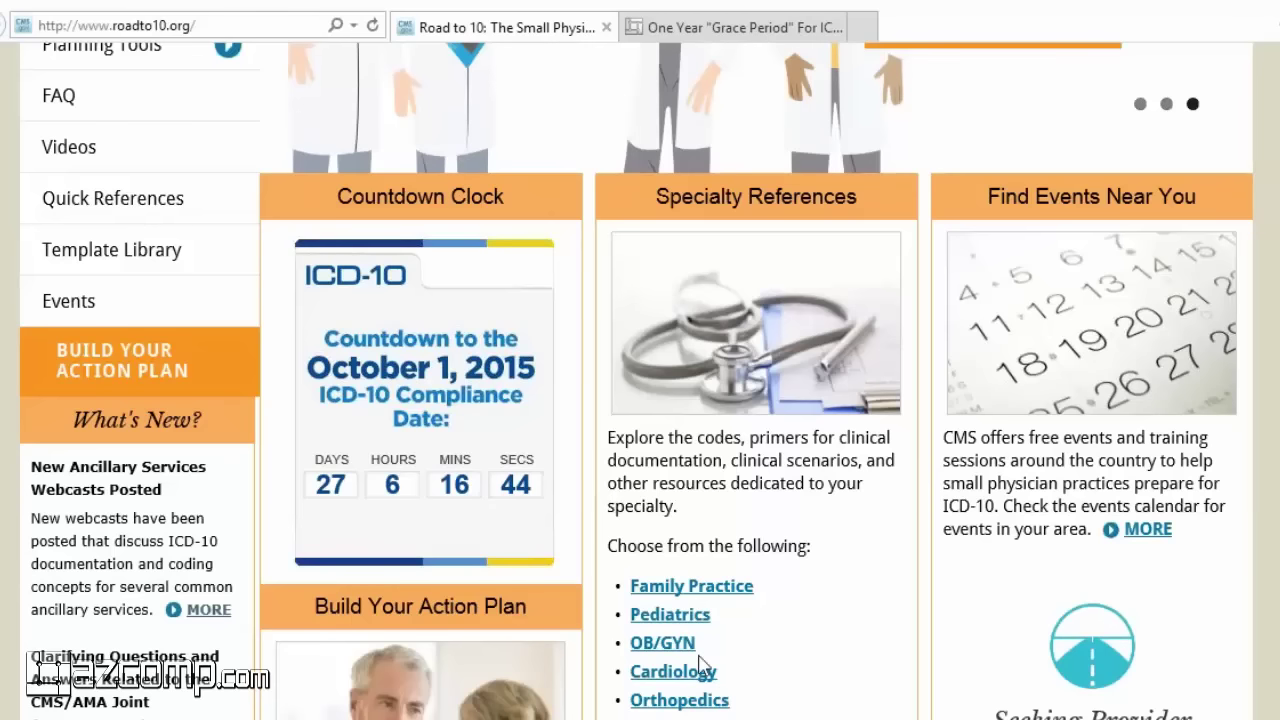
Open the Family Practice references, look through the resources offered, and view the family practice common codes
{"action": "left_click", "coordinate": [676, 590]}
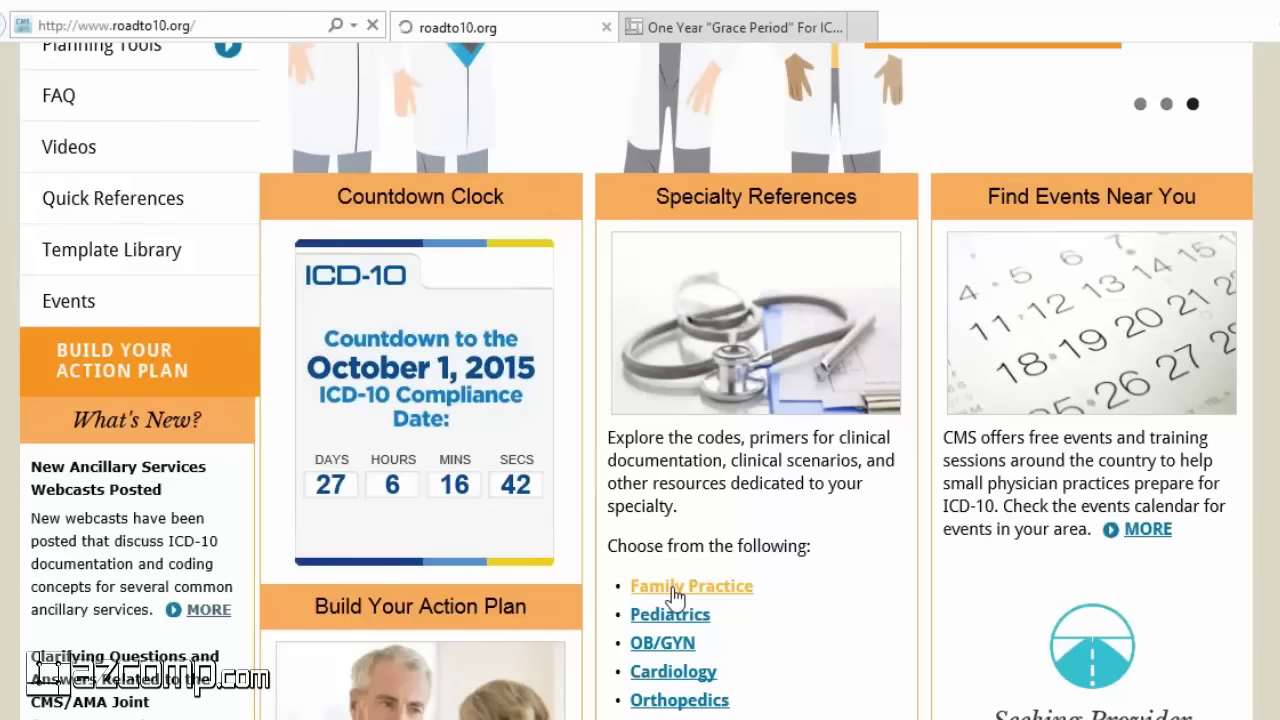
{"action": "scroll", "coordinate": [685, 630], "scroll_direction": "down", "scroll_amount": 5}
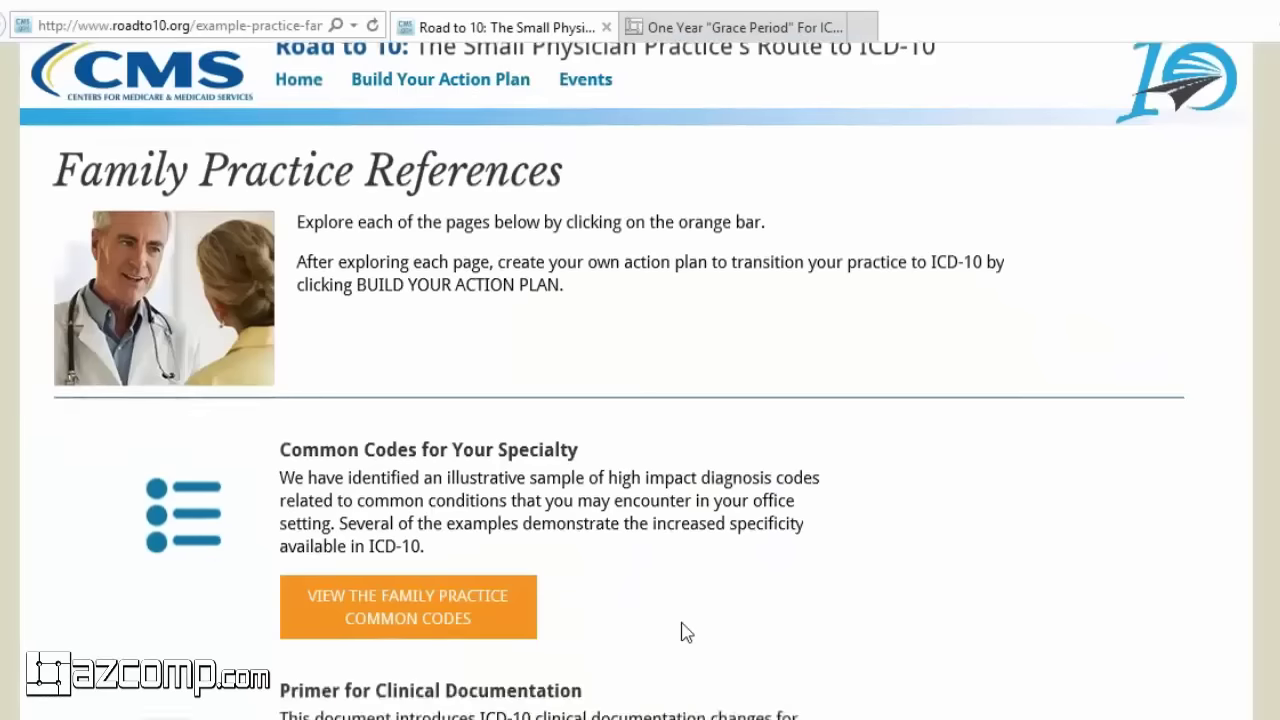
{"action": "scroll", "coordinate": [686, 630], "scroll_direction": "up", "scroll_amount": 1}
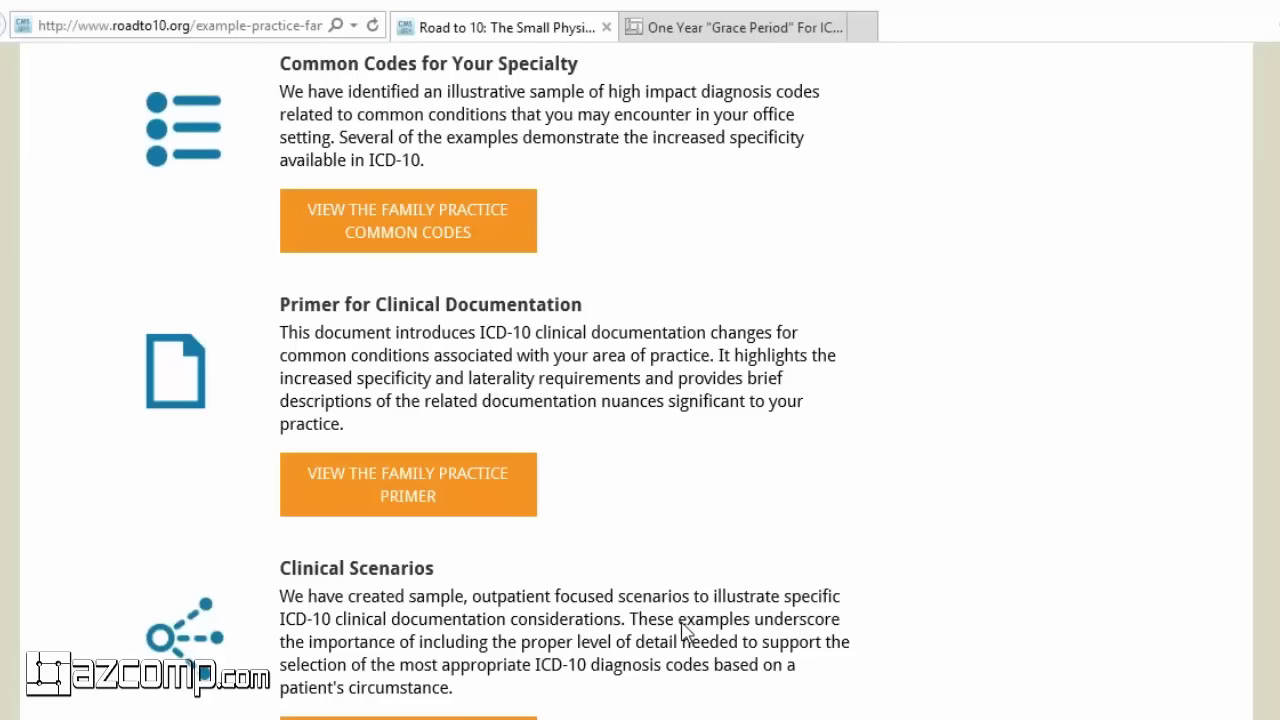
{"action": "scroll", "coordinate": [683, 628], "scroll_direction": "up", "scroll_amount": 5}
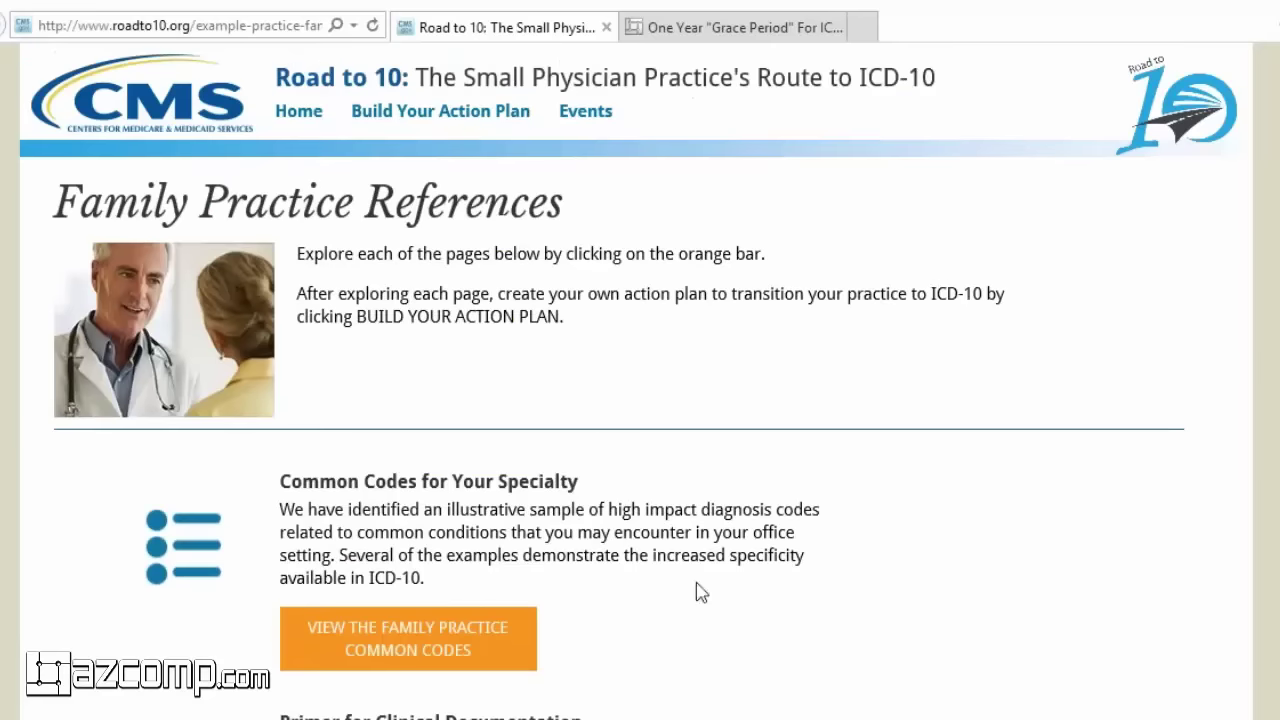
{"action": "left_click", "coordinate": [378, 641]}
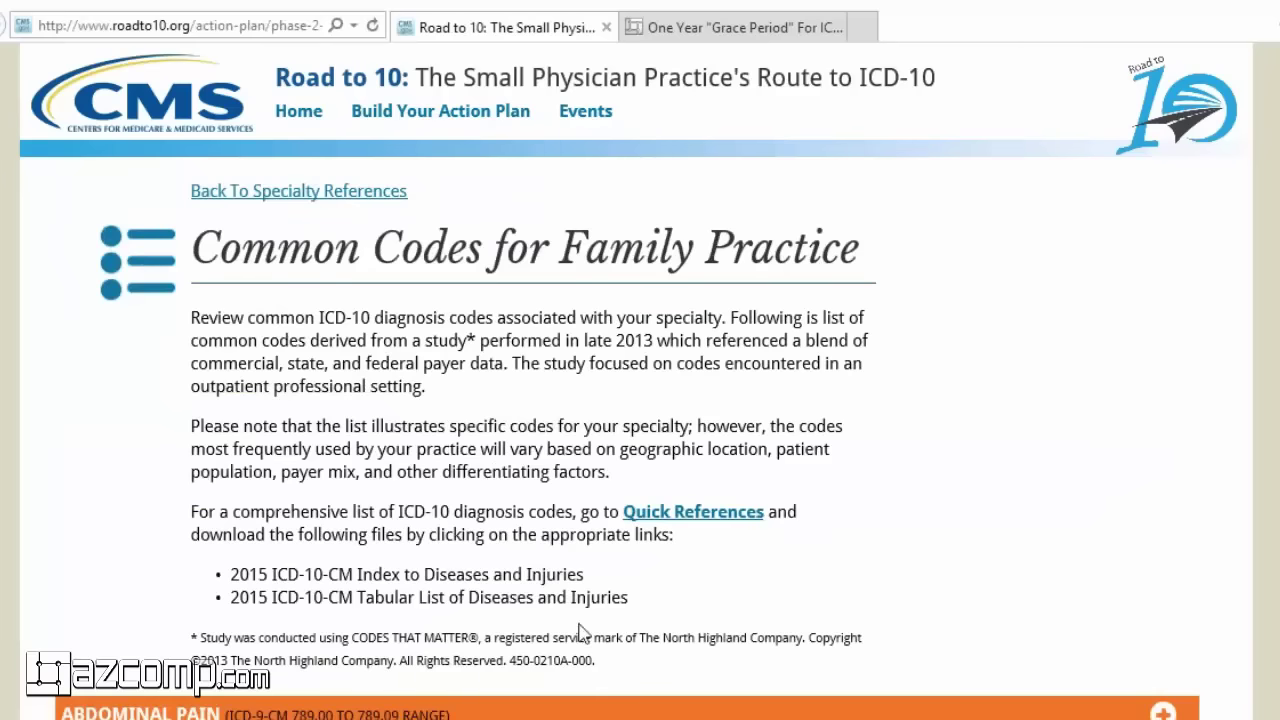
Expand the General Medical Examination and Chest Pain categories to view their ICD-10-CM codes
{"action": "scroll", "coordinate": [578, 622], "scroll_direction": "down", "scroll_amount": 3}
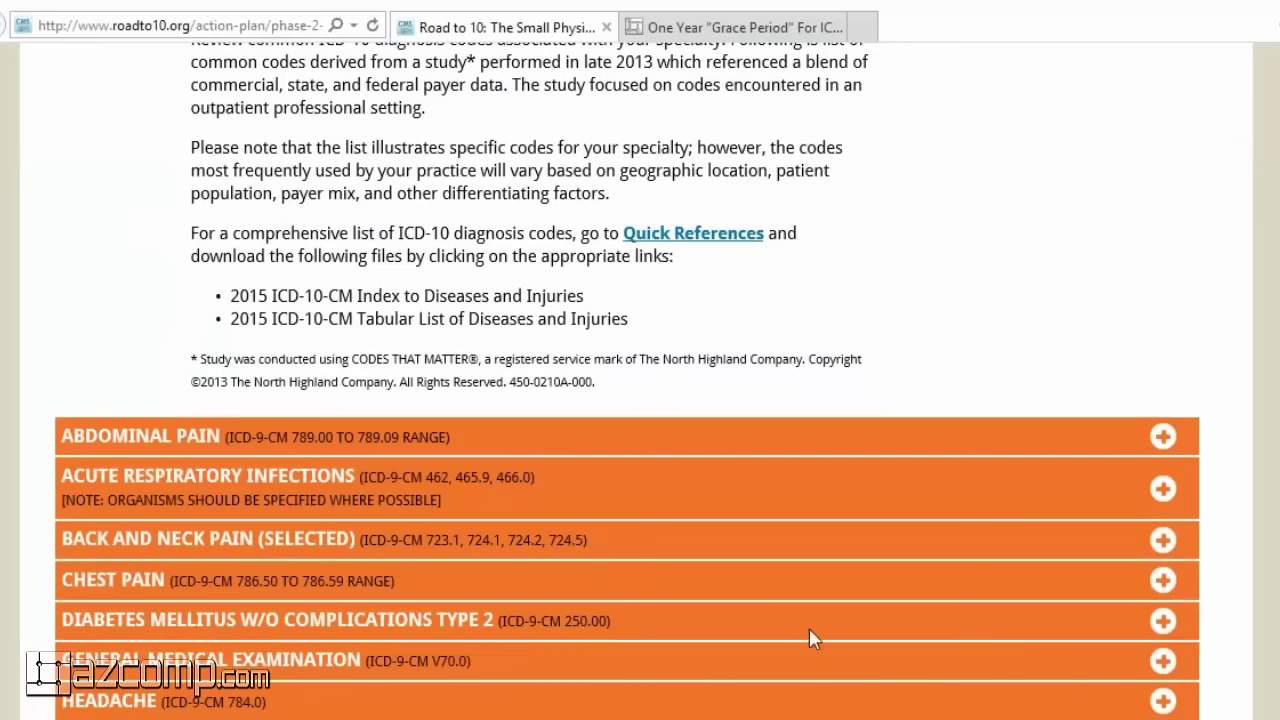
{"action": "left_click", "coordinate": [1161, 665]}
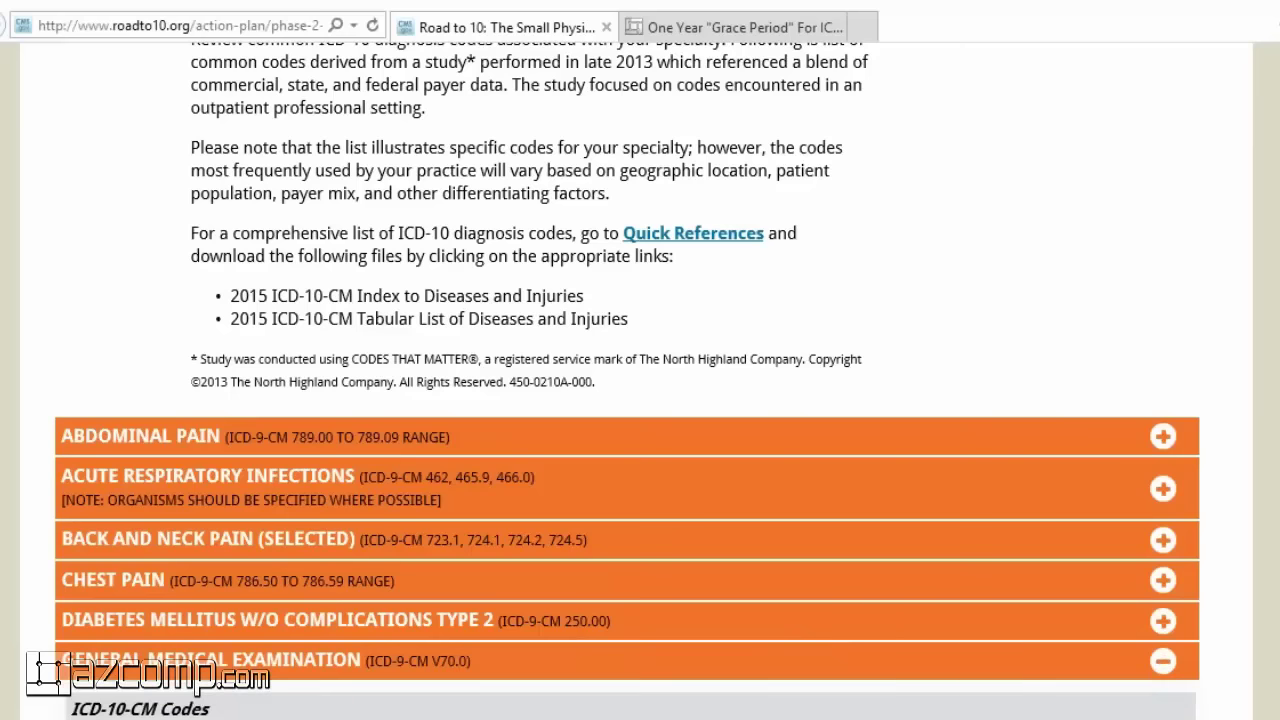
{"action": "left_click", "coordinate": [1162, 580]}
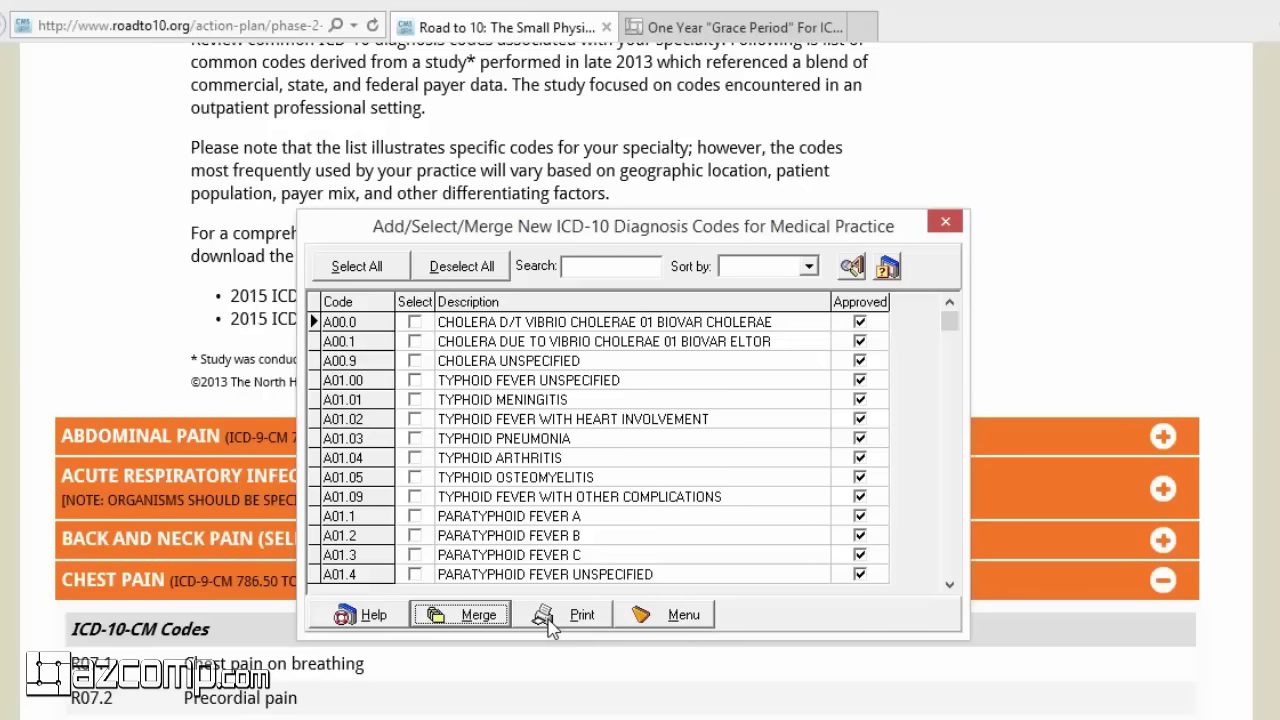
Sort the new ICD-10 diagnosis code list by Code and search it for R07.1
{"action": "left_click", "coordinate": [609, 267]}
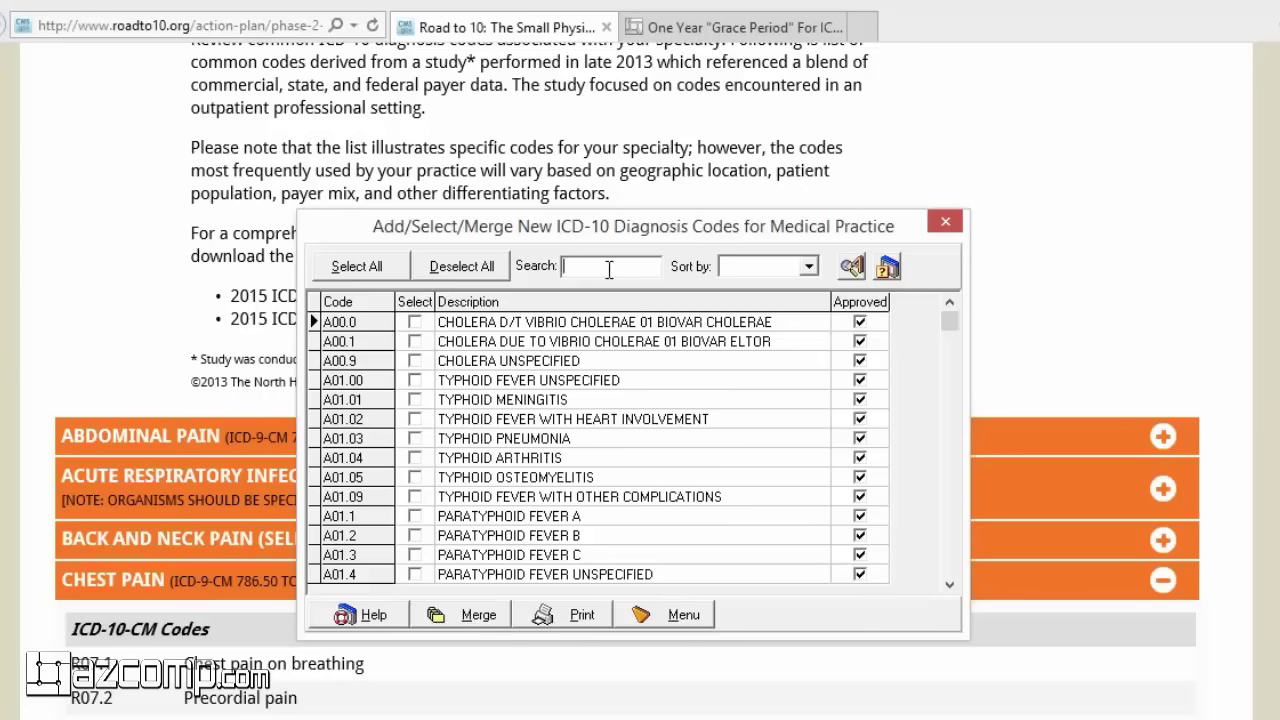
{"action": "left_click", "coordinate": [806, 268]}
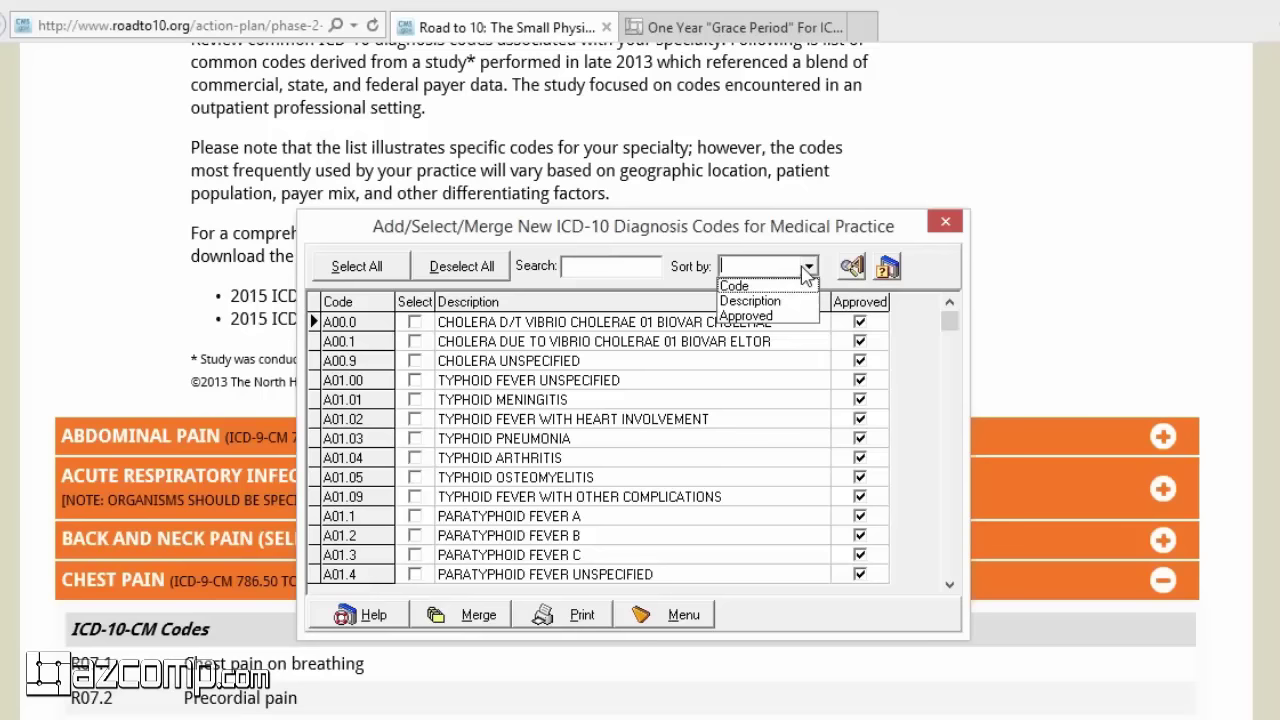
{"action": "left_click", "coordinate": [745, 287]}
{"action": "left_click", "coordinate": [563, 266]}
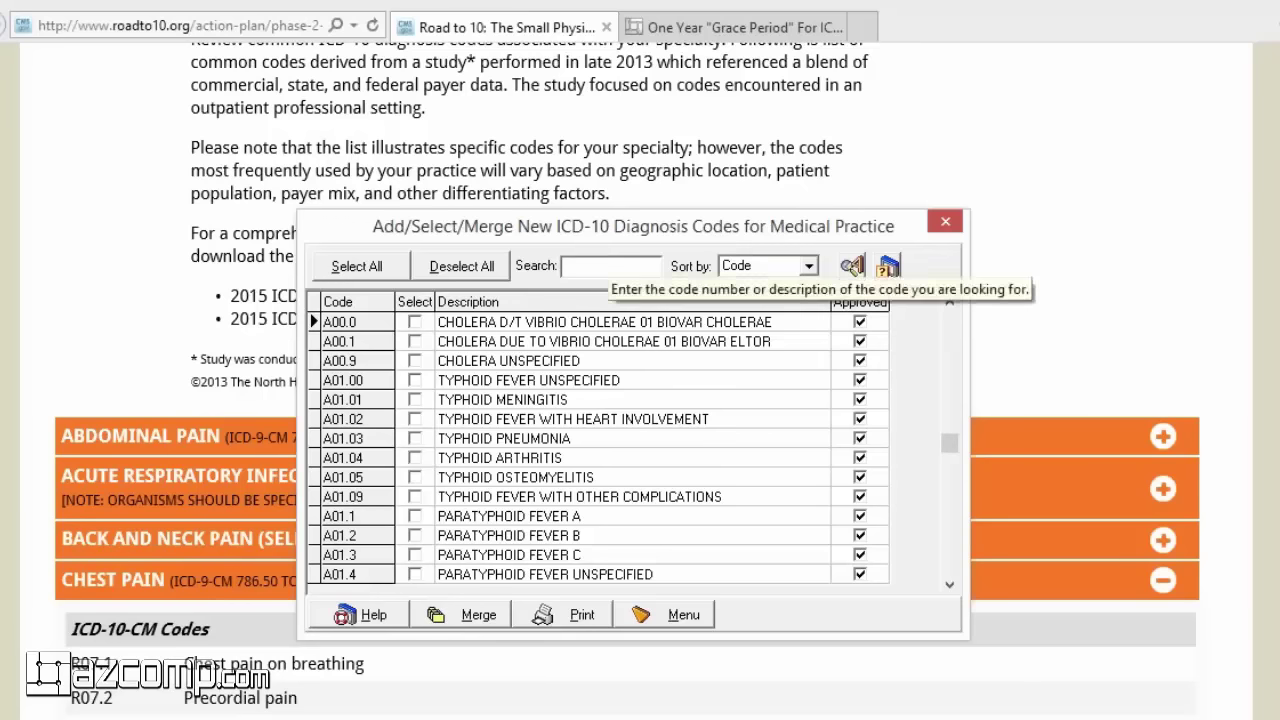
{"action": "type", "text": "R07.1"}
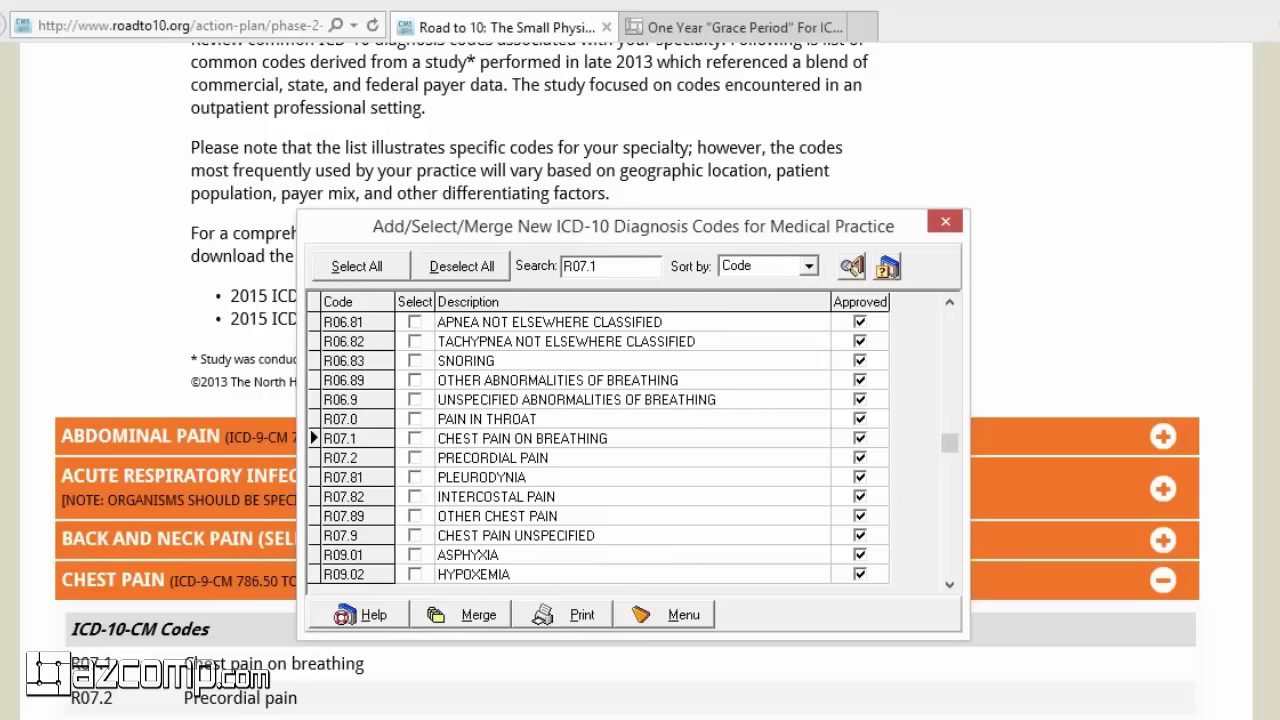
Select chest pain codes R07.1, R07.2, R07.81, R07.82, R07.89 and R07.9, and close the list without merging along with the website
{"action": "left_click", "coordinate": [414, 438]}
{"action": "left_click", "coordinate": [414, 457]}
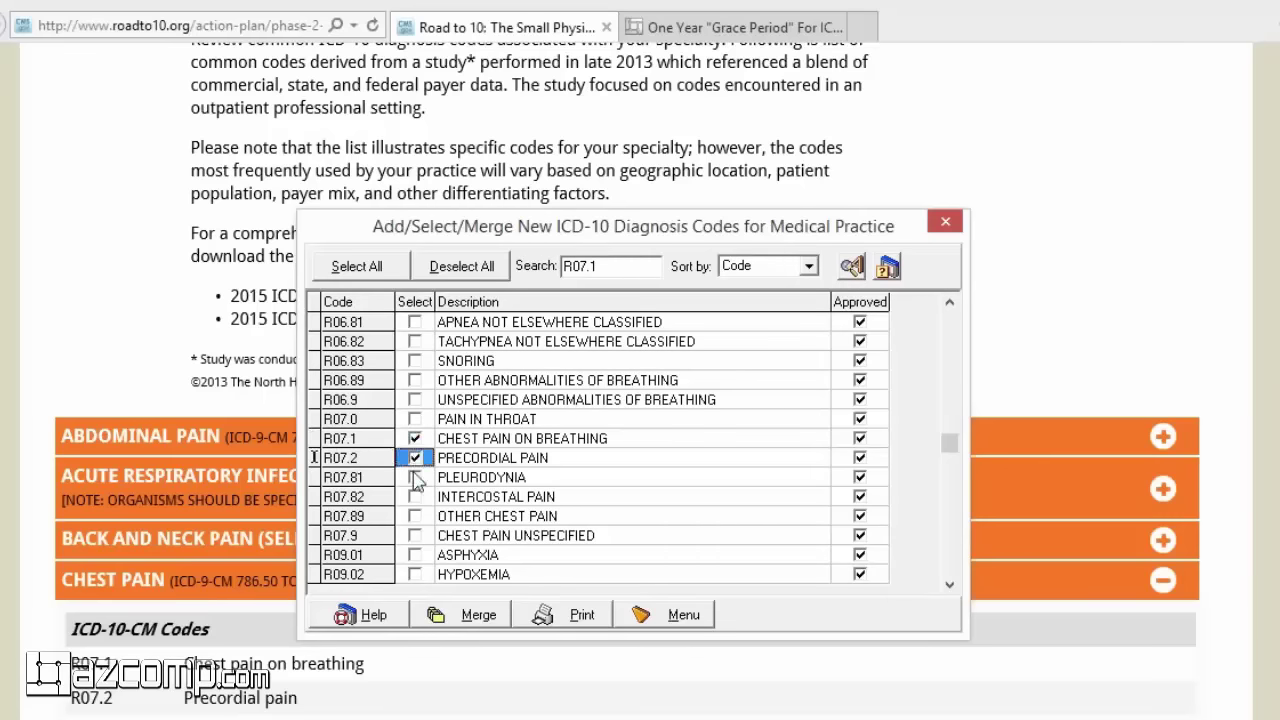
{"action": "left_click", "coordinate": [414, 477]}
{"action": "left_click", "coordinate": [414, 496]}
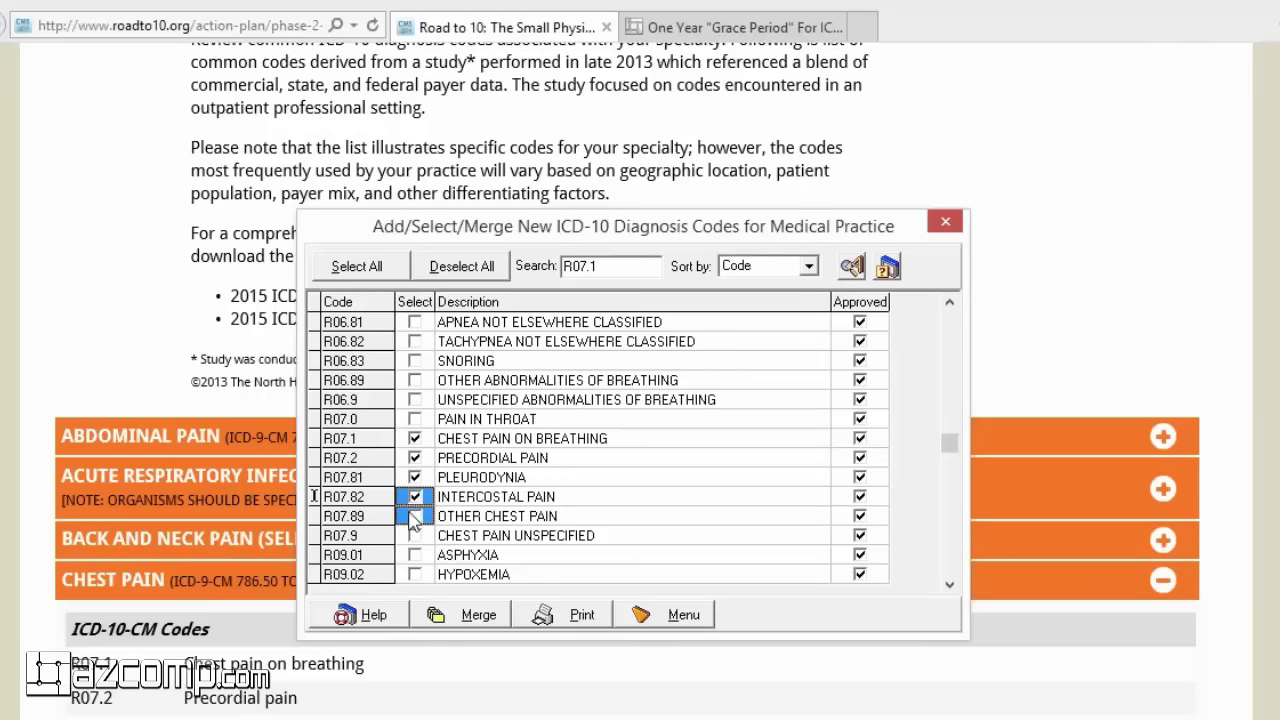
{"action": "left_click", "coordinate": [414, 516]}
{"action": "left_click", "coordinate": [414, 535]}
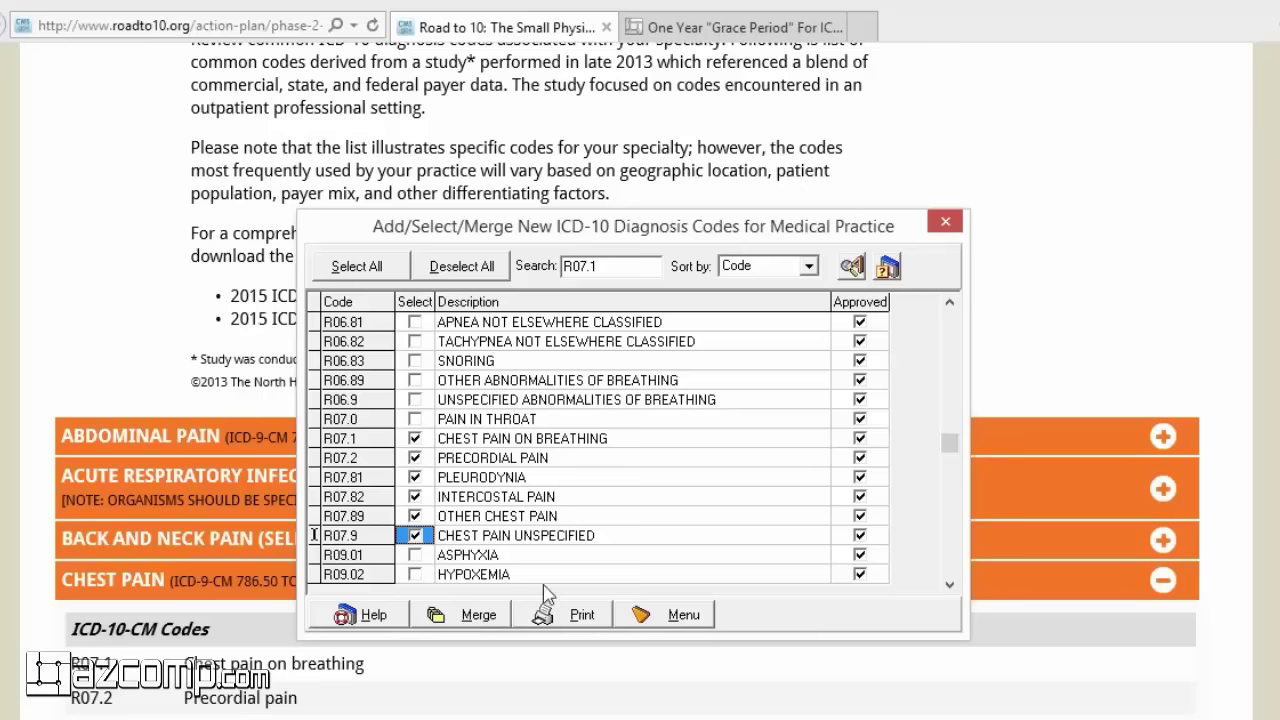
{"action": "left_click", "coordinate": [946, 224]}
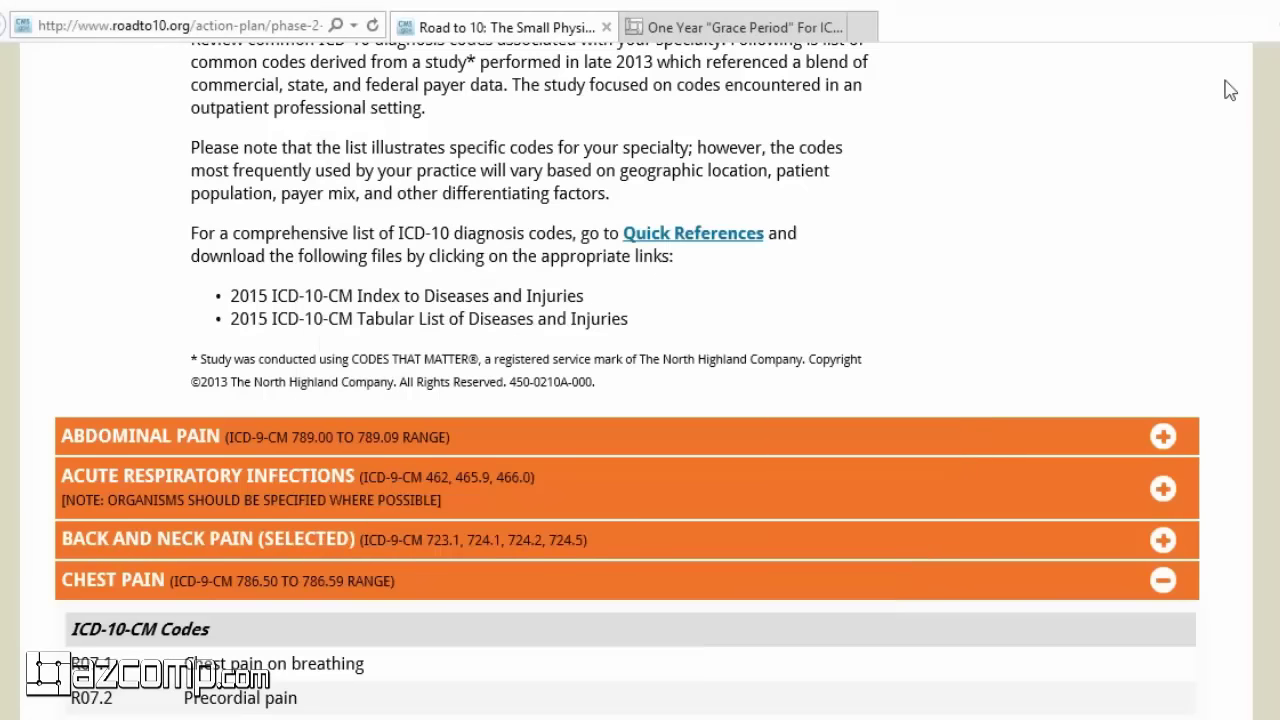
{"action": "left_click", "coordinate": [1268, 10]}
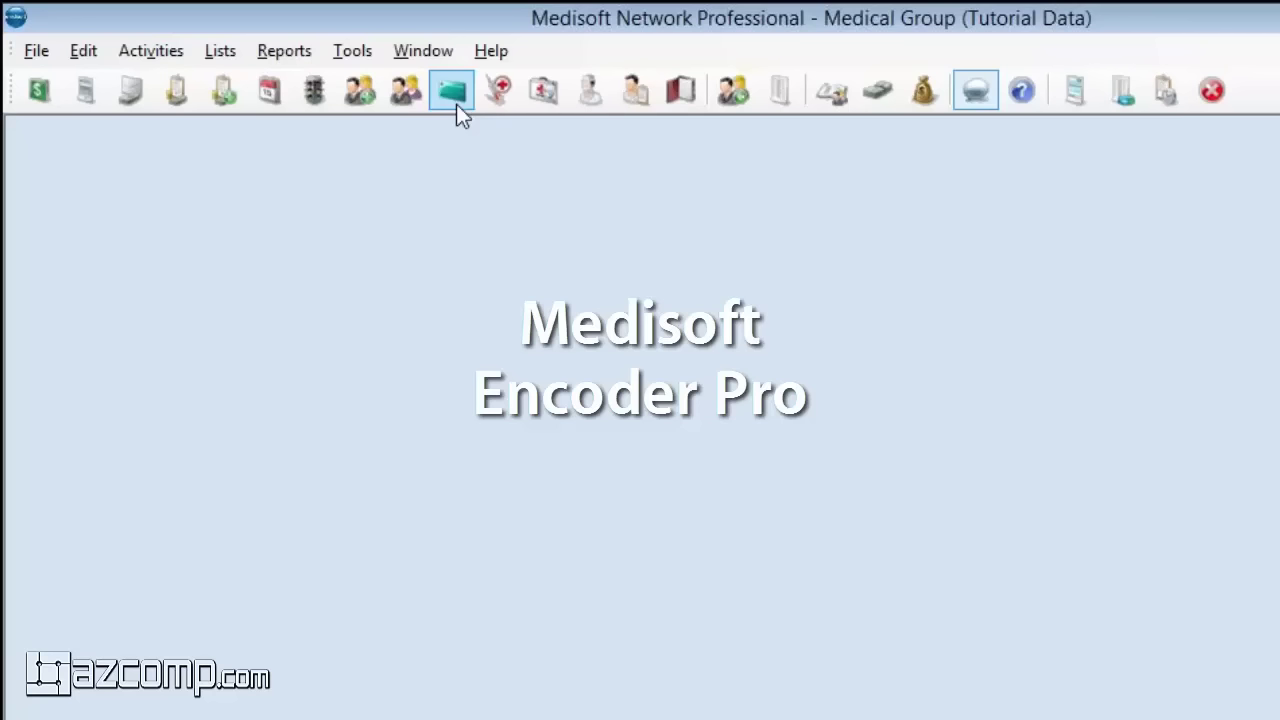
Start a new diagnosis entry from the diagnosis list and search Encoder Pro for GERD
{"action": "left_click", "coordinate": [530, 97]}
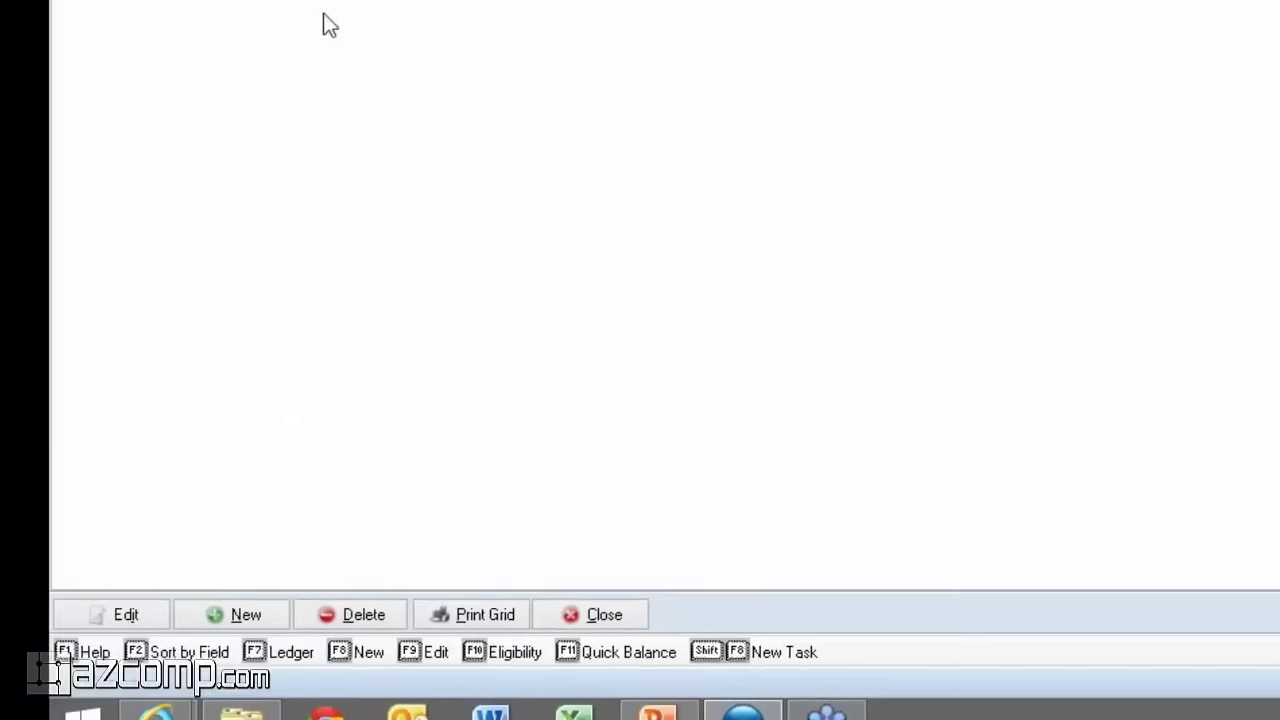
{"action": "left_click", "coordinate": [233, 543]}
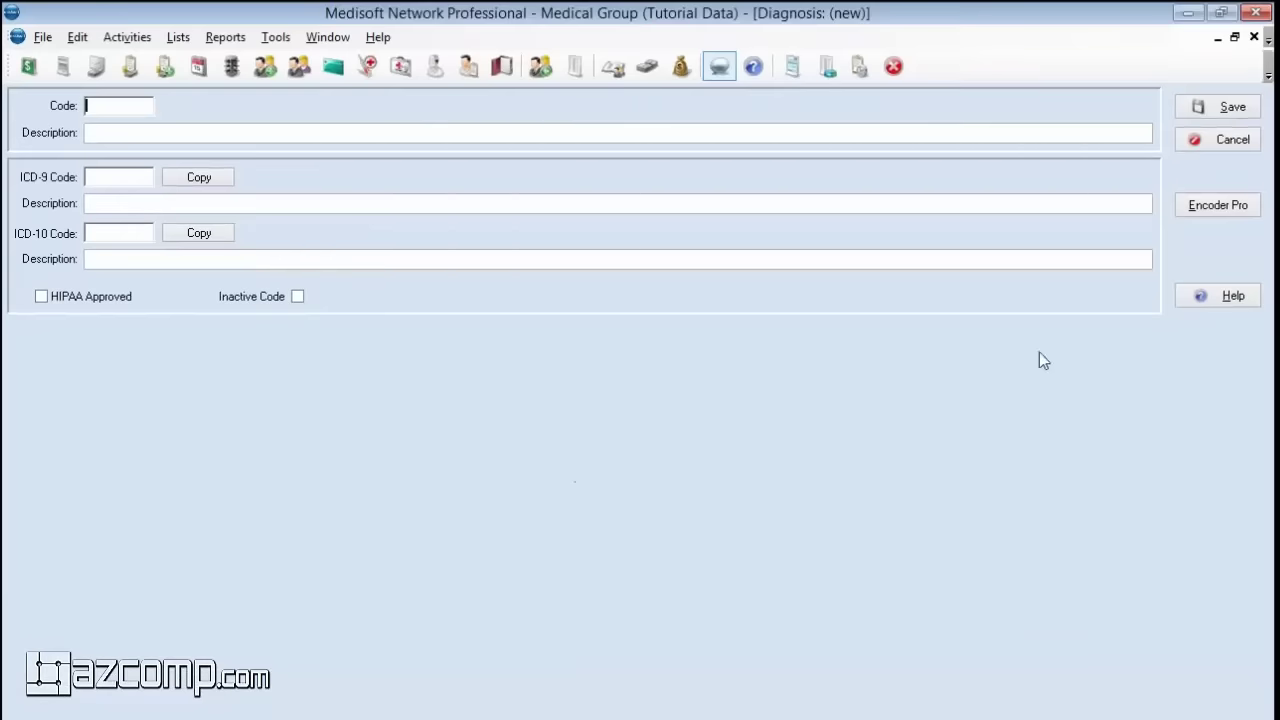
{"action": "left_click", "coordinate": [1216, 210]}
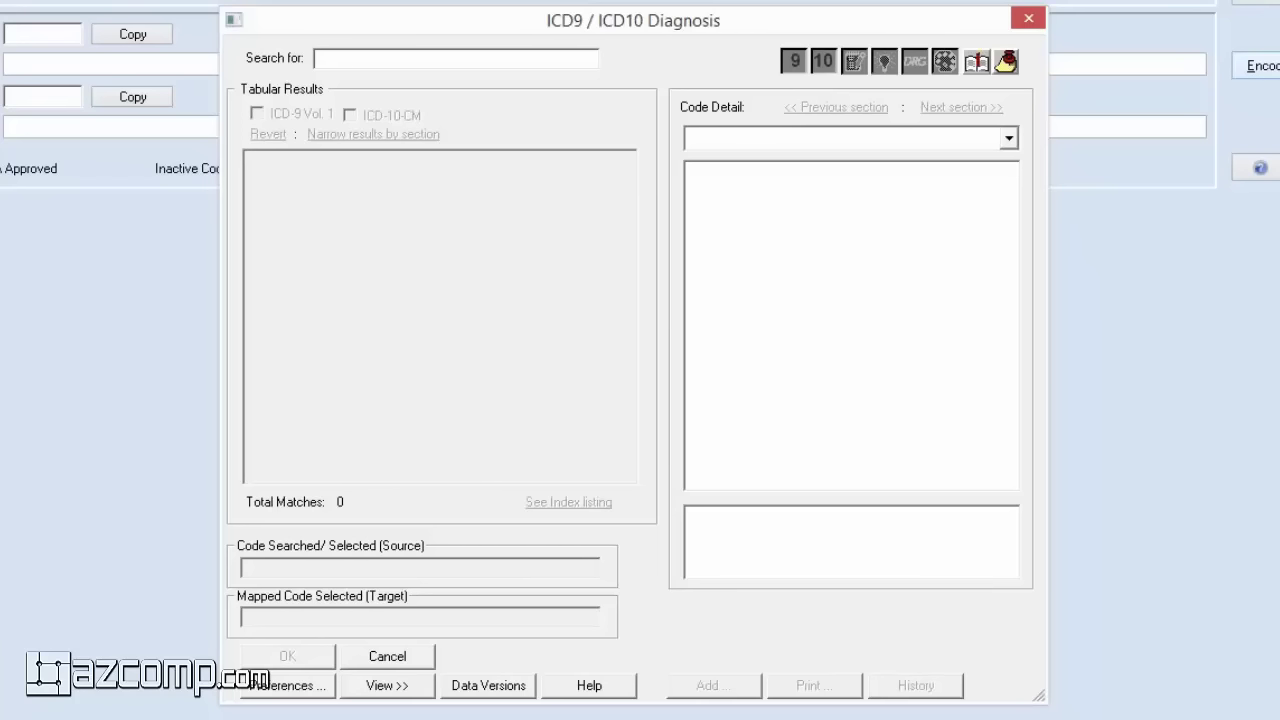
{"action": "type", "text": "GERD"}
{"action": "key", "text": "Return"}
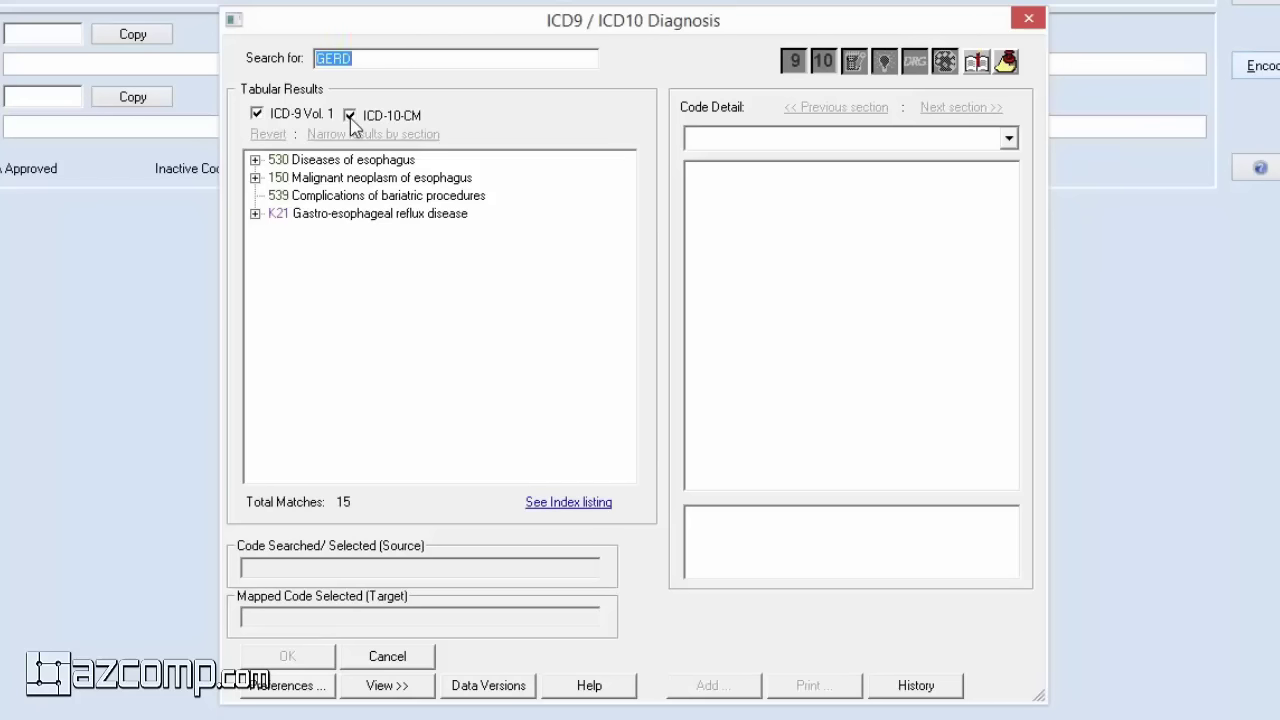
Expand Diseases of esophagus and Esophagitis, select 530.11 Reflux esophagitis, and look through the surrounding code detail
{"action": "left_click", "coordinate": [255, 161]}
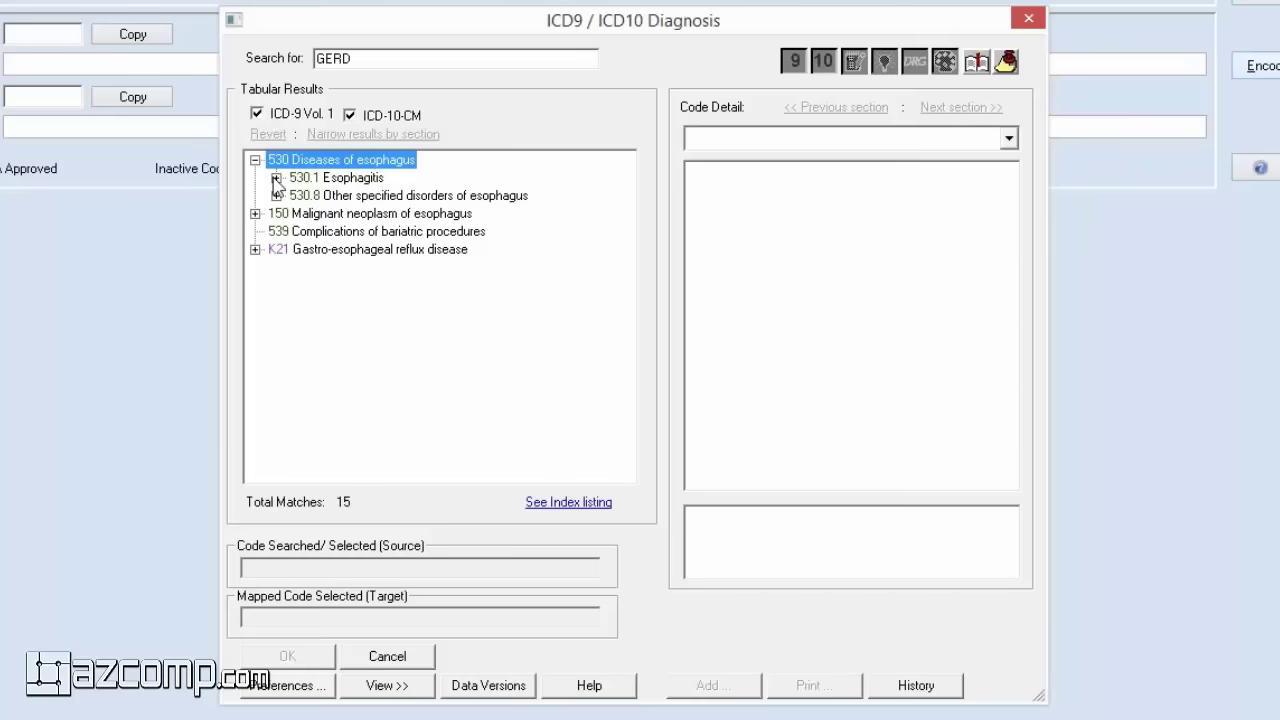
{"action": "left_click", "coordinate": [276, 177]}
{"action": "left_click", "coordinate": [367, 199]}
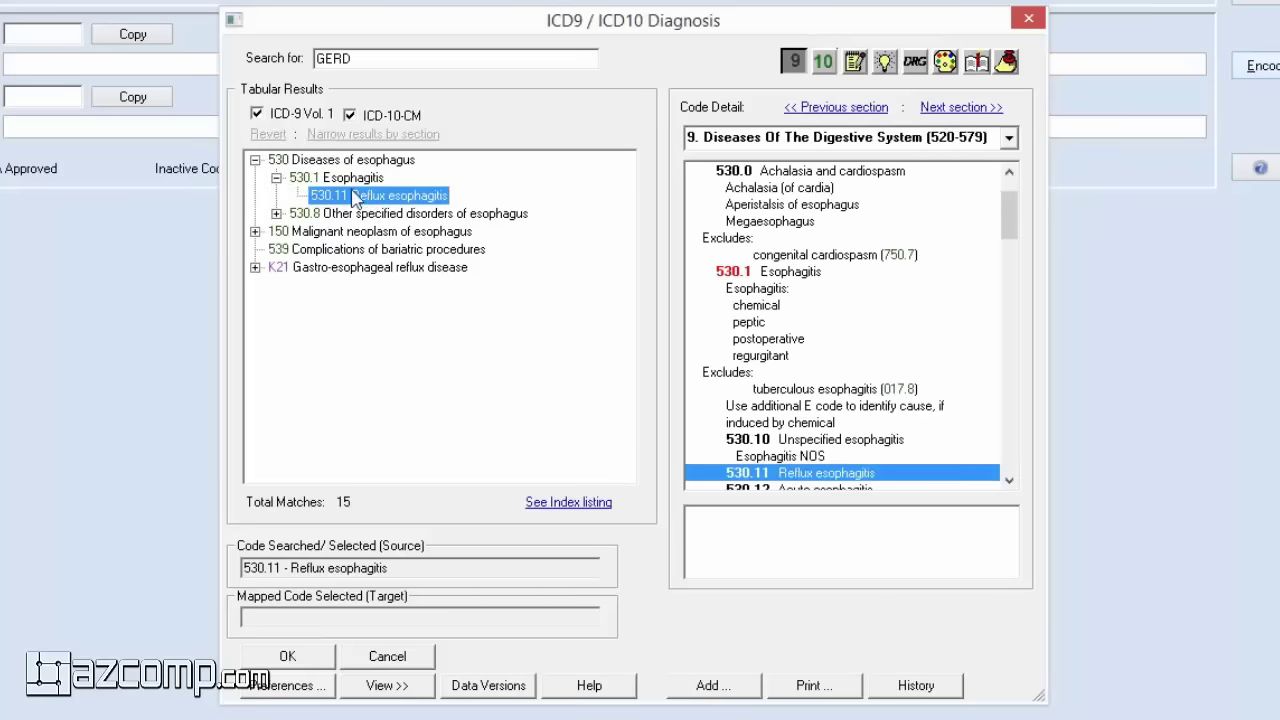
{"action": "left_click_drag", "start_coordinate": [1010, 240], "coordinate": [1006, 222]}
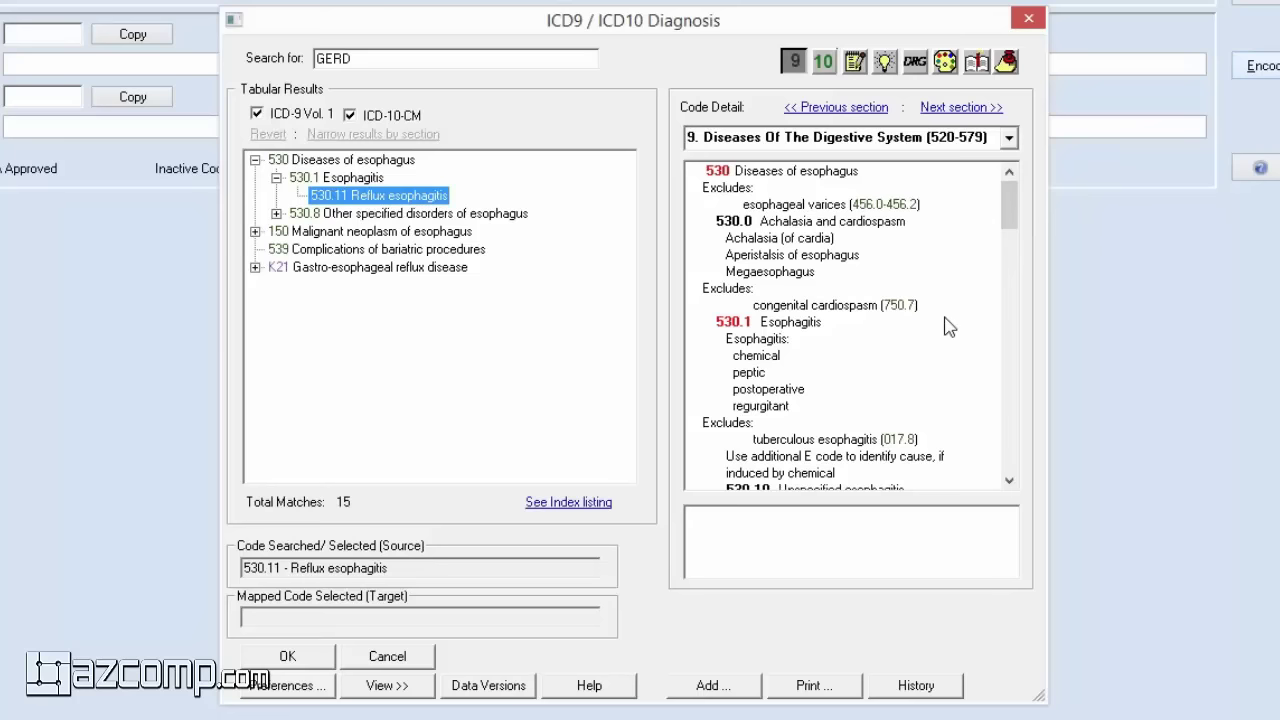
{"action": "left_click_drag", "start_coordinate": [1016, 220], "coordinate": [1015, 240]}
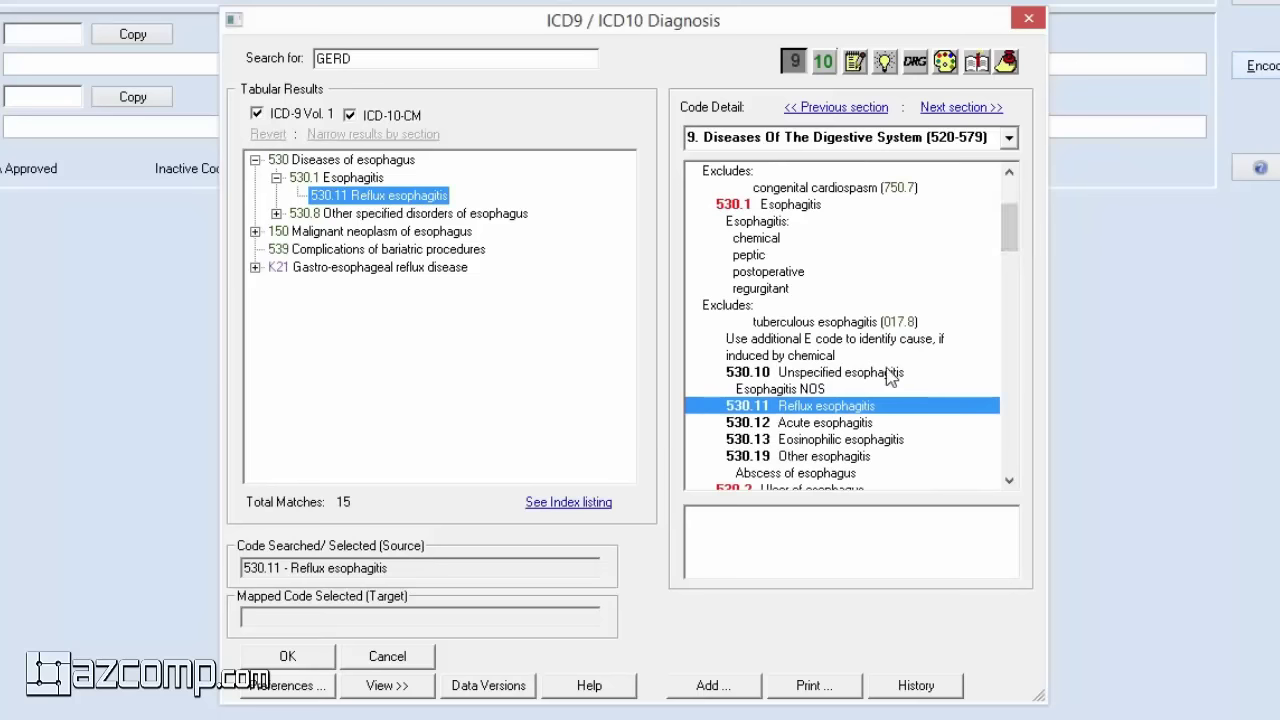
{"action": "left_click_drag", "start_coordinate": [1012, 228], "coordinate": [1018, 278]}
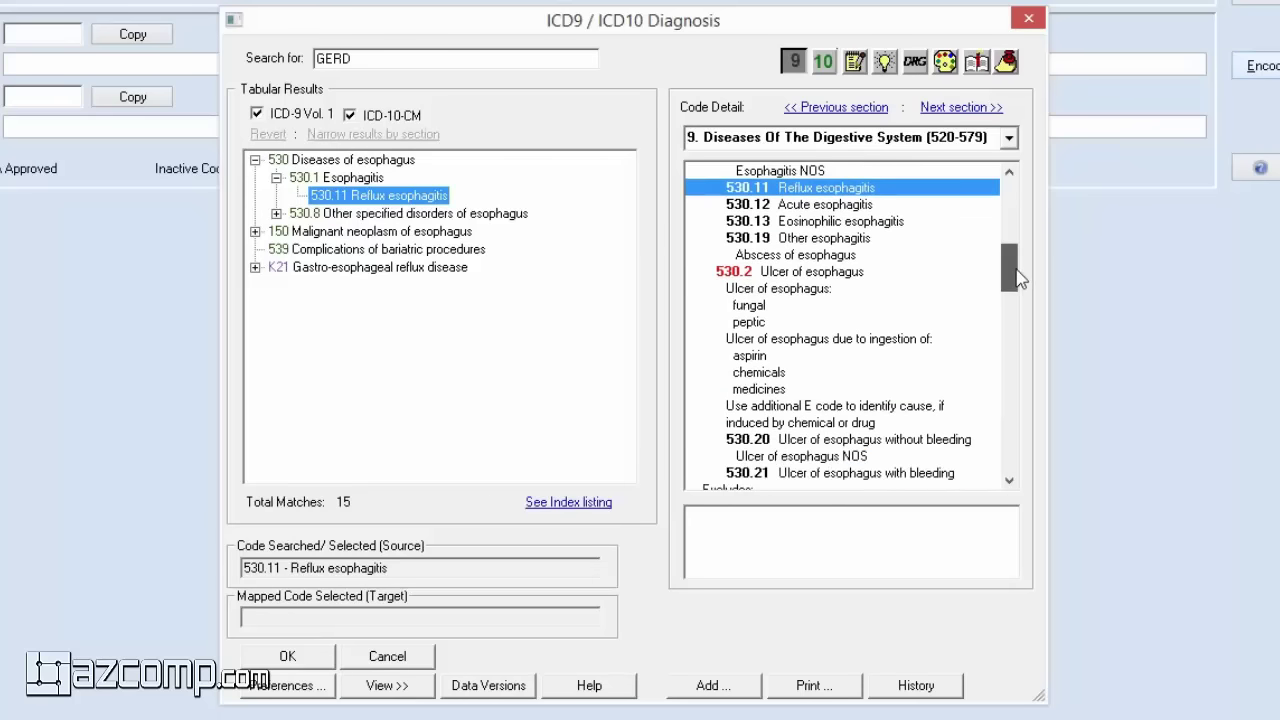
Examine 530.2 Ulcer of esophagus, then follow the 862.22 reference under Perforation of esophagus to select that esophagus injury code
{"action": "left_click", "coordinate": [805, 273]}
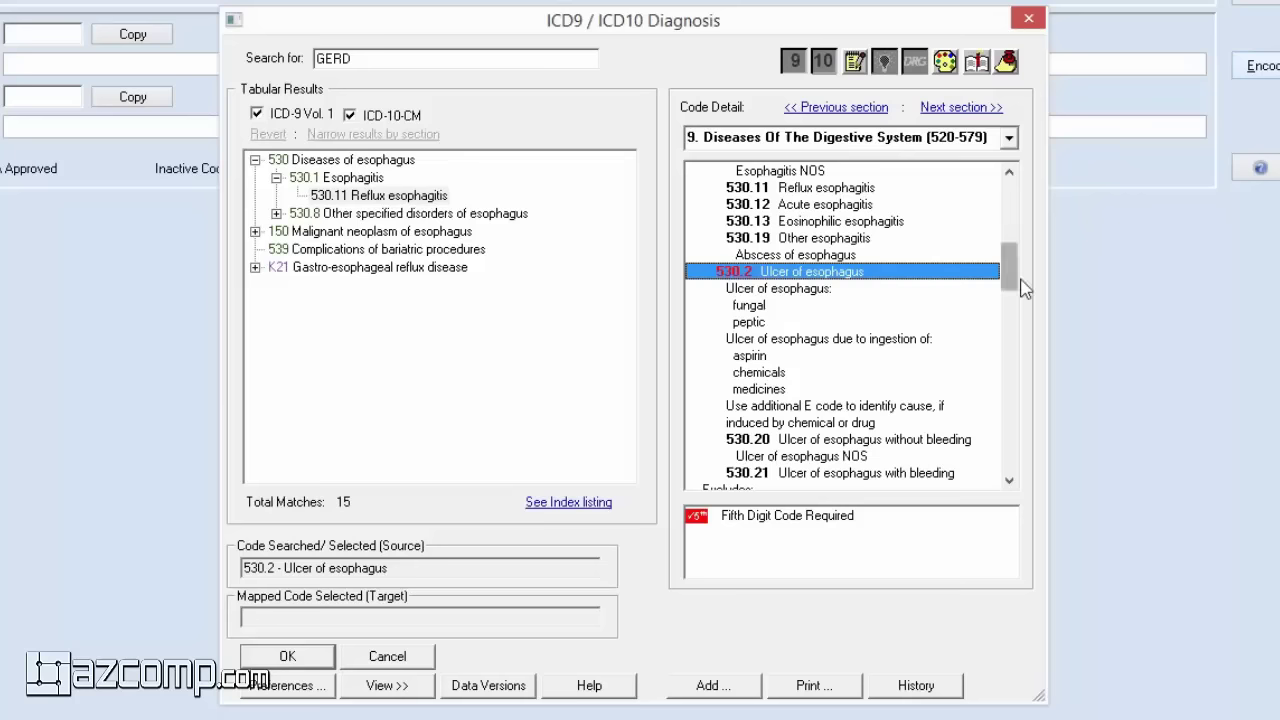
{"action": "left_click_drag", "start_coordinate": [1015, 284], "coordinate": [1028, 358]}
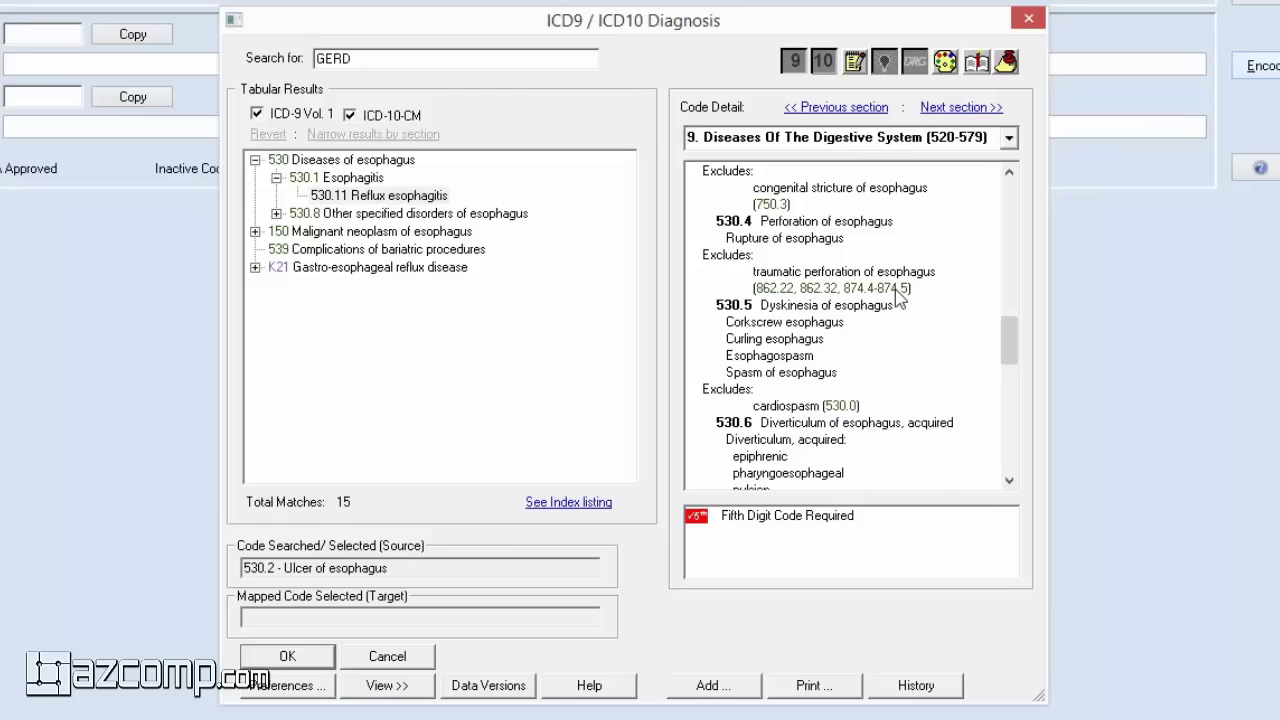
{"action": "left_click", "coordinate": [777, 290]}
{"action": "left_click", "coordinate": [777, 290]}
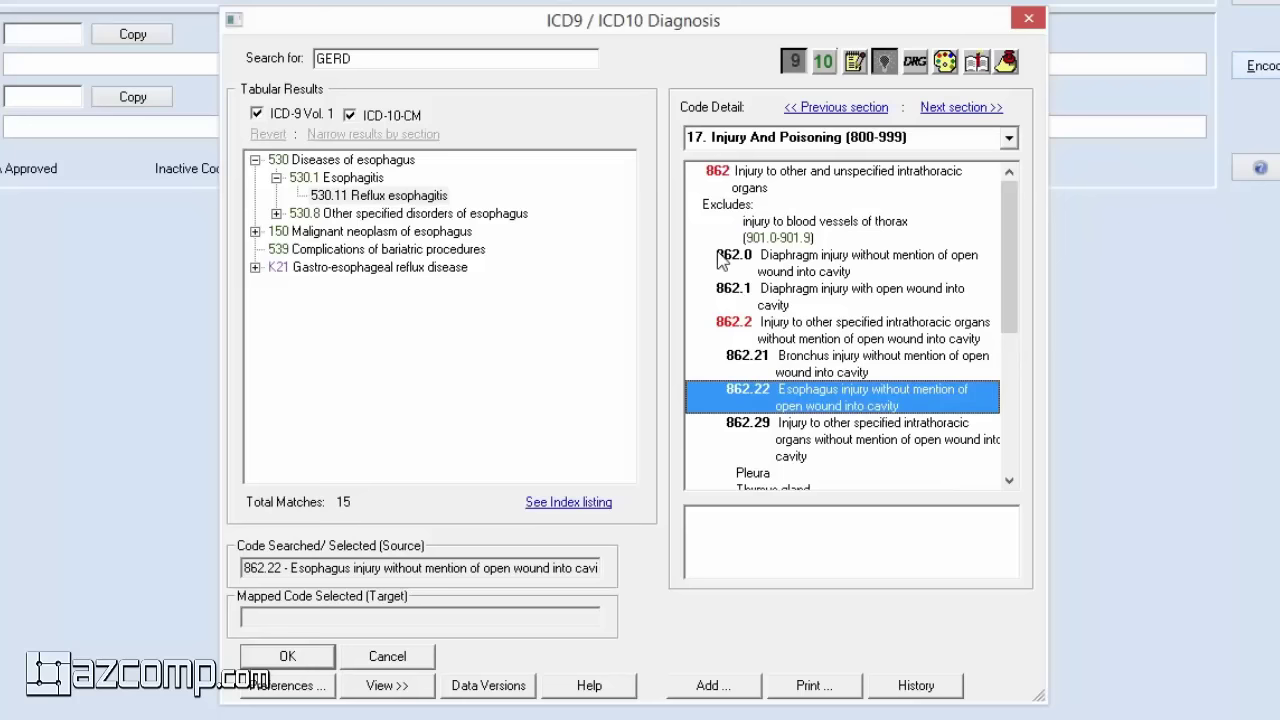
{"action": "left_click_drag", "start_coordinate": [1014, 257], "coordinate": [1015, 285]}
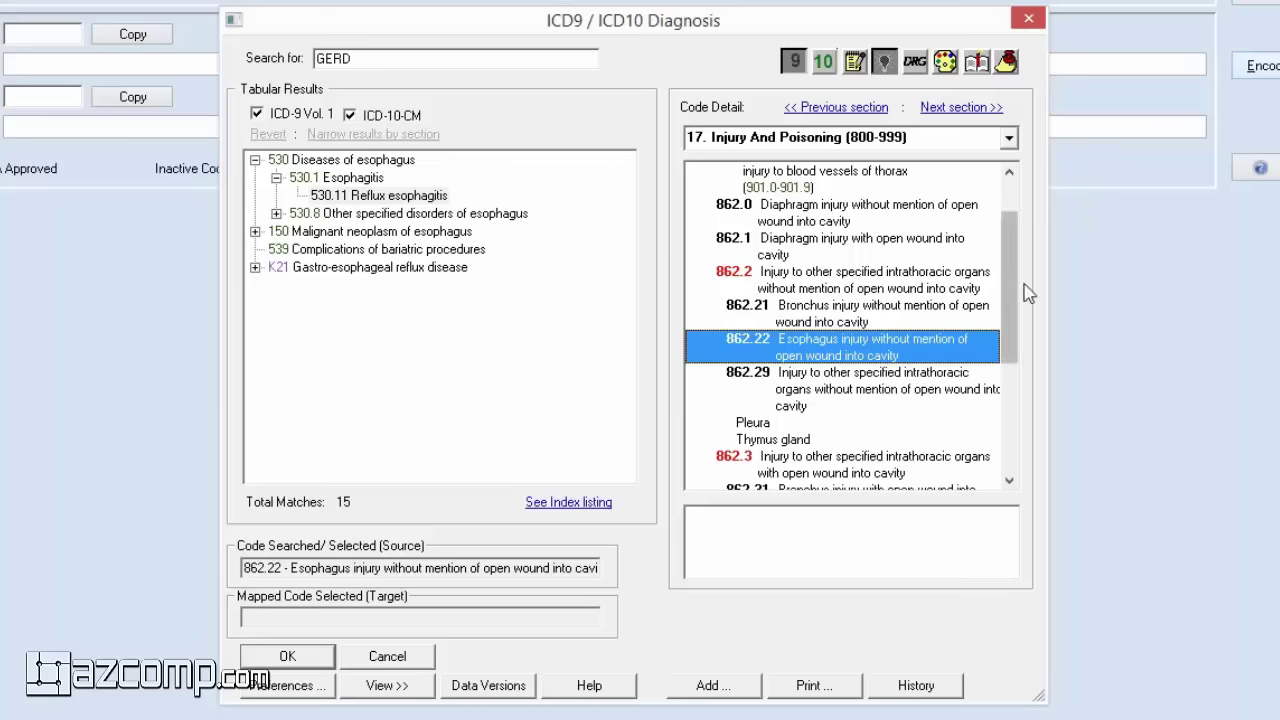
{"action": "left_click_drag", "start_coordinate": [1013, 280], "coordinate": [1015, 316]}
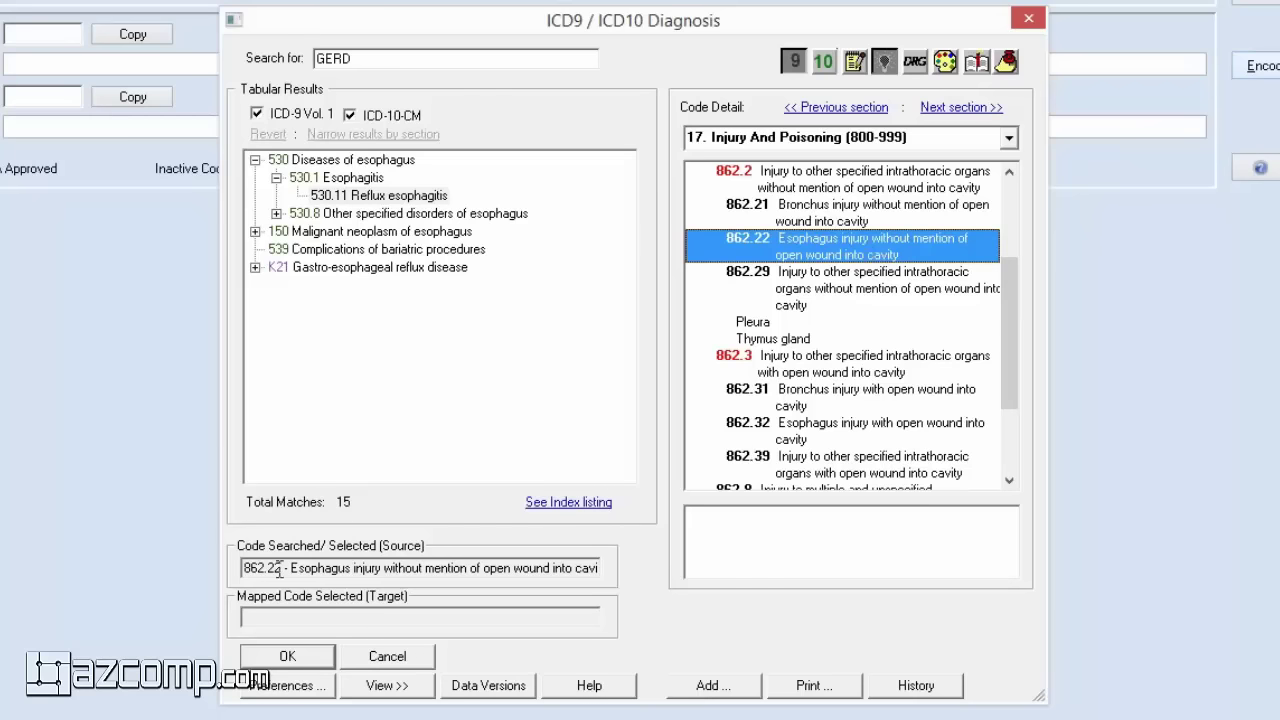
Map ICD-9 code 862.22 to ICD-10 code S27.812A from the GEM mappings and save the new diagnosis
{"action": "left_click", "coordinate": [825, 66]}
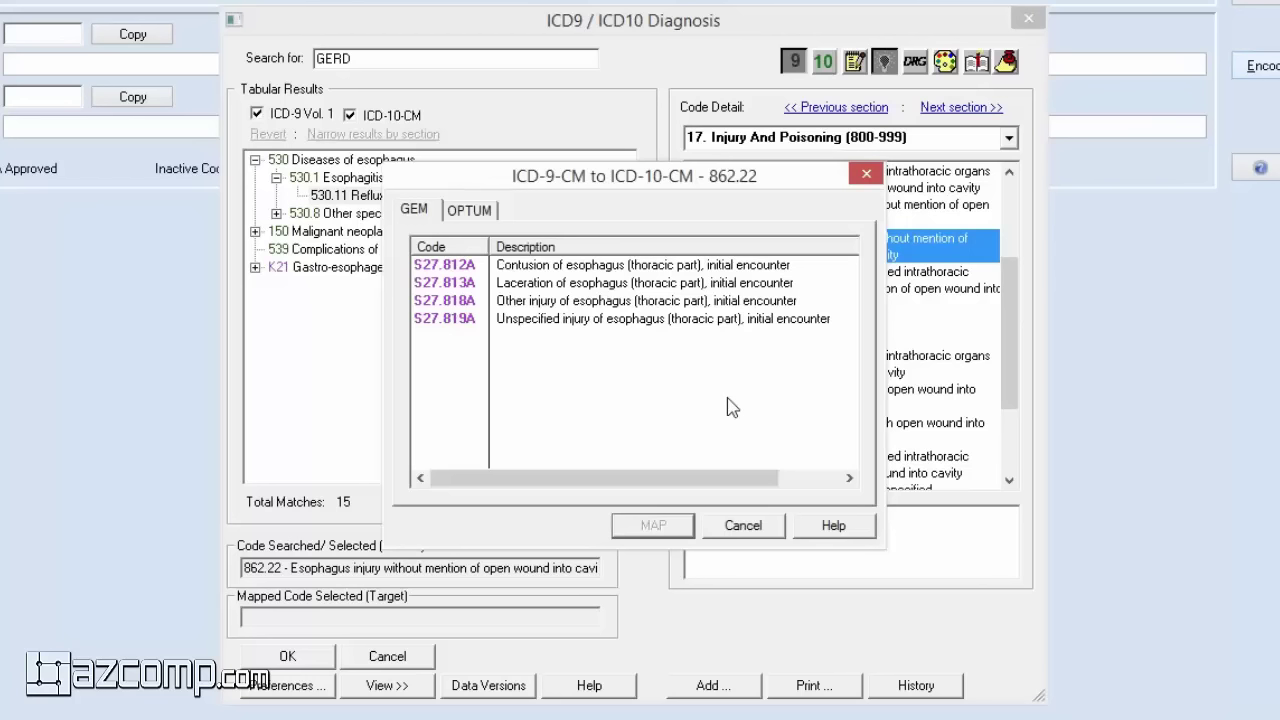
{"action": "left_click", "coordinate": [444, 268]}
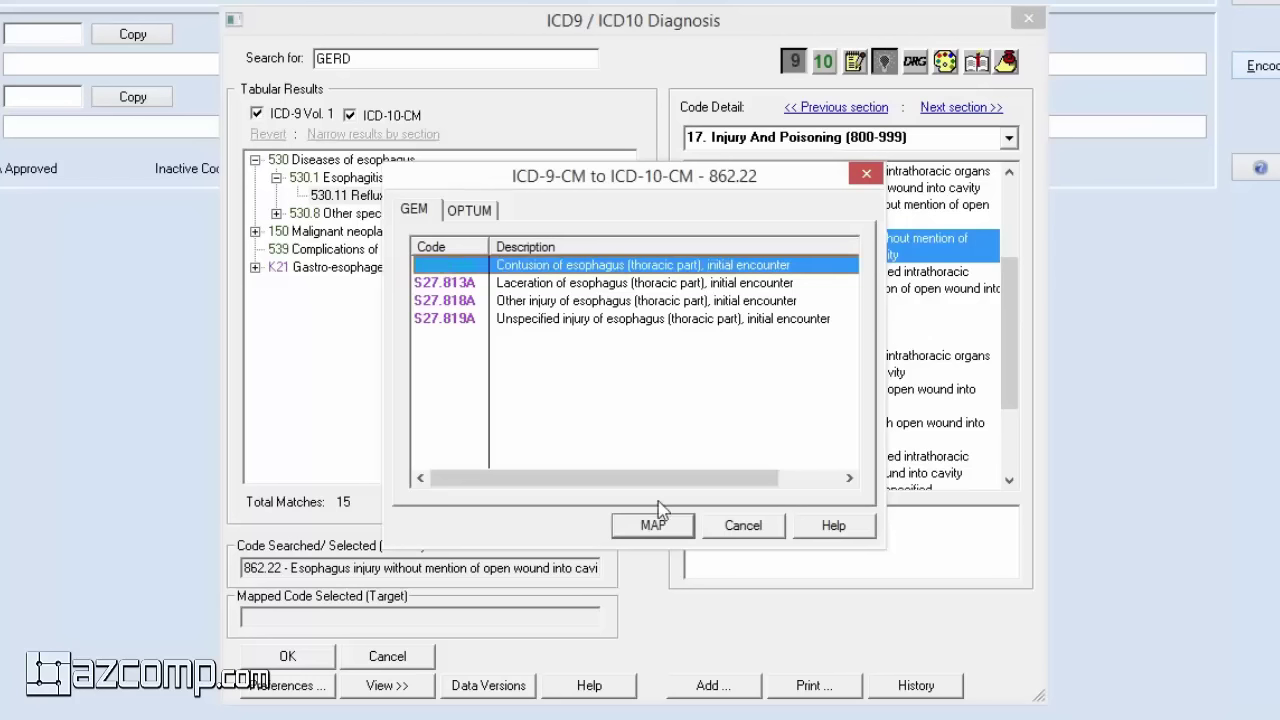
{"action": "left_click", "coordinate": [659, 530]}
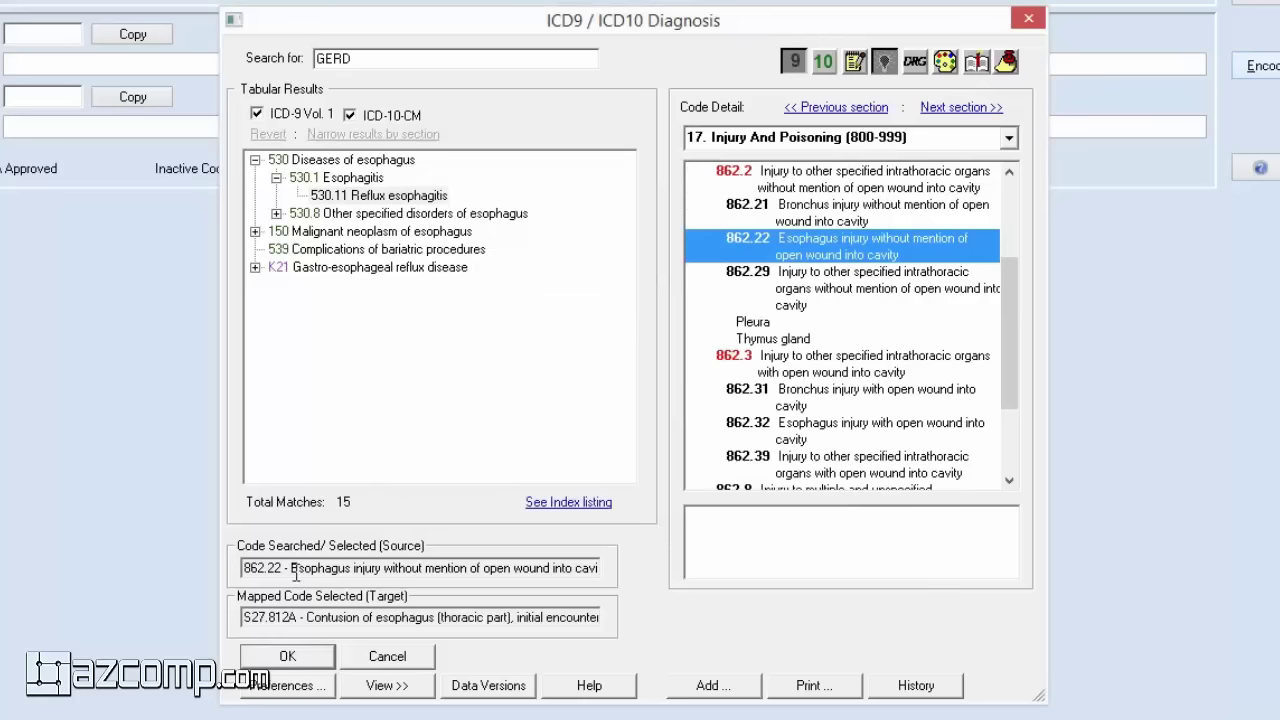
{"action": "left_click", "coordinate": [287, 660]}
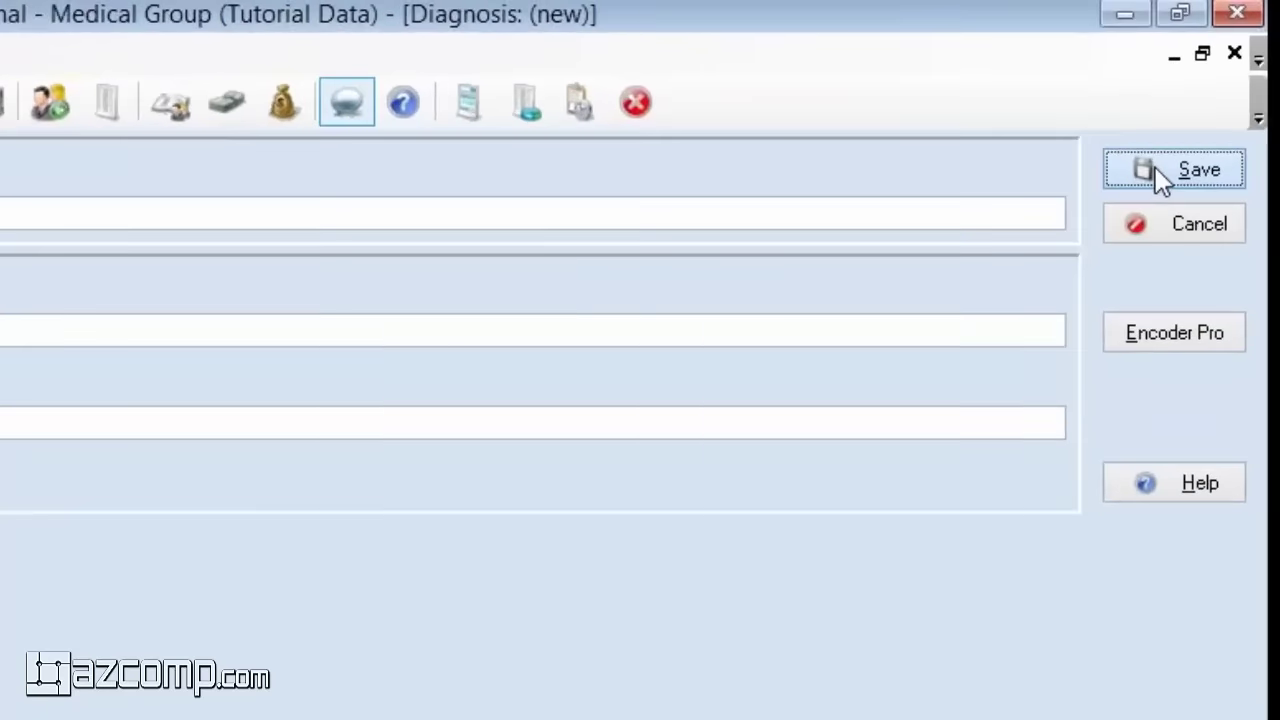
{"action": "left_click", "coordinate": [1206, 103]}
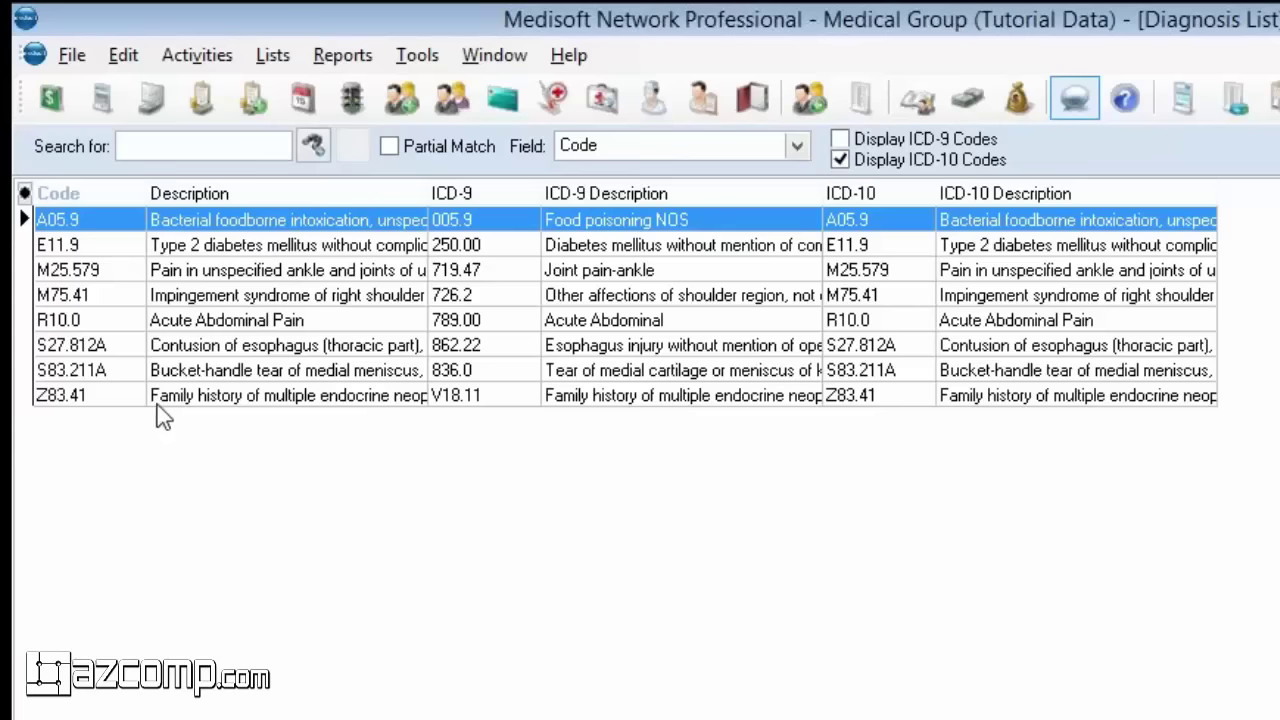
Open the HIPAA/ICD-10 settings in Program Options to view the default new diagnosis version
{"action": "left_click", "coordinate": [67, 60]}
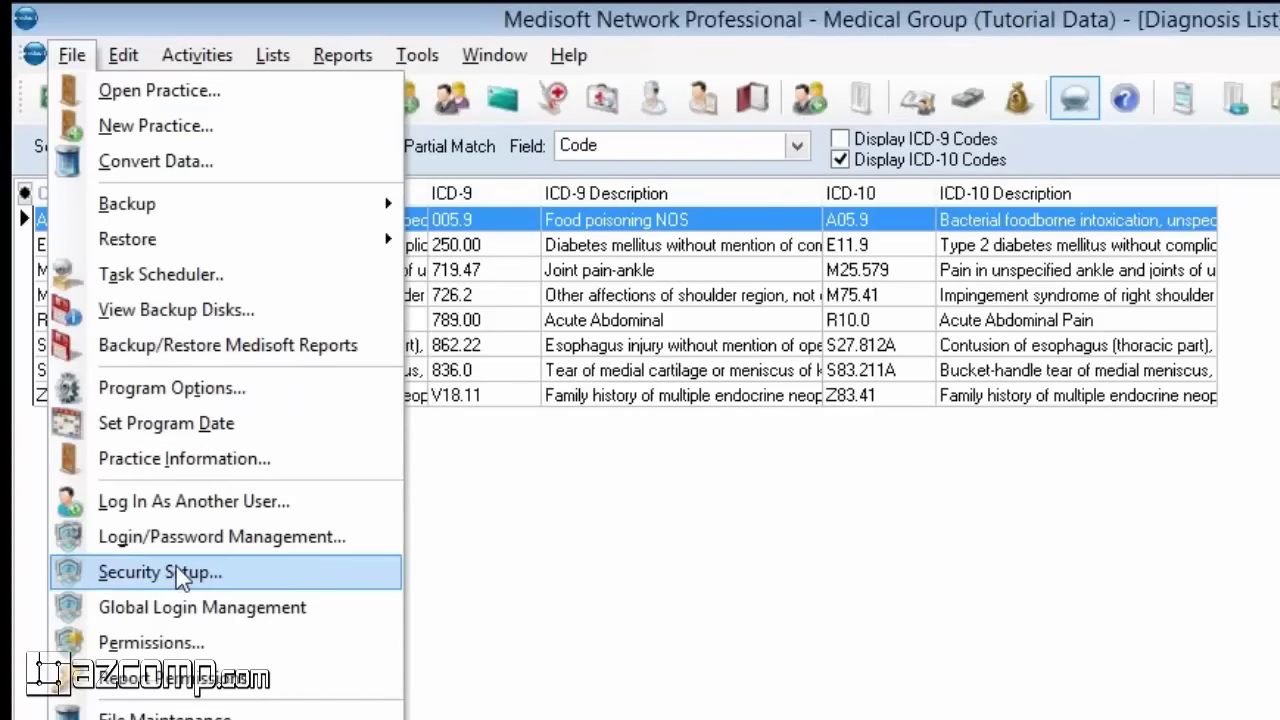
{"action": "left_click", "coordinate": [185, 398]}
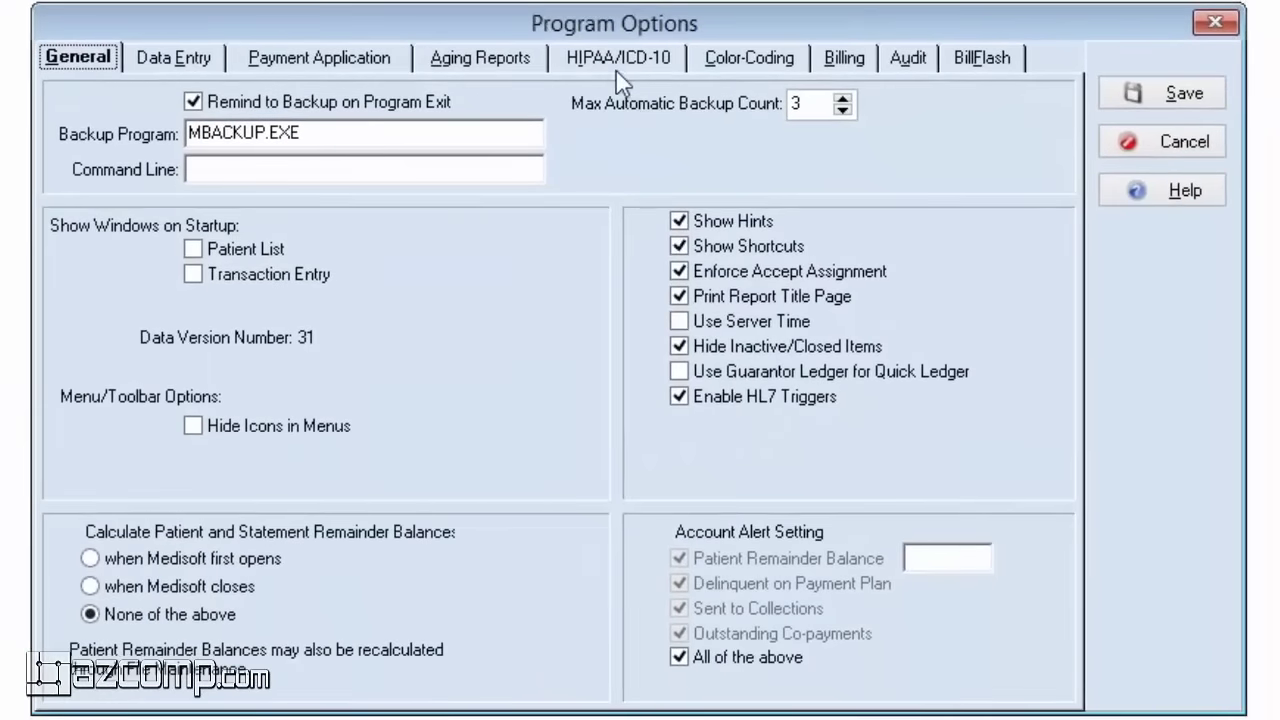
{"action": "left_click", "coordinate": [612, 70]}
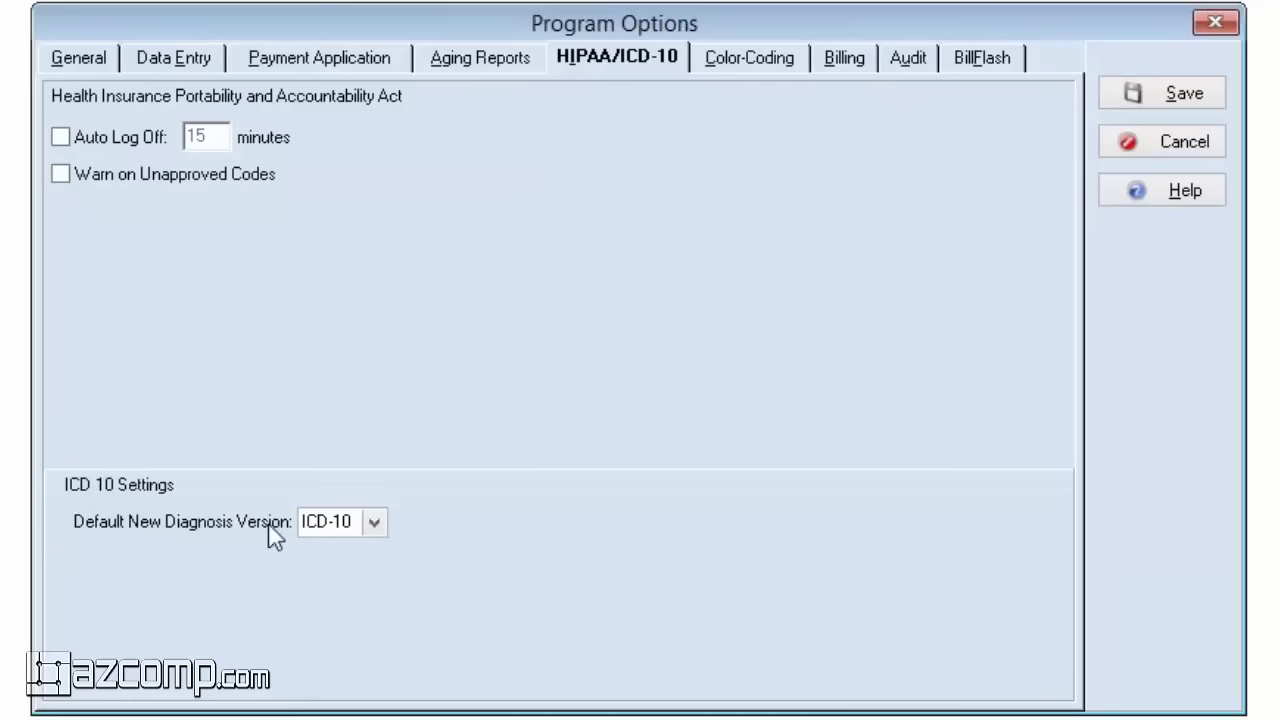
Switch the default new diagnosis version to ICD-9 and back to ICD-10
{"action": "left_click", "coordinate": [373, 521]}
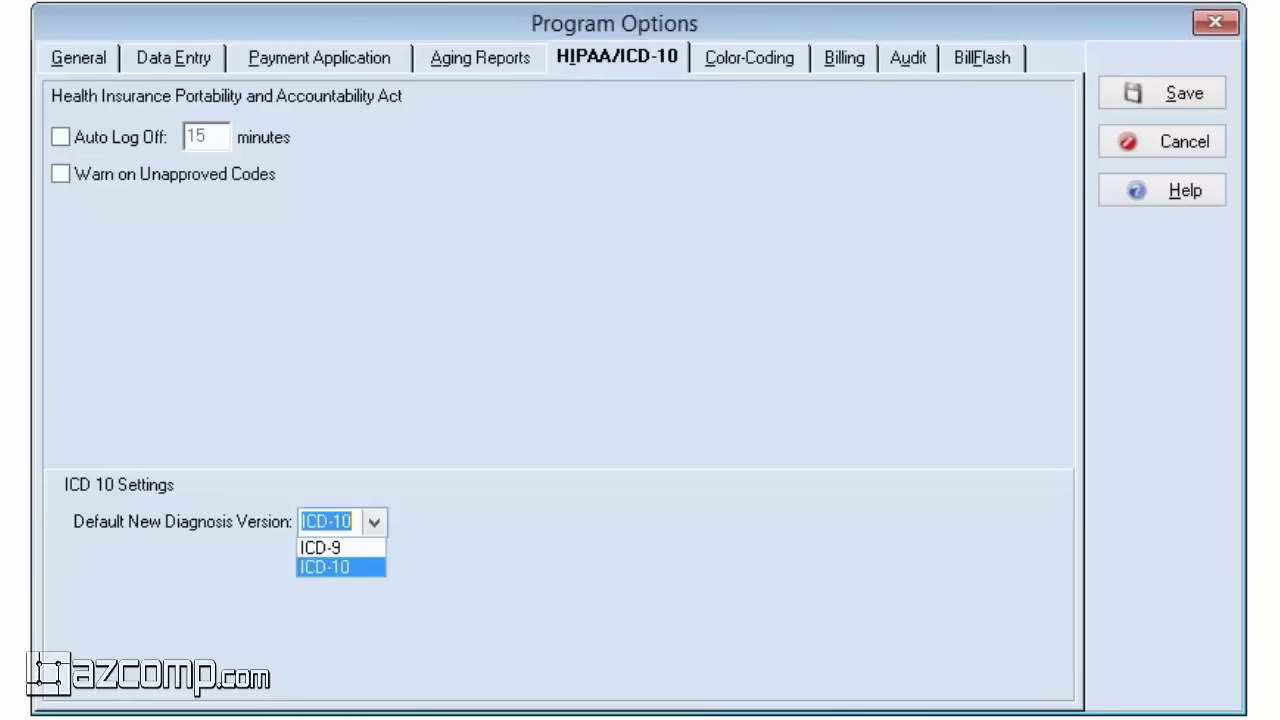
{"action": "left_click", "coordinate": [330, 548]}
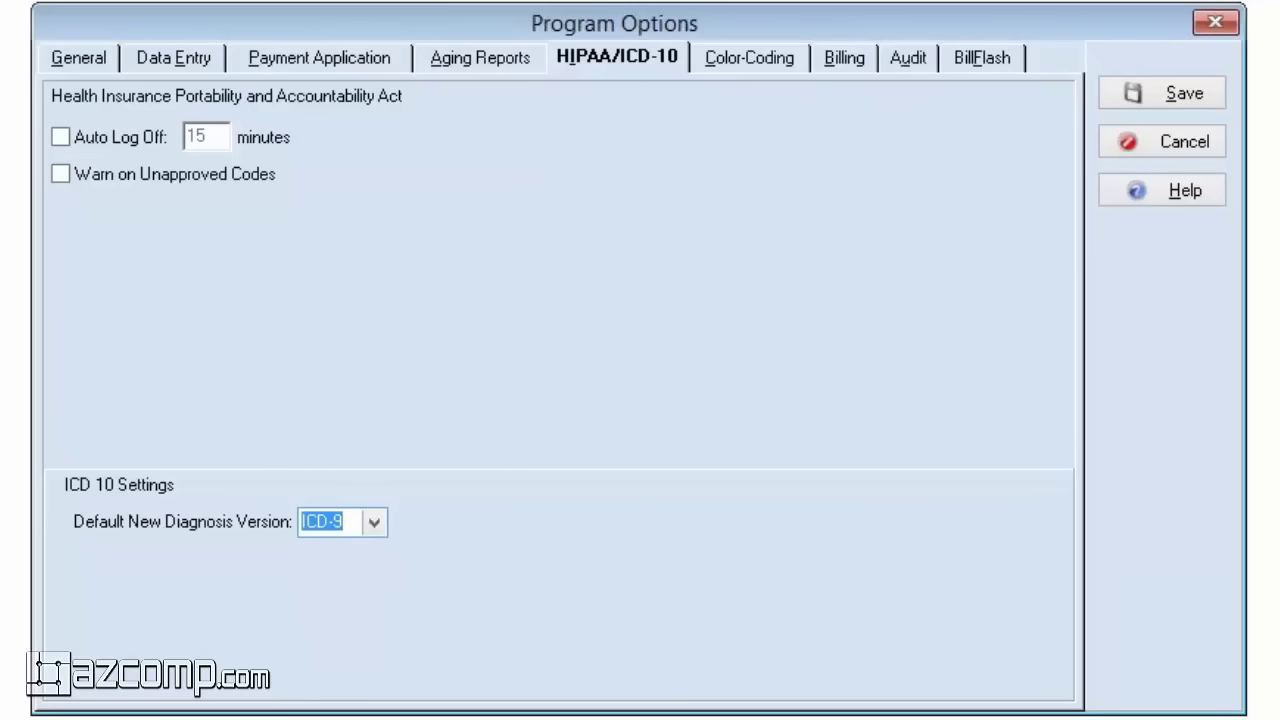
{"action": "left_click", "coordinate": [375, 522]}
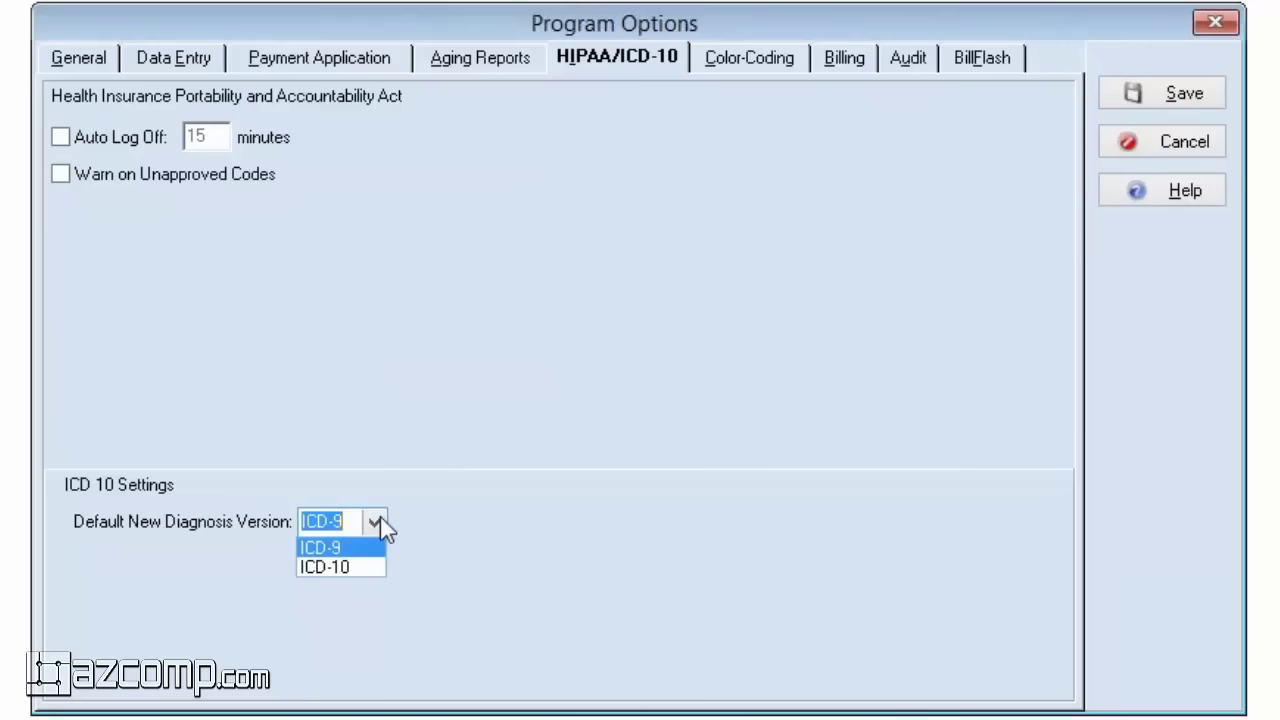
{"action": "left_click", "coordinate": [333, 566]}
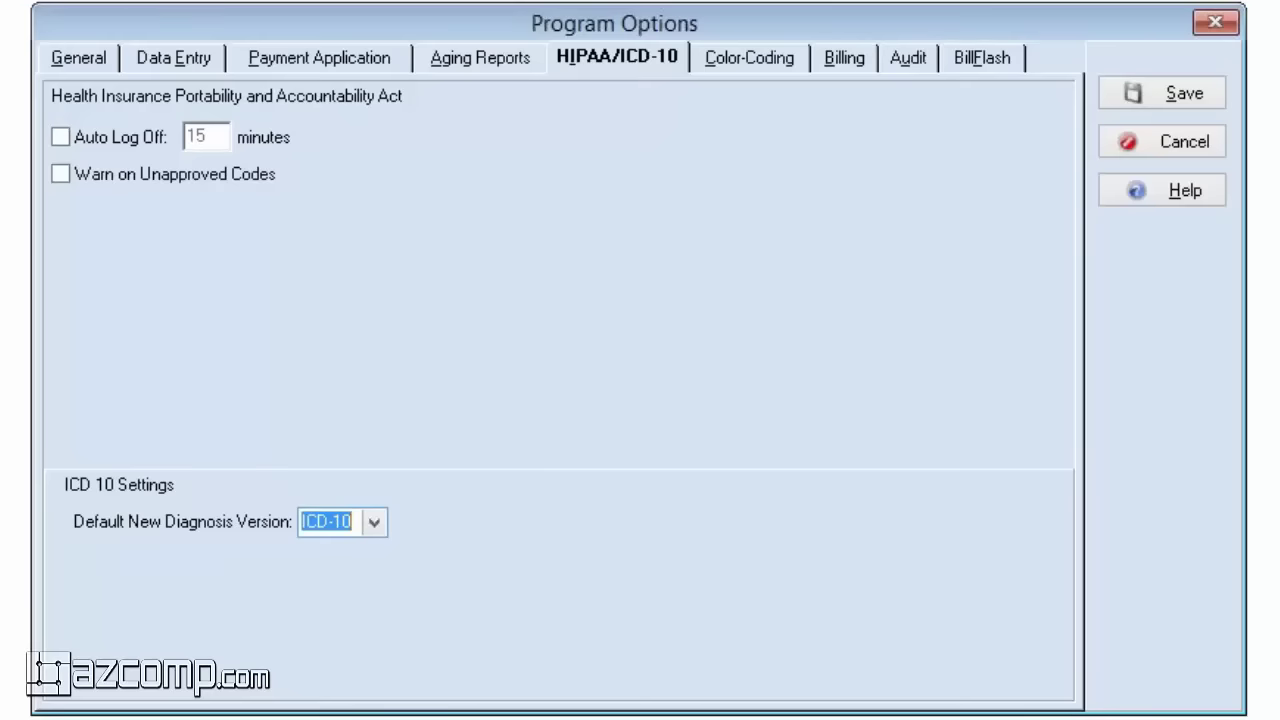
Cancel out of Program Options and enable partial matching for the Diagnosis List search
{"action": "left_click", "coordinate": [1178, 150]}
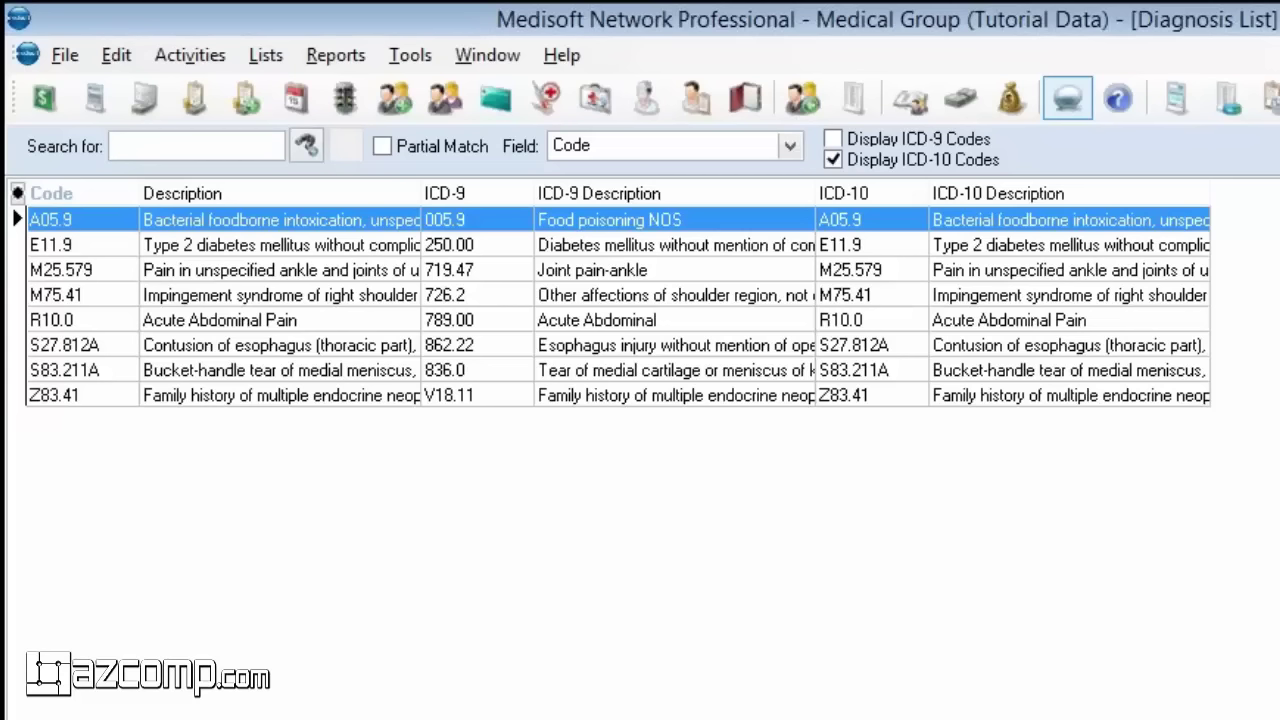
{"action": "left_click", "coordinate": [169, 145]}
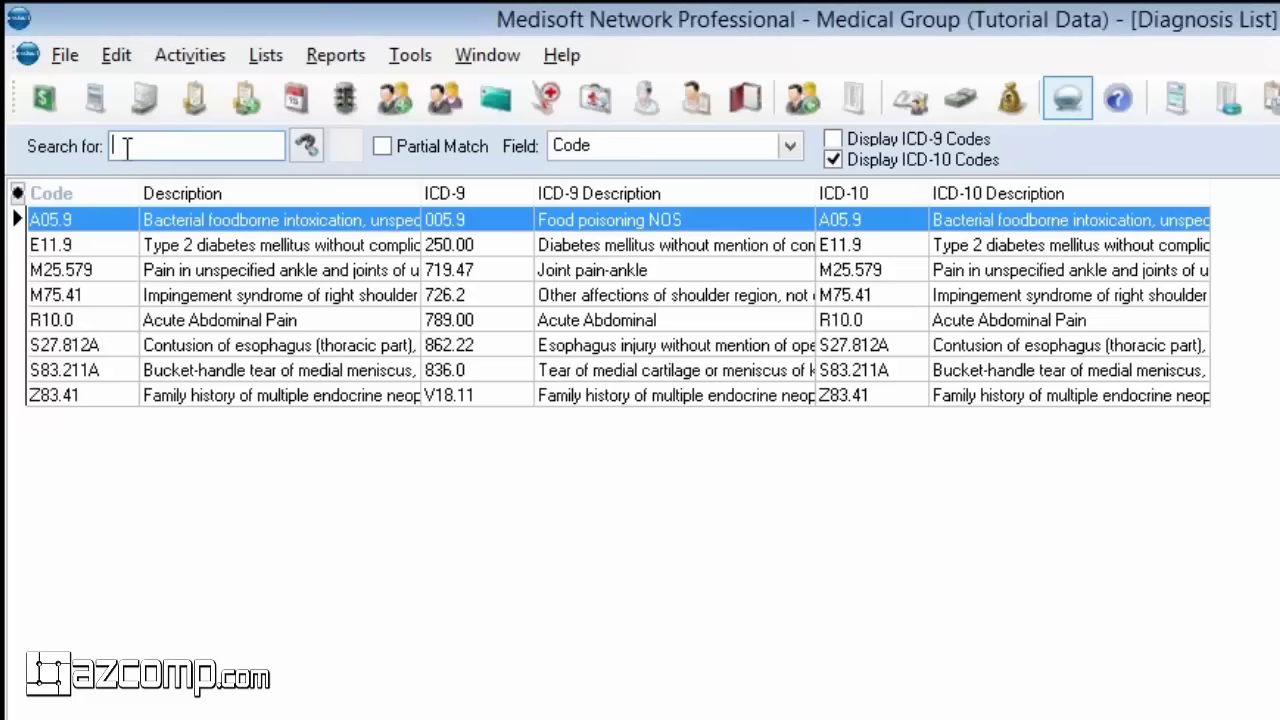
{"action": "left_click", "coordinate": [382, 147]}
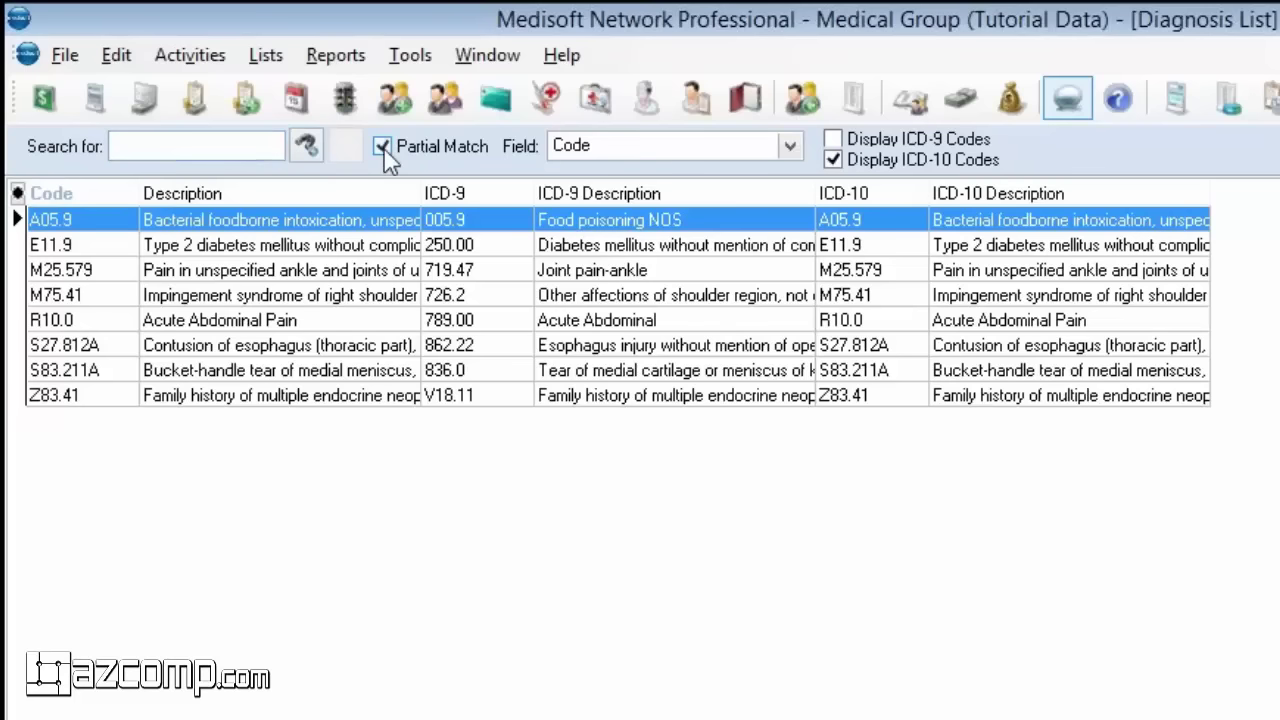
Set the Diagnosis List search field to ICD-9, then close the list
{"action": "left_click", "coordinate": [788, 146]}
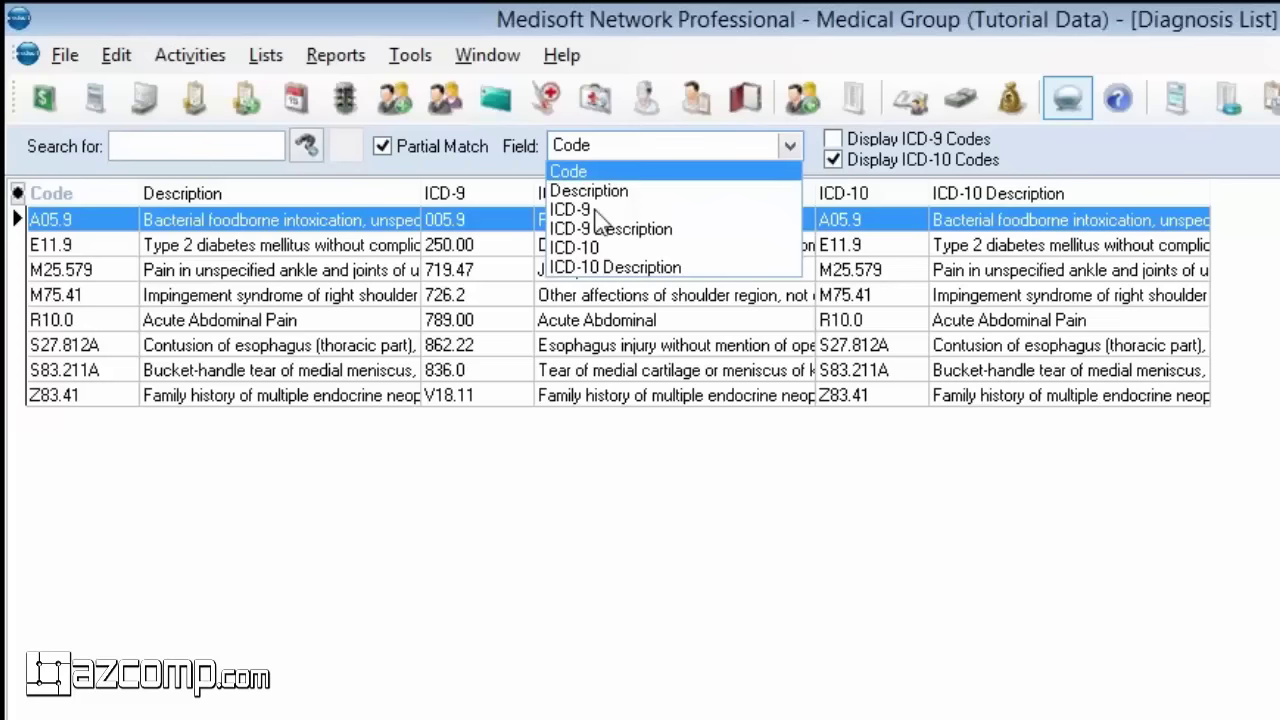
{"action": "left_click", "coordinate": [841, 538]}
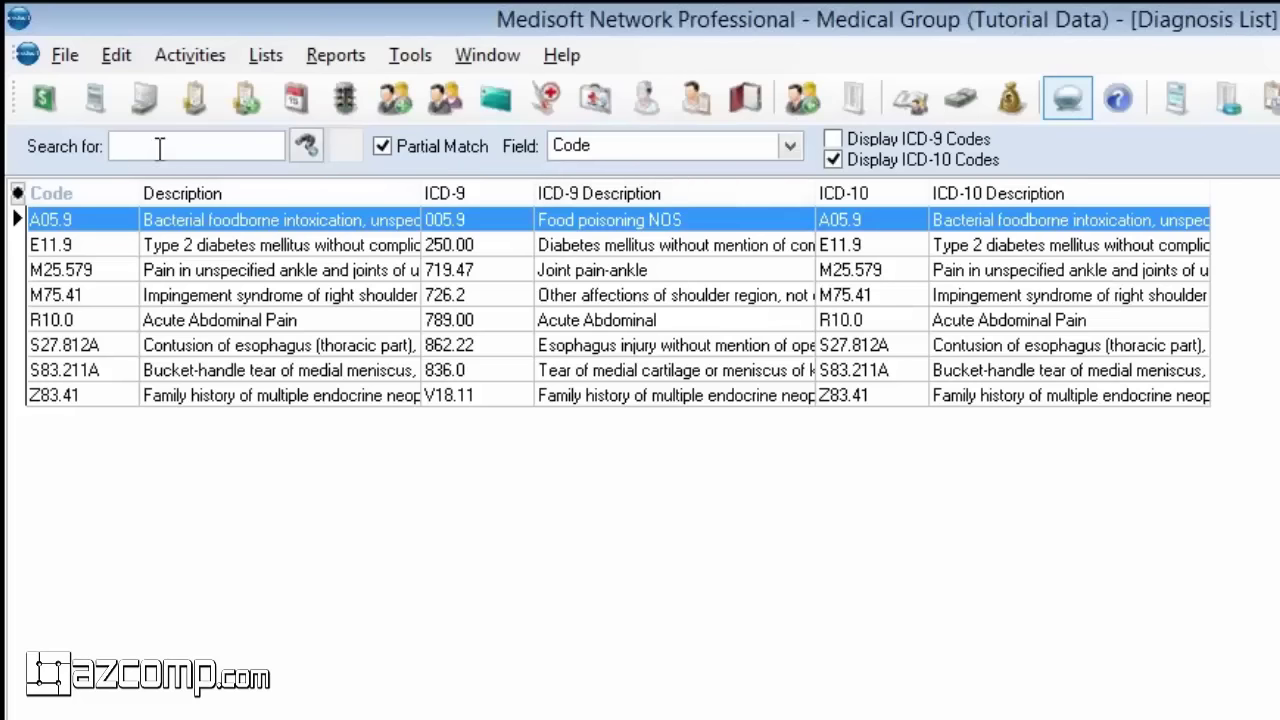
{"action": "left_click", "coordinate": [790, 148]}
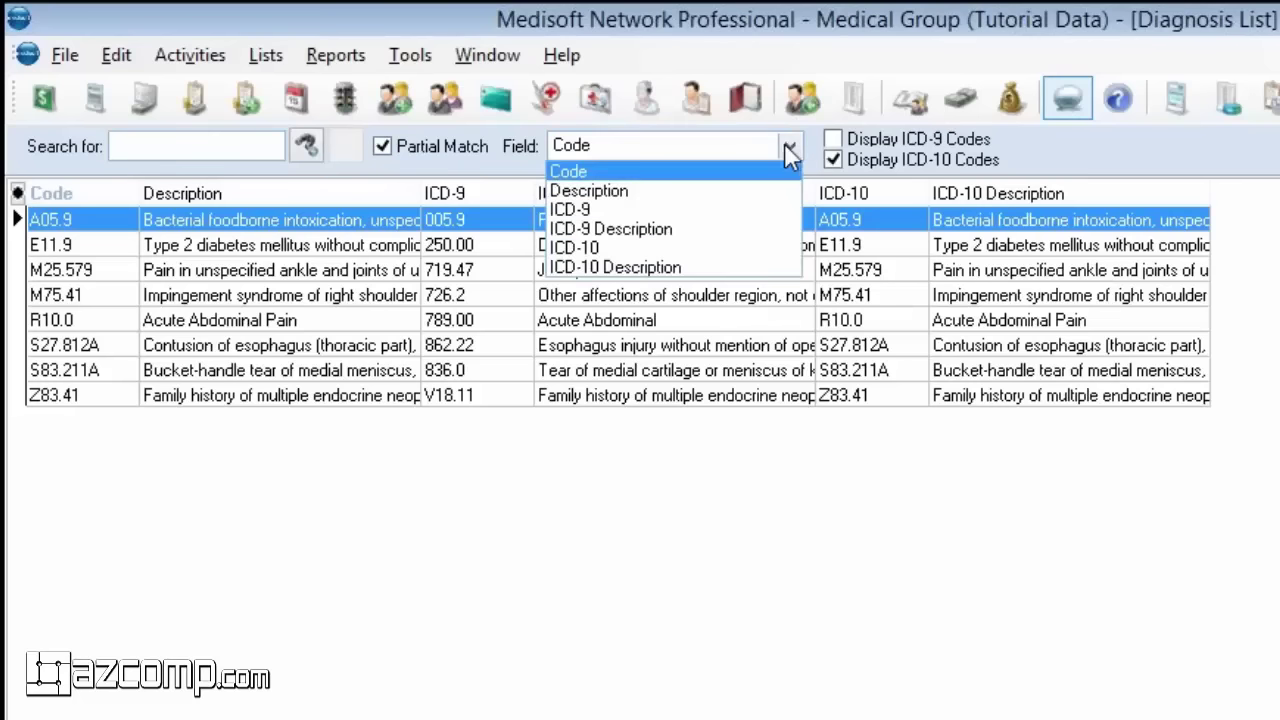
{"action": "left_click", "coordinate": [590, 215]}
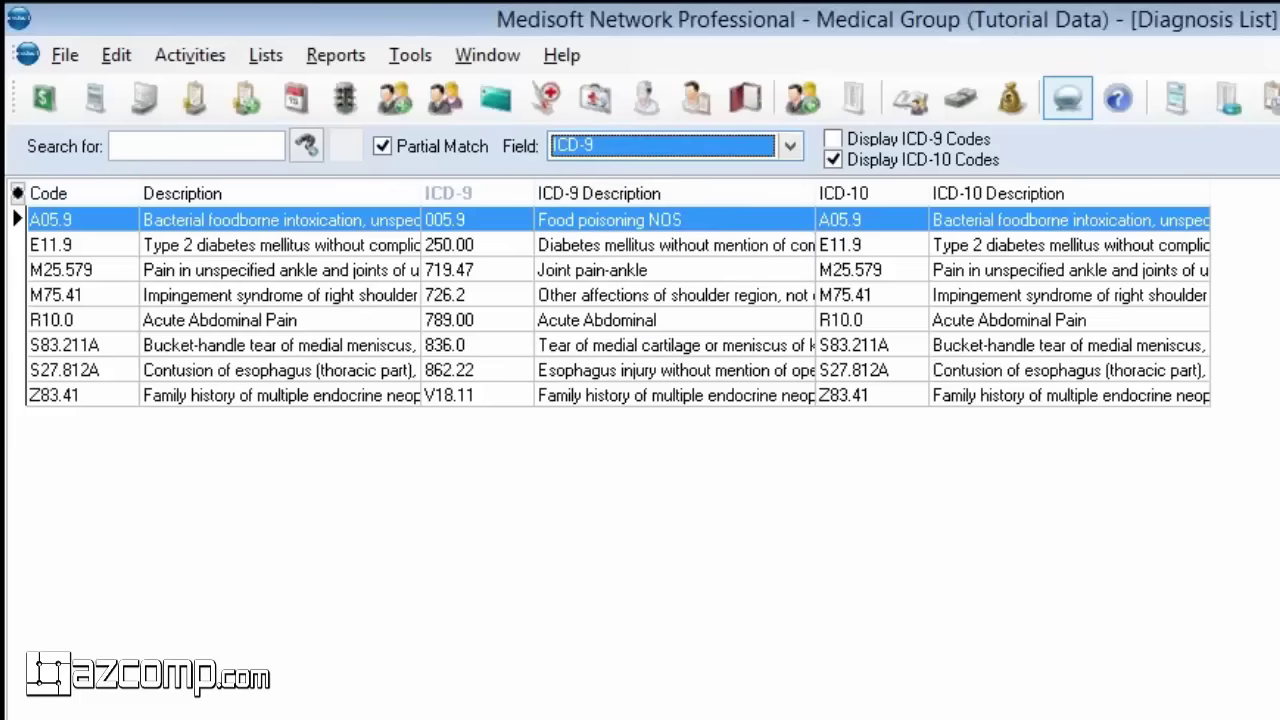
{"action": "left_click", "coordinate": [139, 146]}
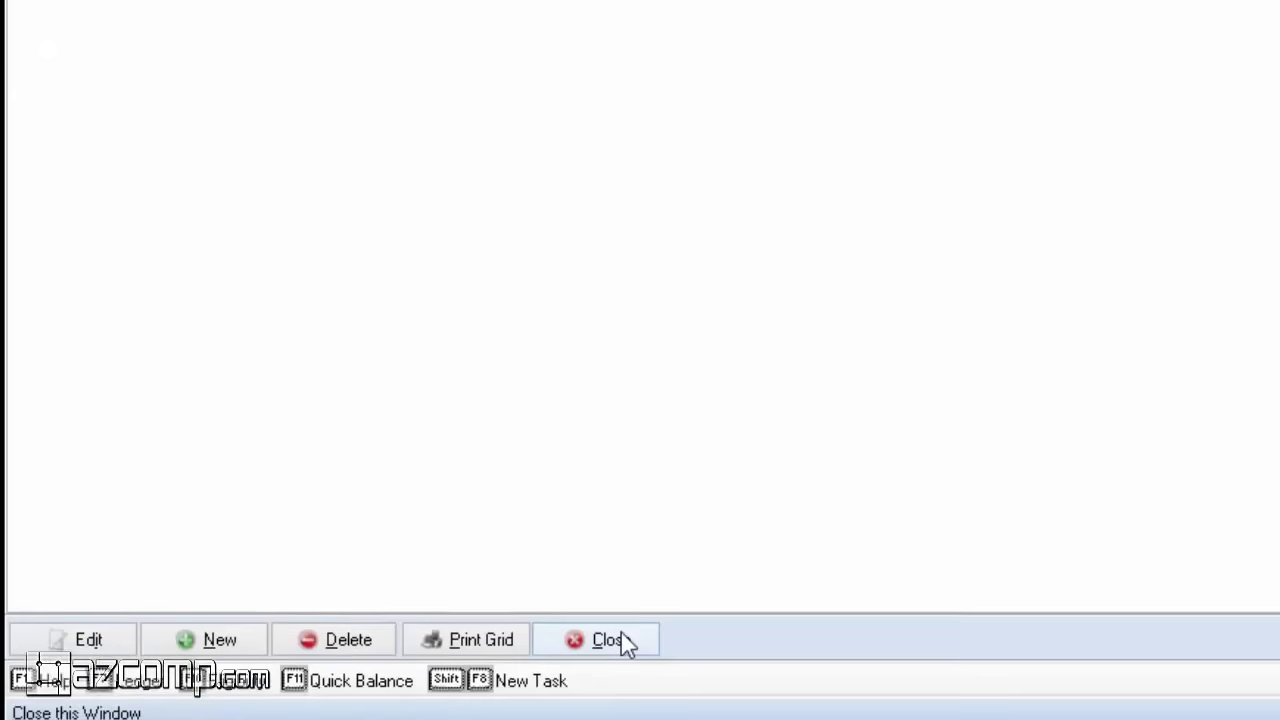
{"action": "left_click", "coordinate": [622, 640]}
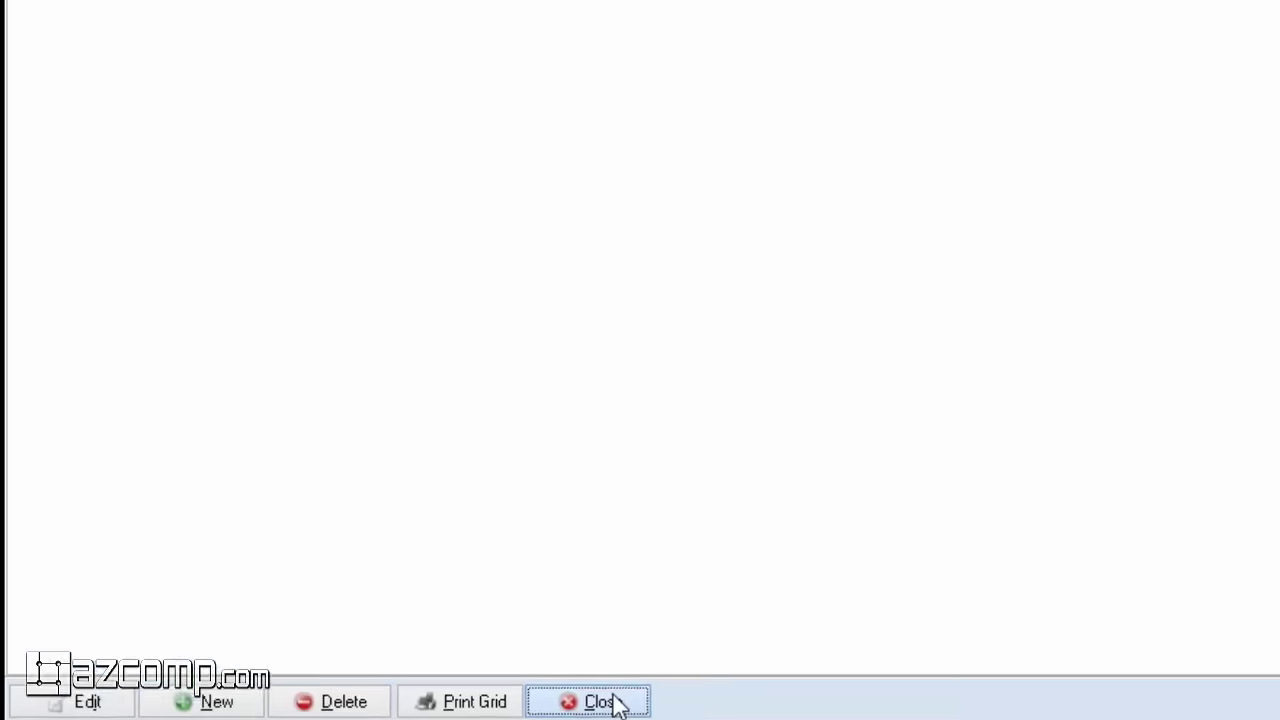
{"action": "left_click", "coordinate": [610, 560]}
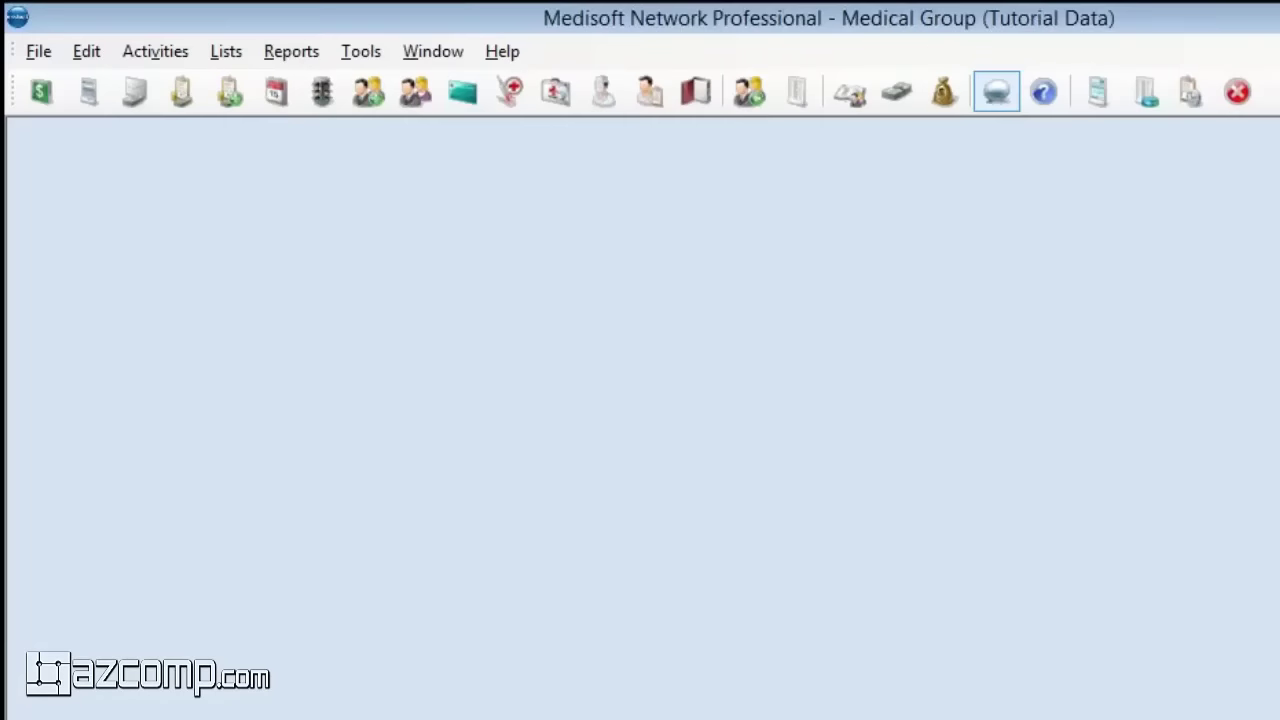
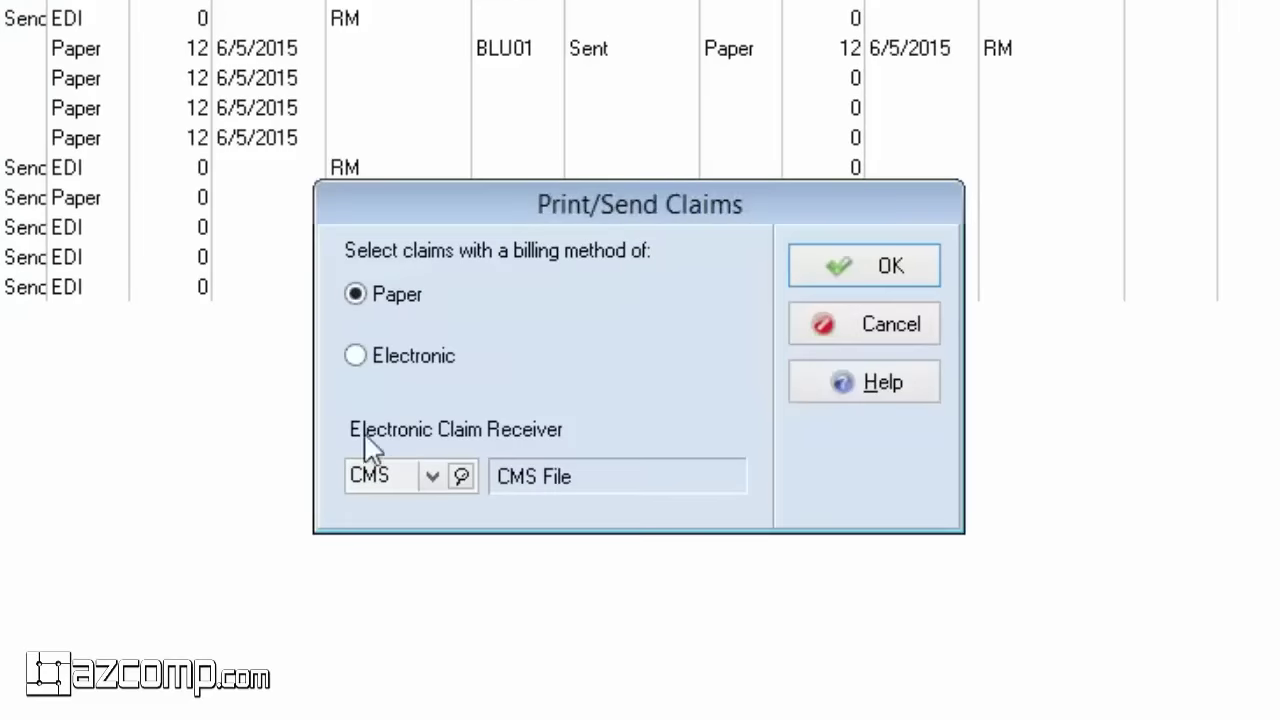
Start sending electronic claims with the CMS File receiver, then close the Medisoft CMS Text File window without creating a file
{"action": "left_click", "coordinate": [357, 355]}
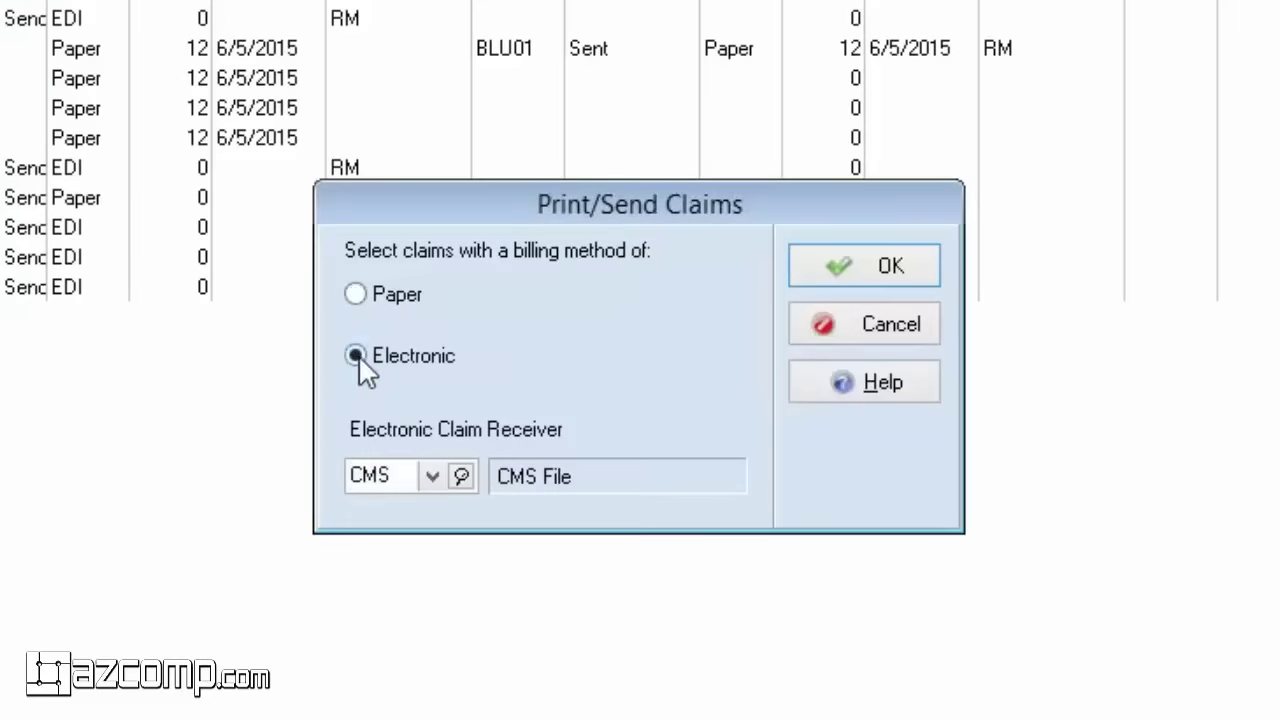
{"action": "left_click", "coordinate": [433, 478]}
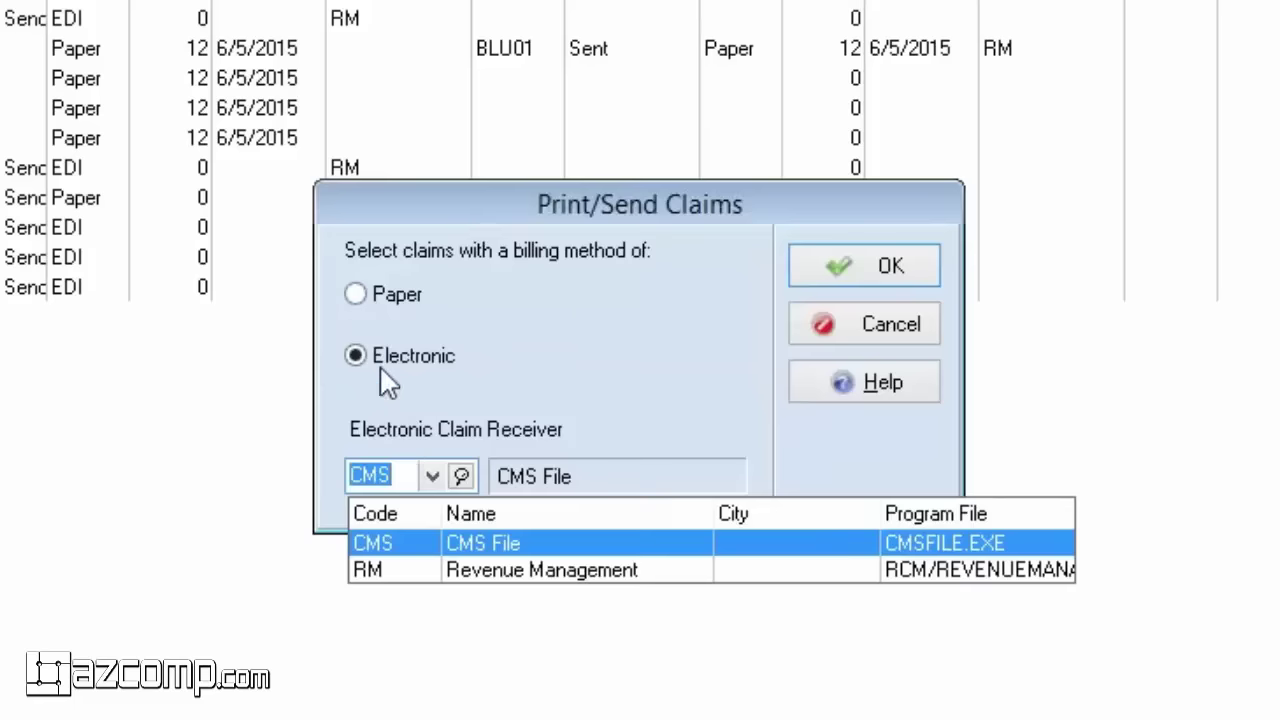
{"action": "left_click", "coordinate": [864, 274]}
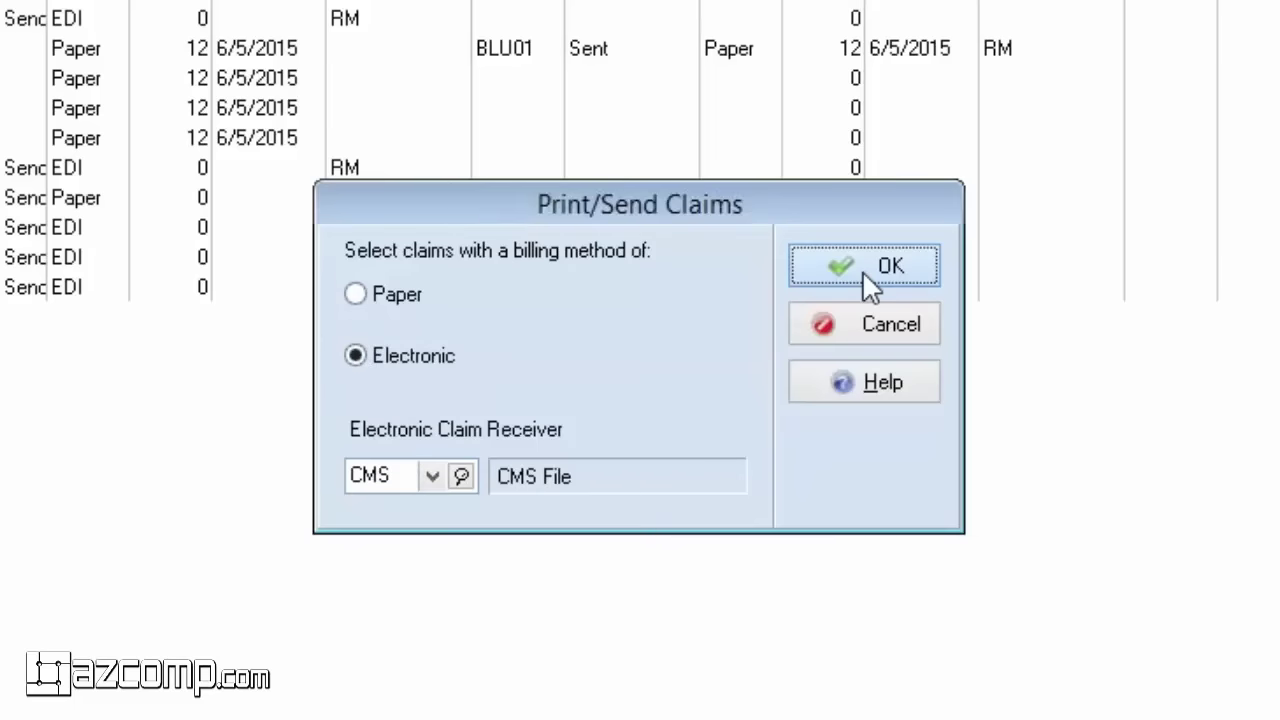
{"action": "left_click", "coordinate": [864, 270]}
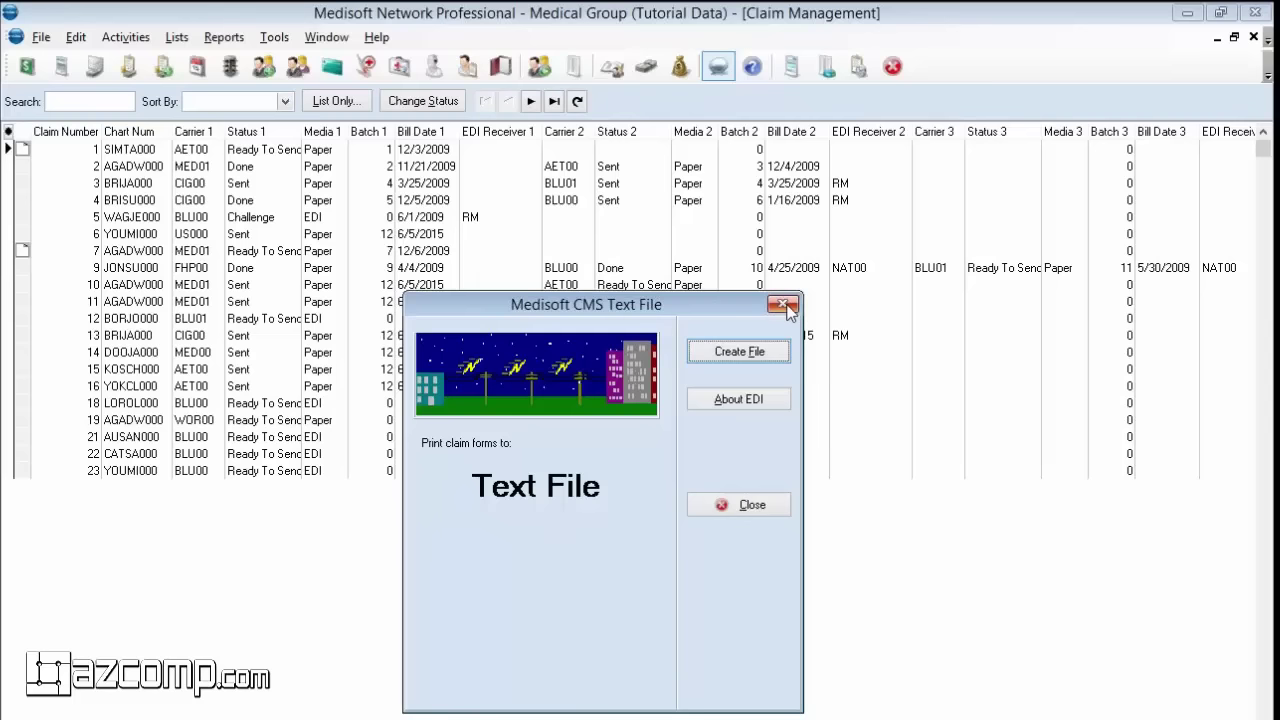
{"action": "left_click", "coordinate": [733, 509]}
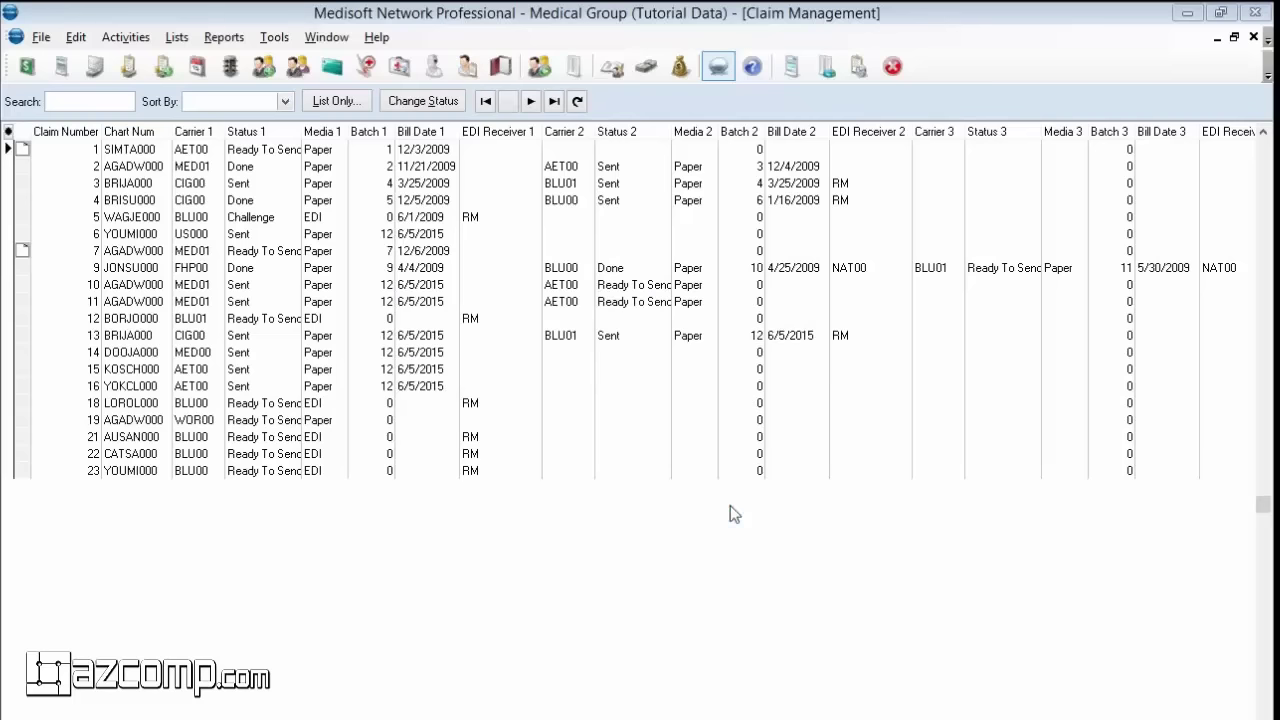
Switch to Revenue Management and open the Receivers configuration to show the communication session and transaction set settings
{"action": "left_click", "coordinate": [125, 37]}
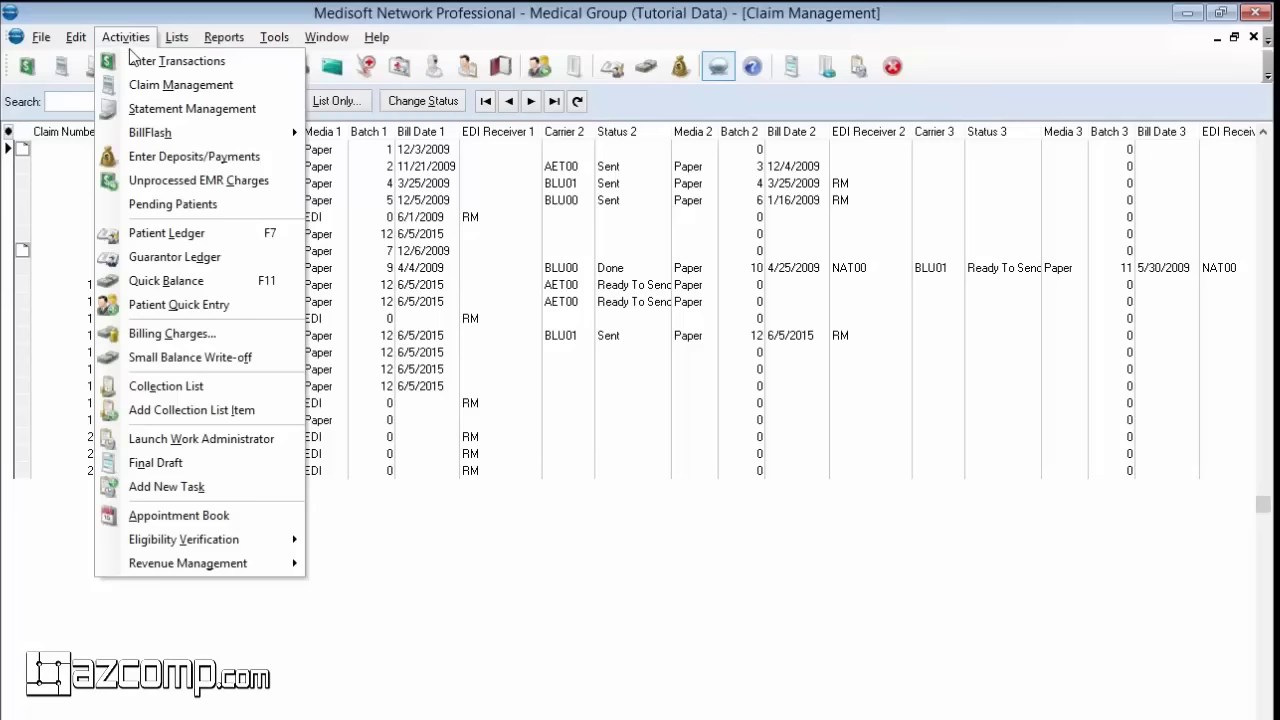
{"action": "mouse_move", "coordinate": [188, 569]}
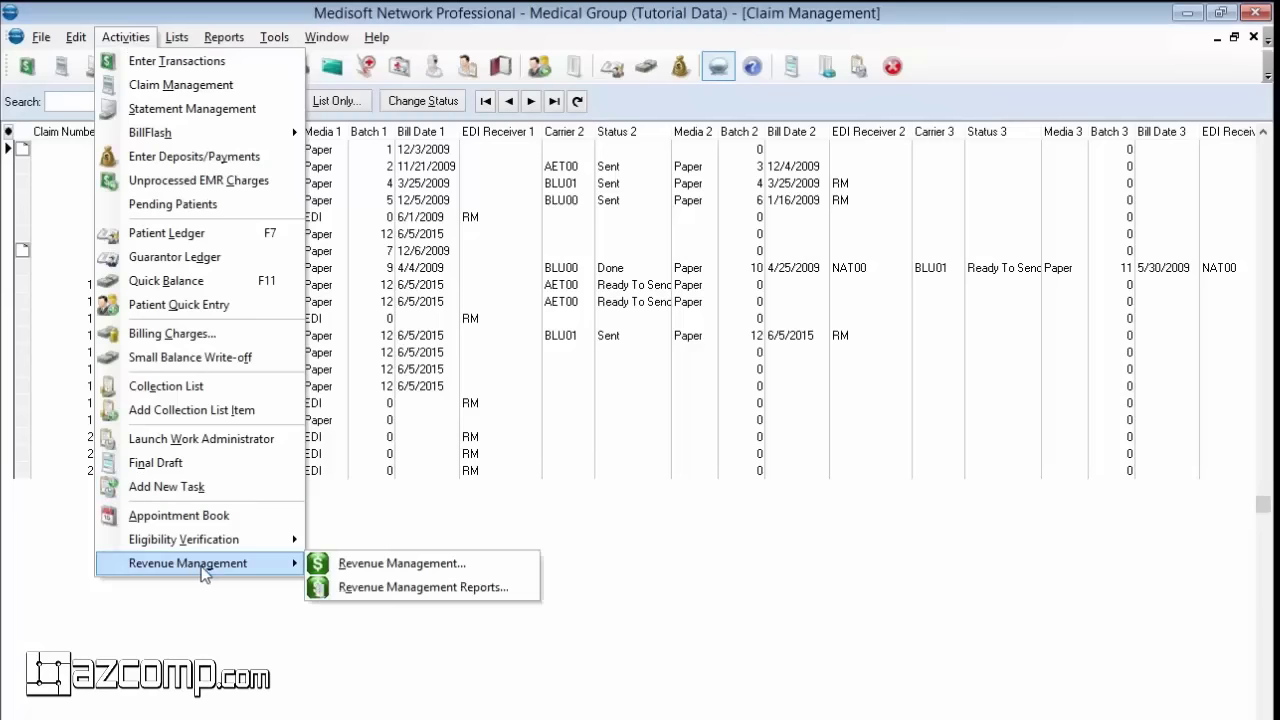
{"action": "left_click", "coordinate": [412, 573]}
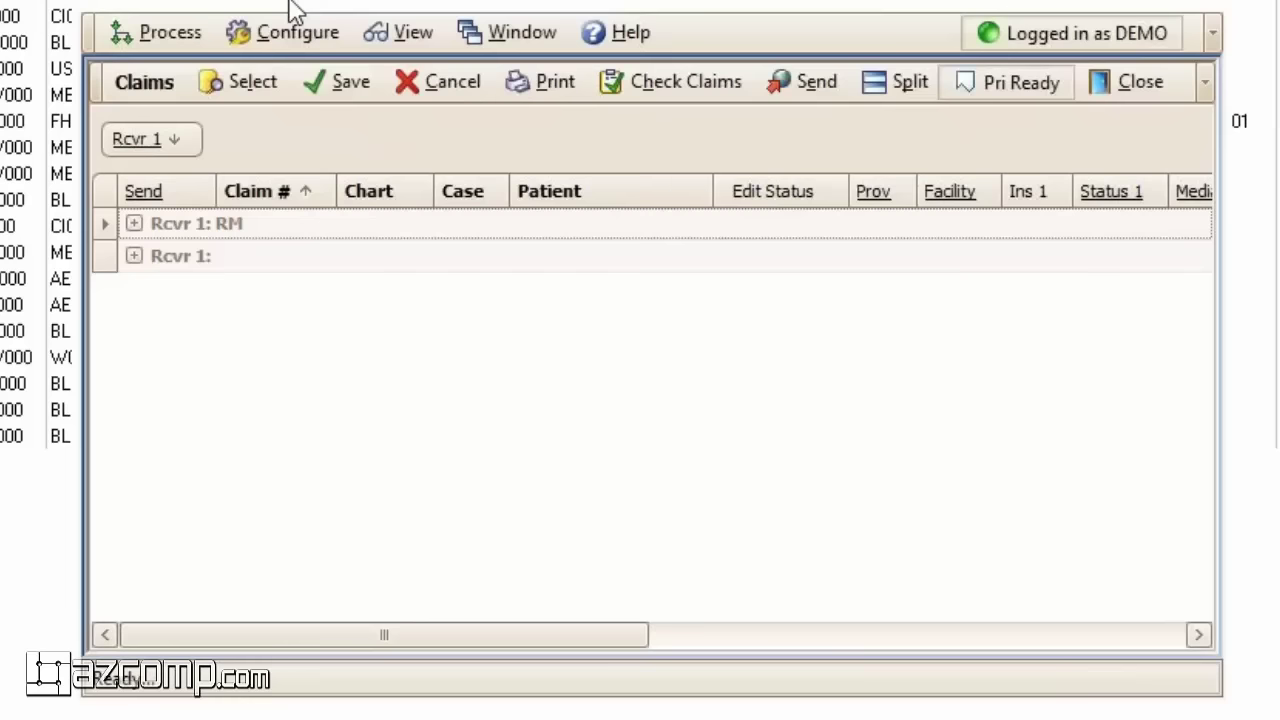
{"action": "left_click", "coordinate": [285, 40]}
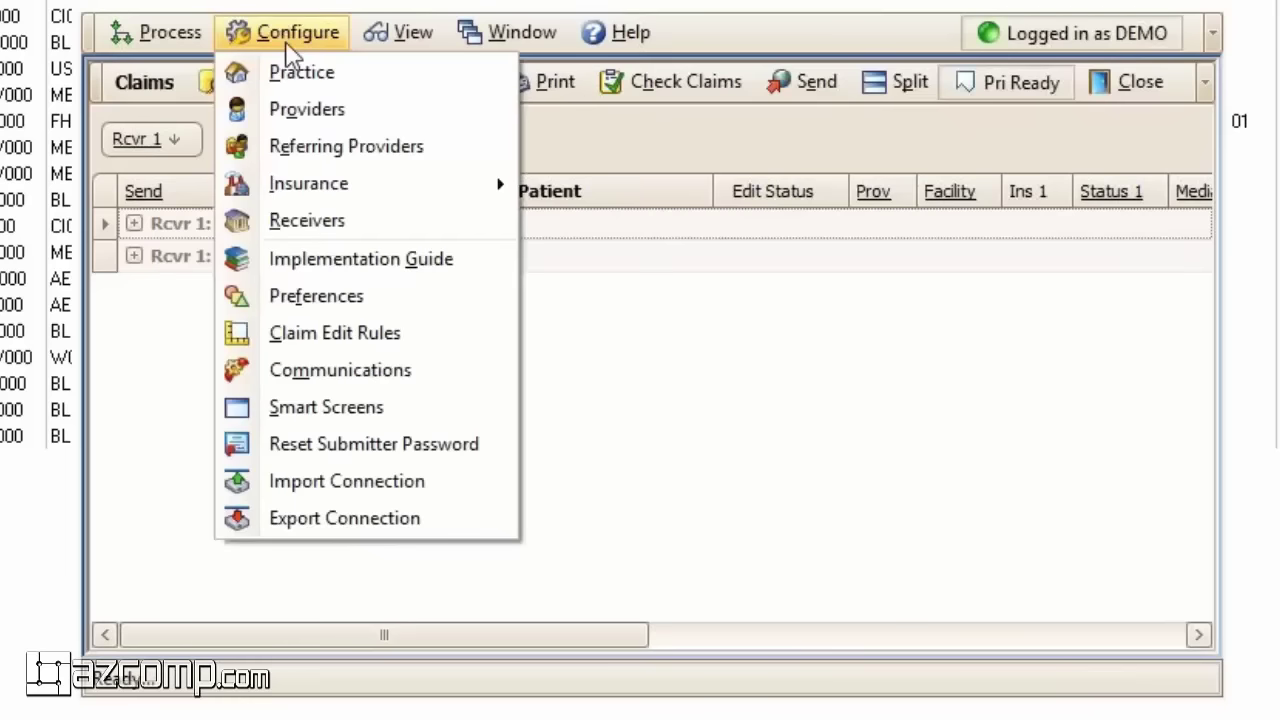
{"action": "left_click", "coordinate": [313, 220]}
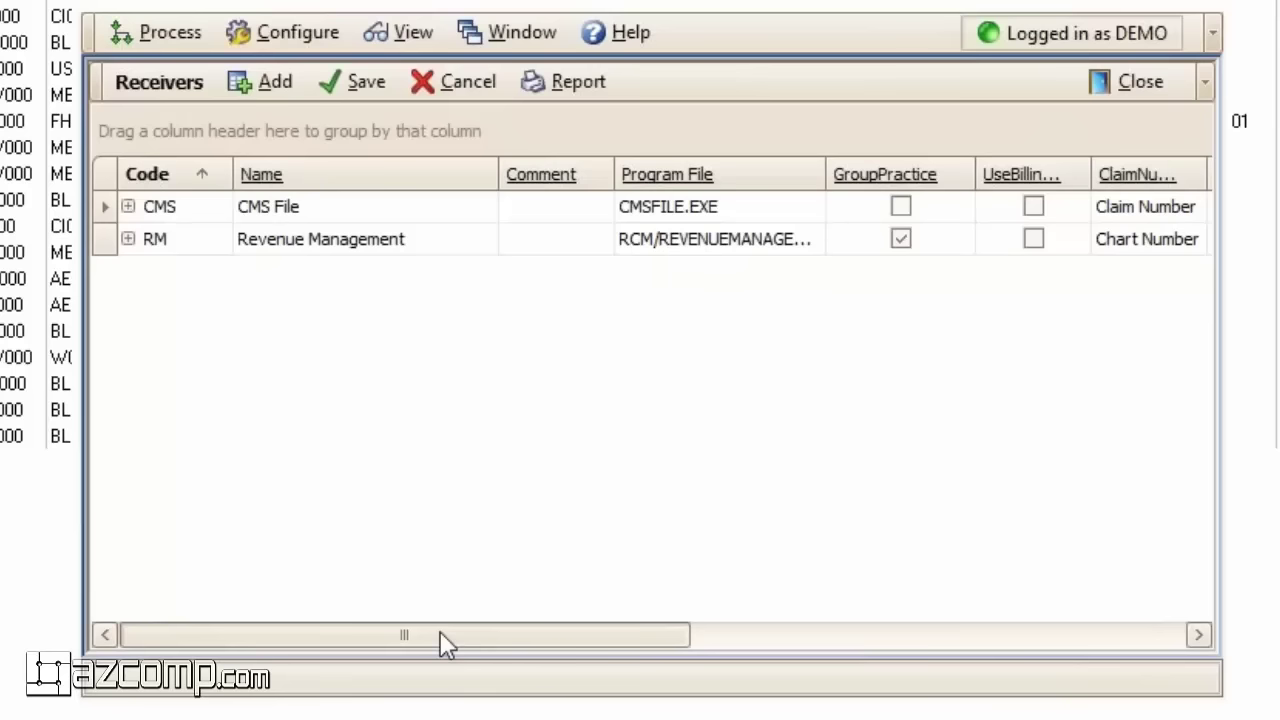
{"action": "left_click_drag", "start_coordinate": [440, 632], "coordinate": [1111, 632]}
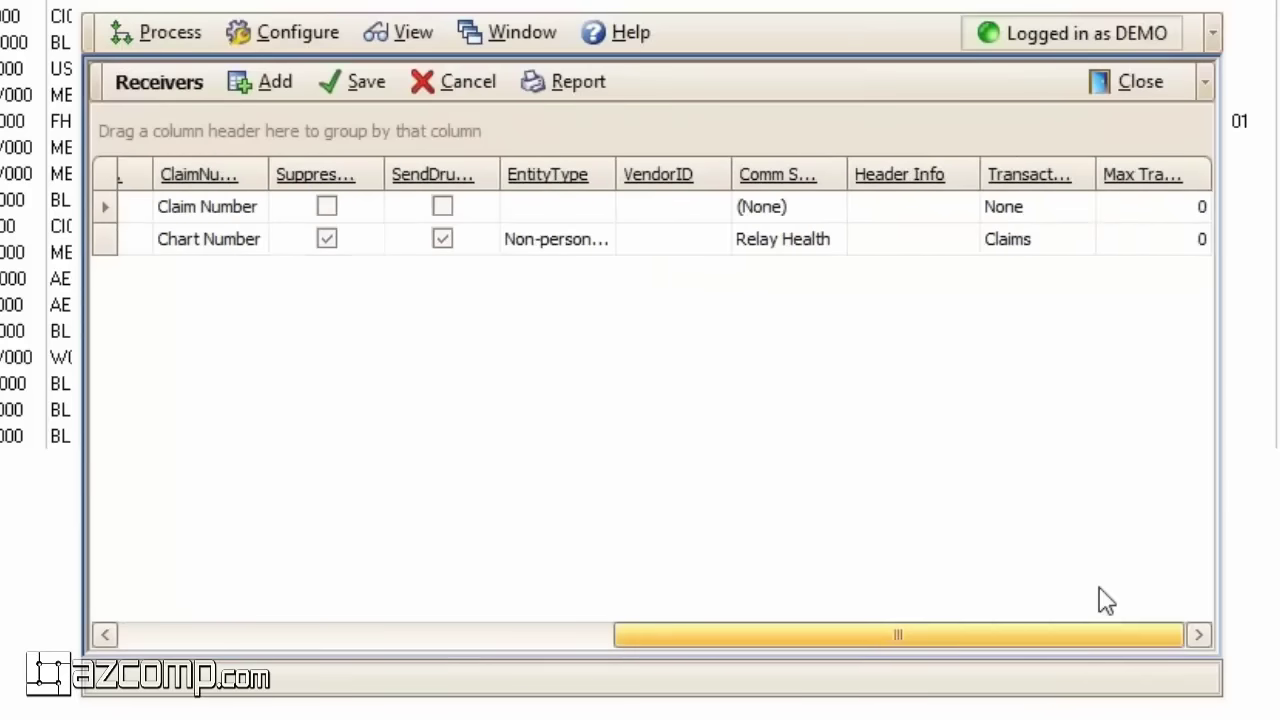
Enable Test Mode in the Claims transaction set of the RM receiver and save the receiver
{"action": "left_click", "coordinate": [832, 240]}
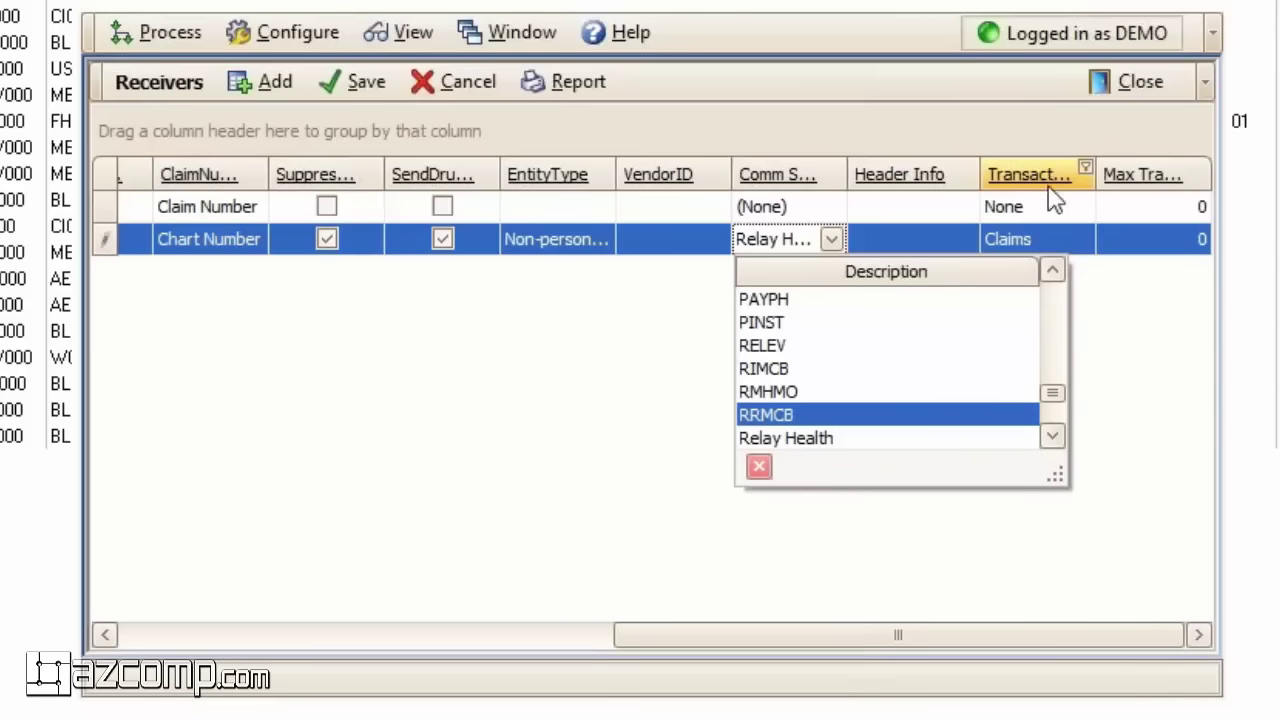
{"action": "left_click", "coordinate": [1078, 240]}
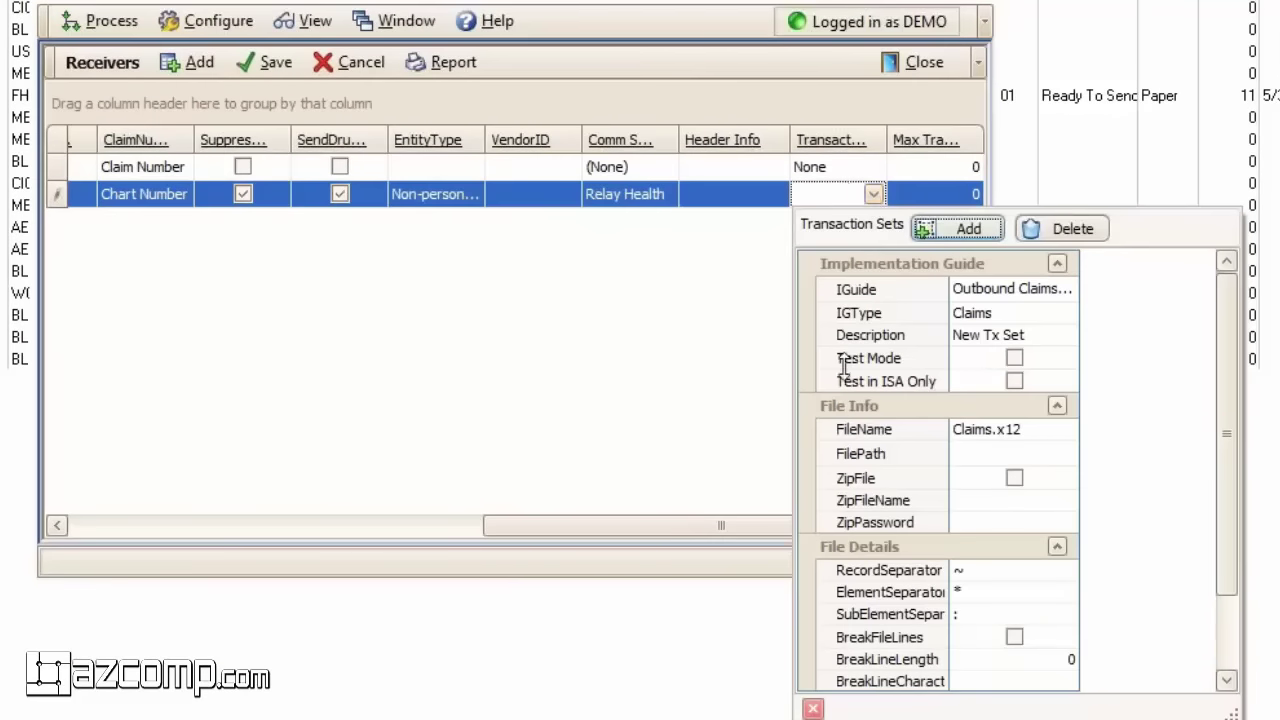
{"action": "left_click", "coordinate": [1013, 358]}
{"action": "left_click", "coordinate": [1014, 358]}
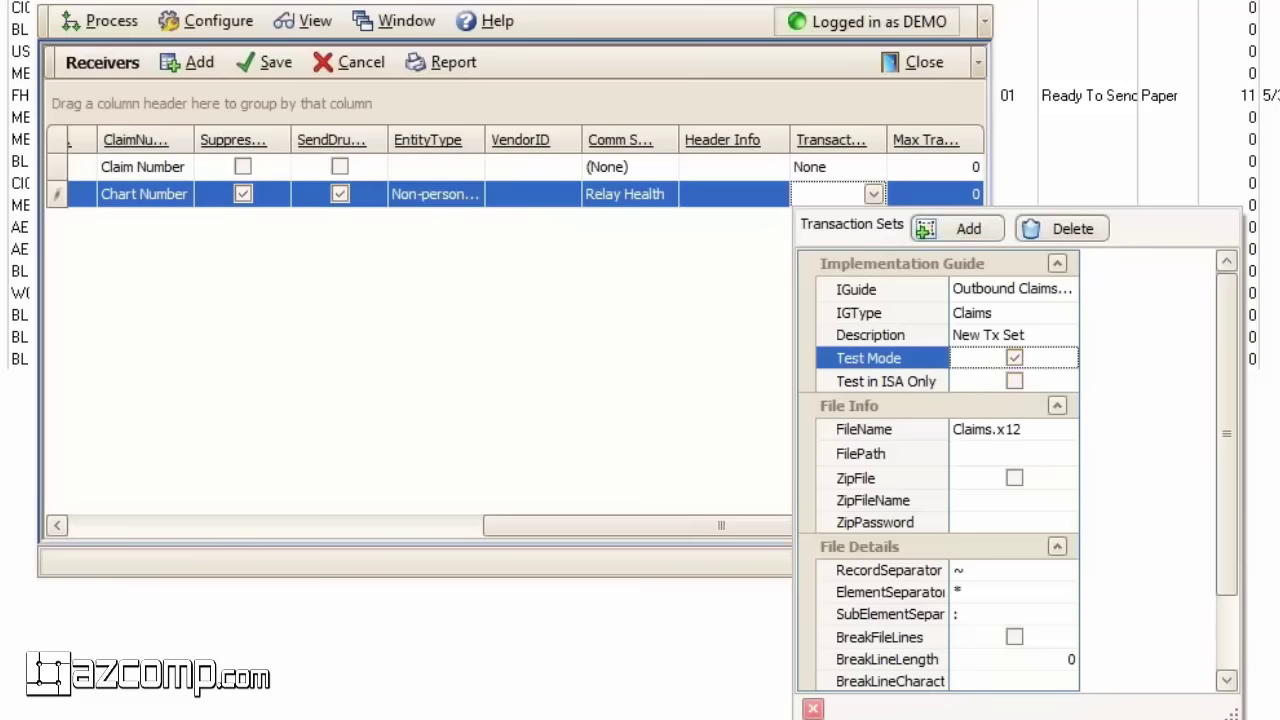
{"action": "left_click", "coordinate": [814, 708]}
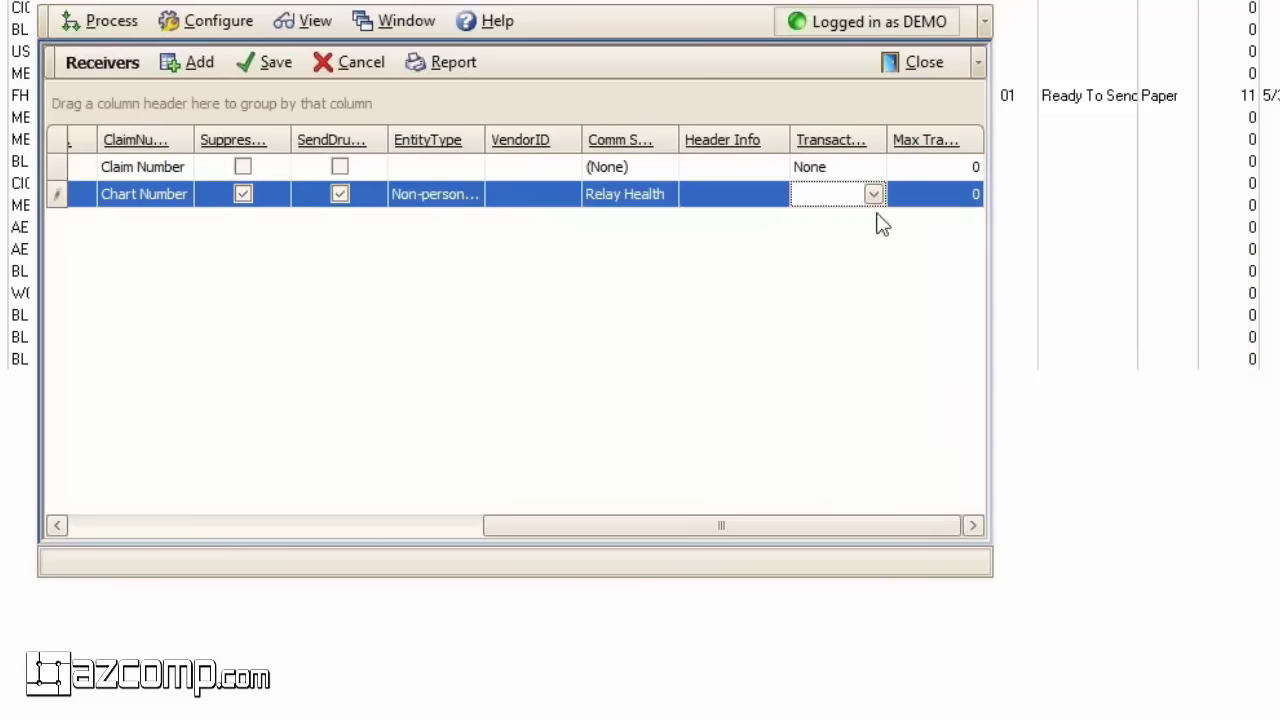
{"action": "left_click", "coordinate": [278, 62]}
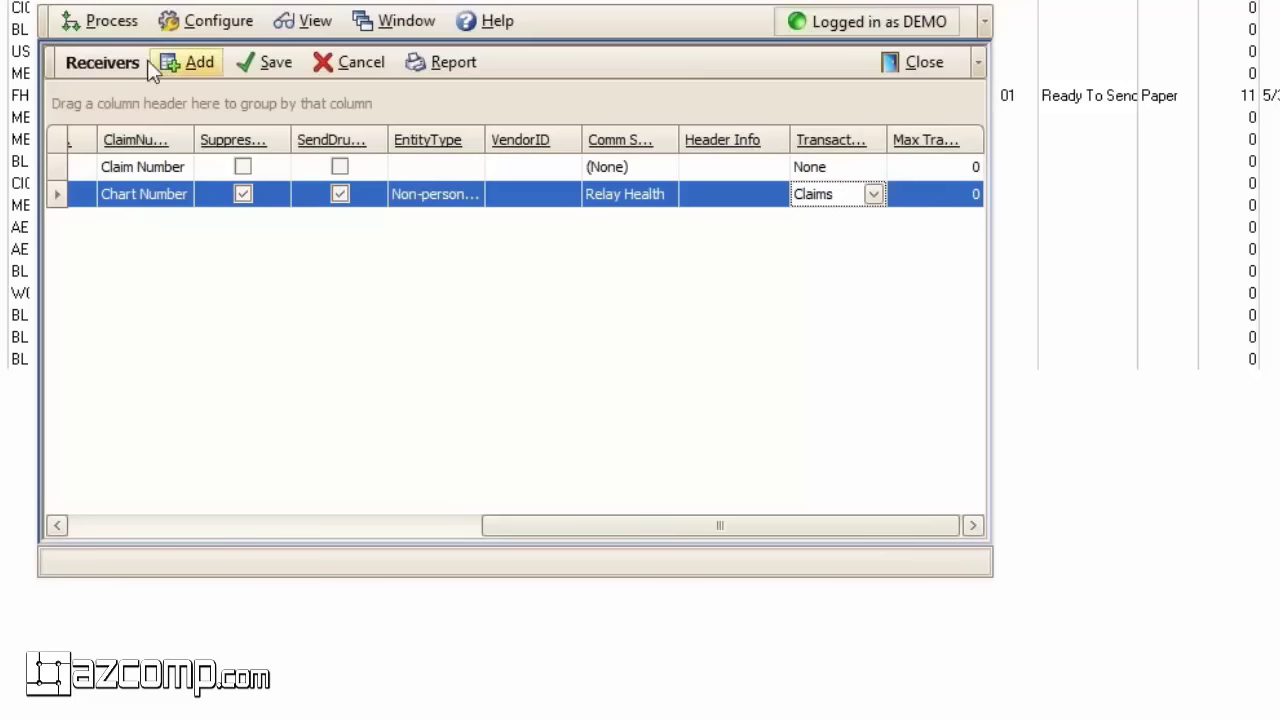
Turn off Test Mode in the RM receiver's Claims transaction set and close the transaction set settings
{"action": "left_click", "coordinate": [874, 196]}
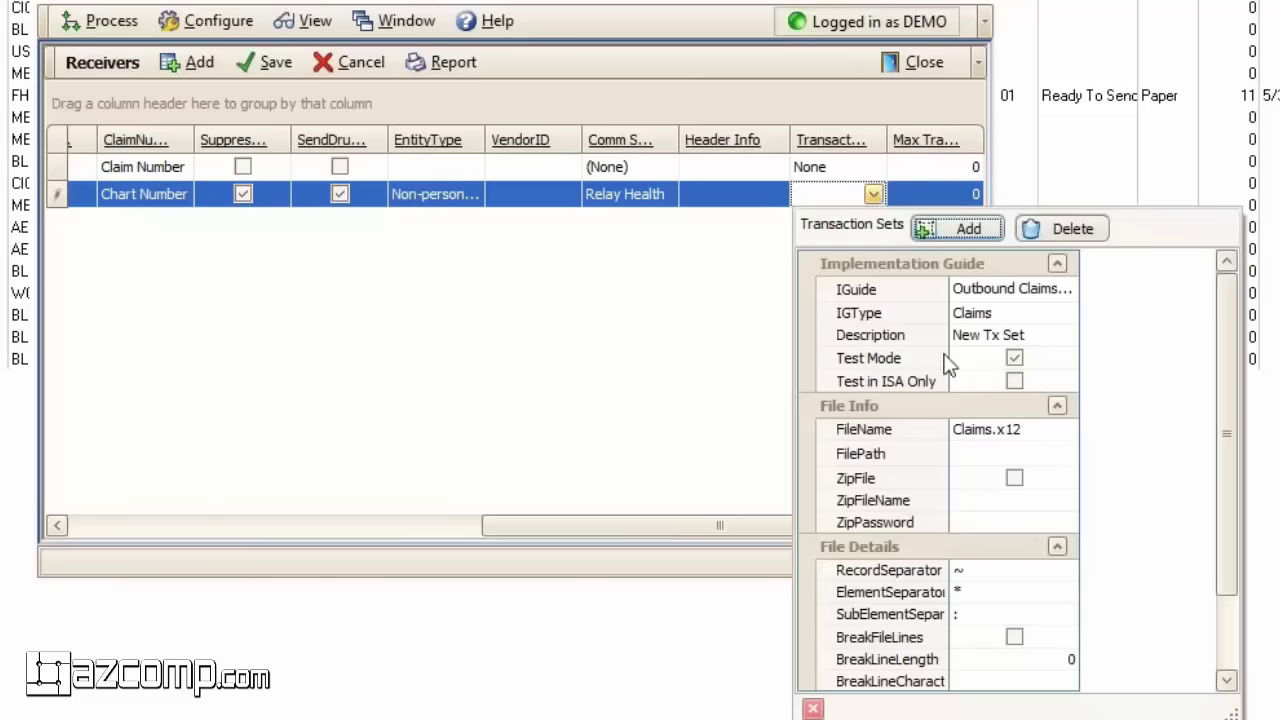
{"action": "left_click", "coordinate": [1014, 359]}
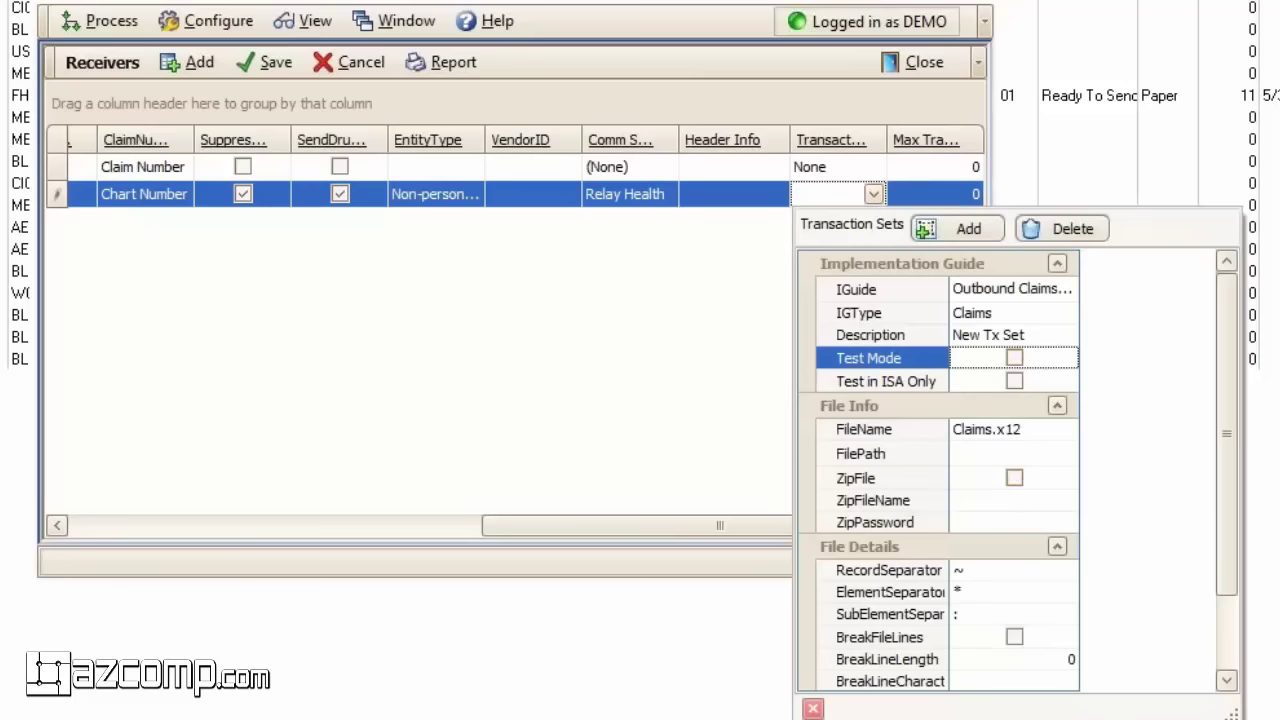
{"action": "left_click", "coordinate": [813, 709]}
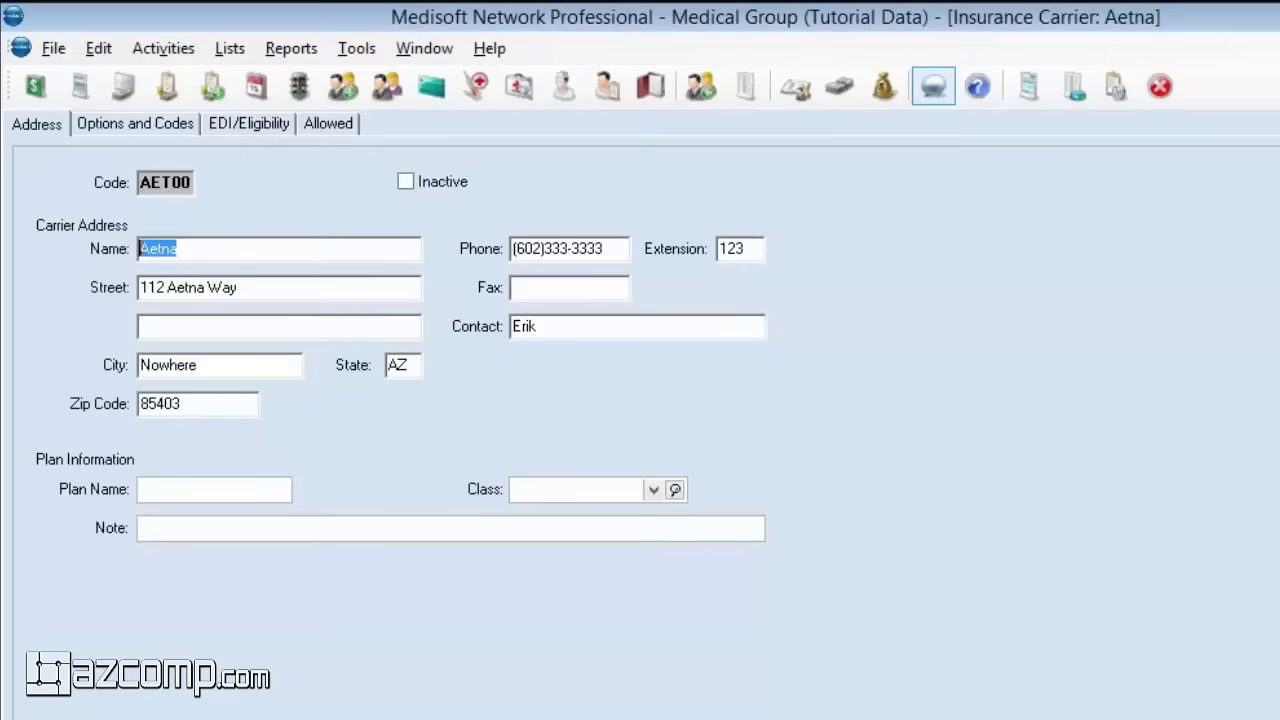
Check the Aetna carrier's diagnosis code set and ICD-10 effective date, then close the carrier, carrier list and Claim Management
{"action": "left_click", "coordinate": [128, 130]}
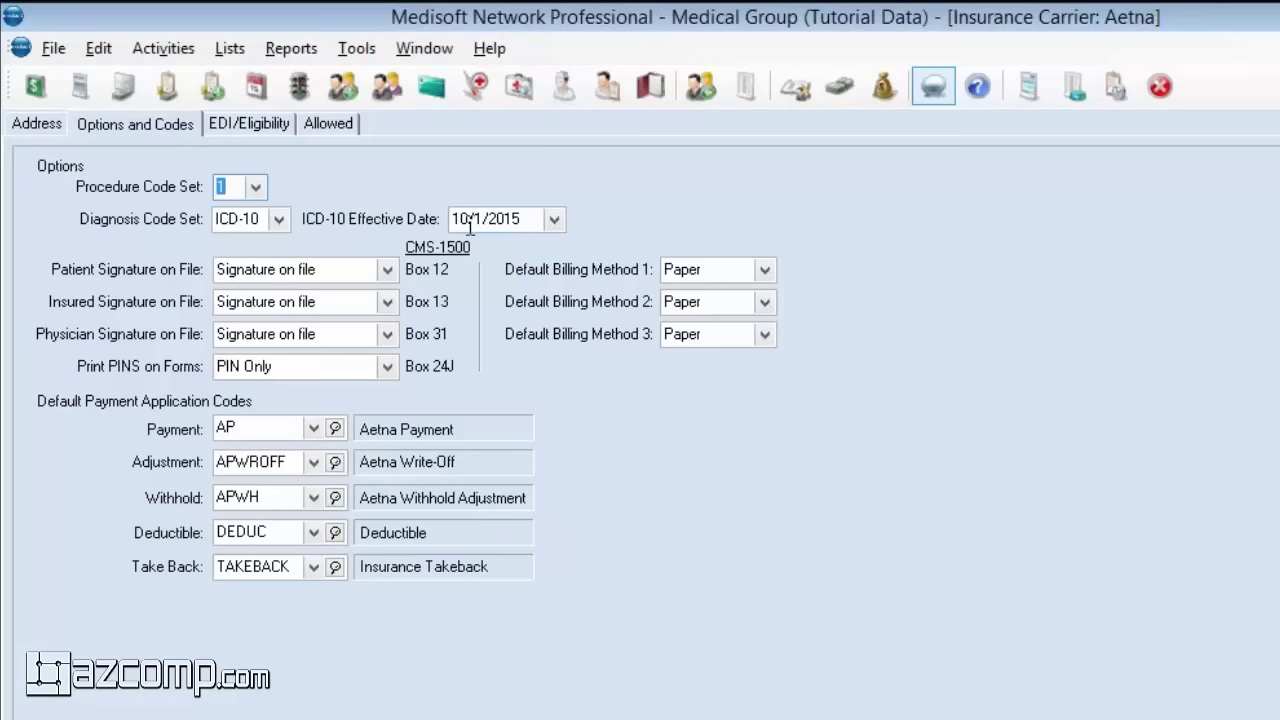
{"action": "mouse_move", "coordinate": [469, 228]}
{"action": "key", "text": "Escape"}
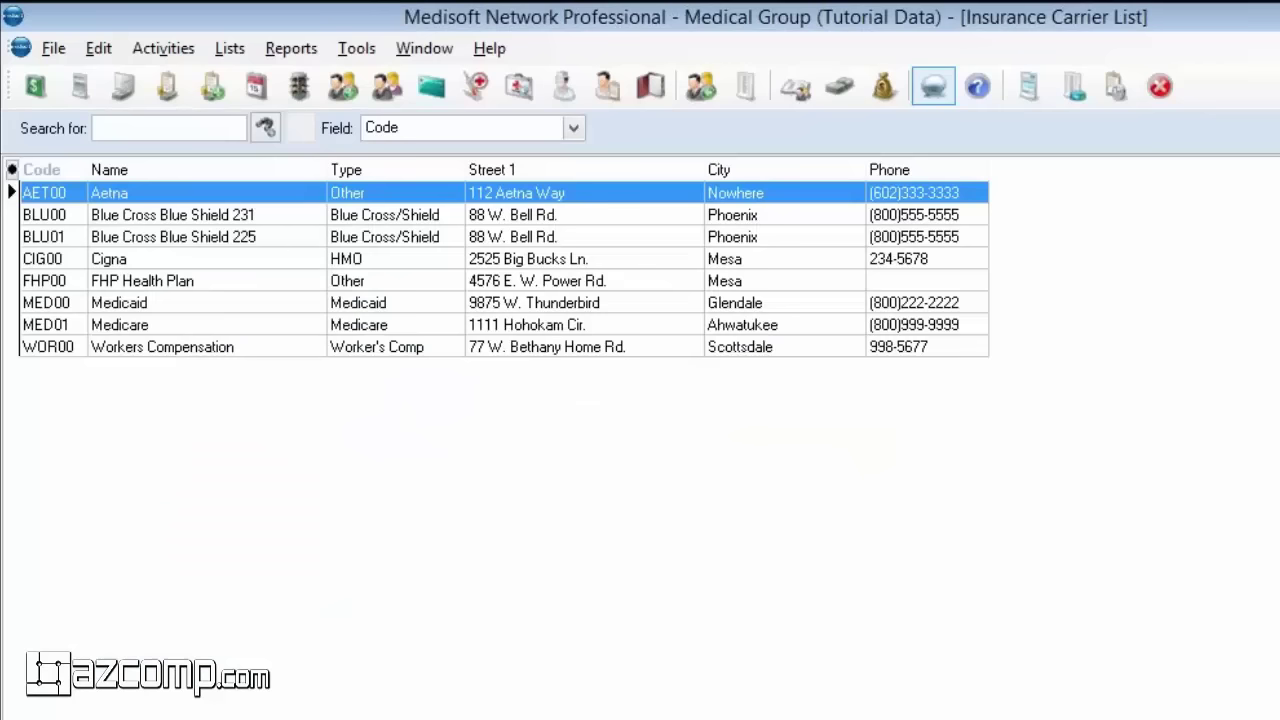
{"action": "key", "text": "Escape"}
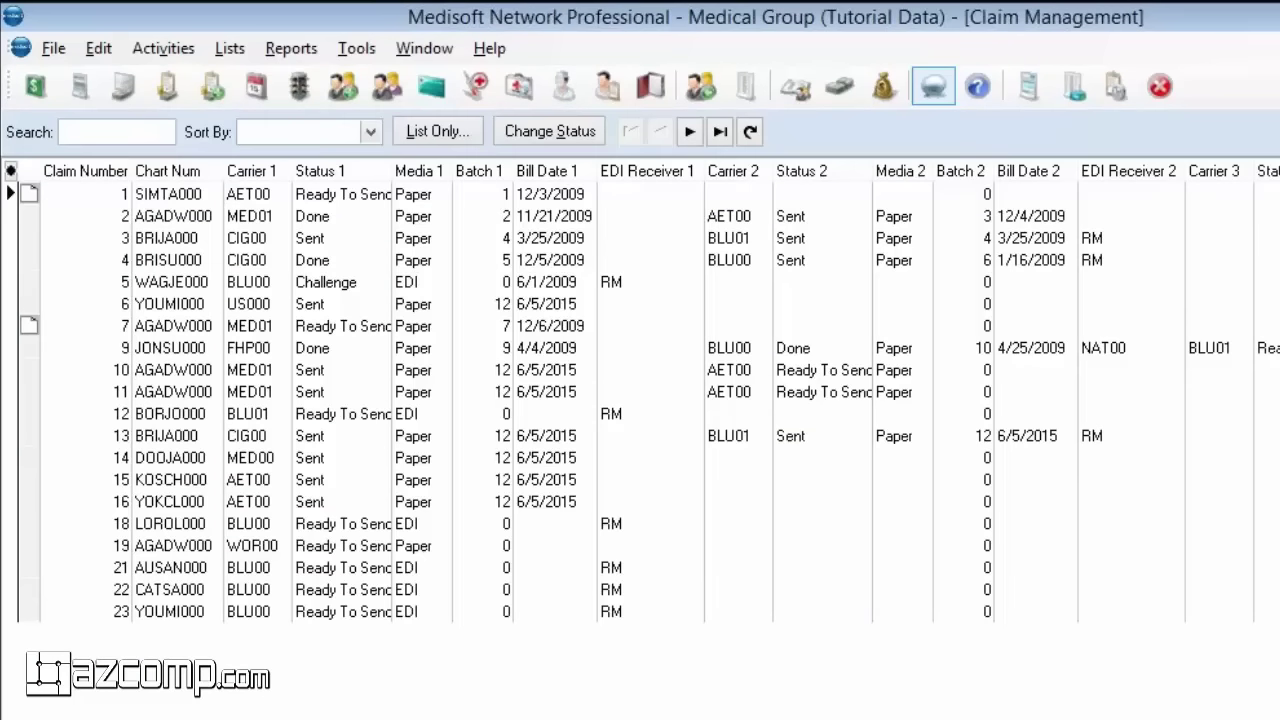
{"action": "key", "text": "Escape"}
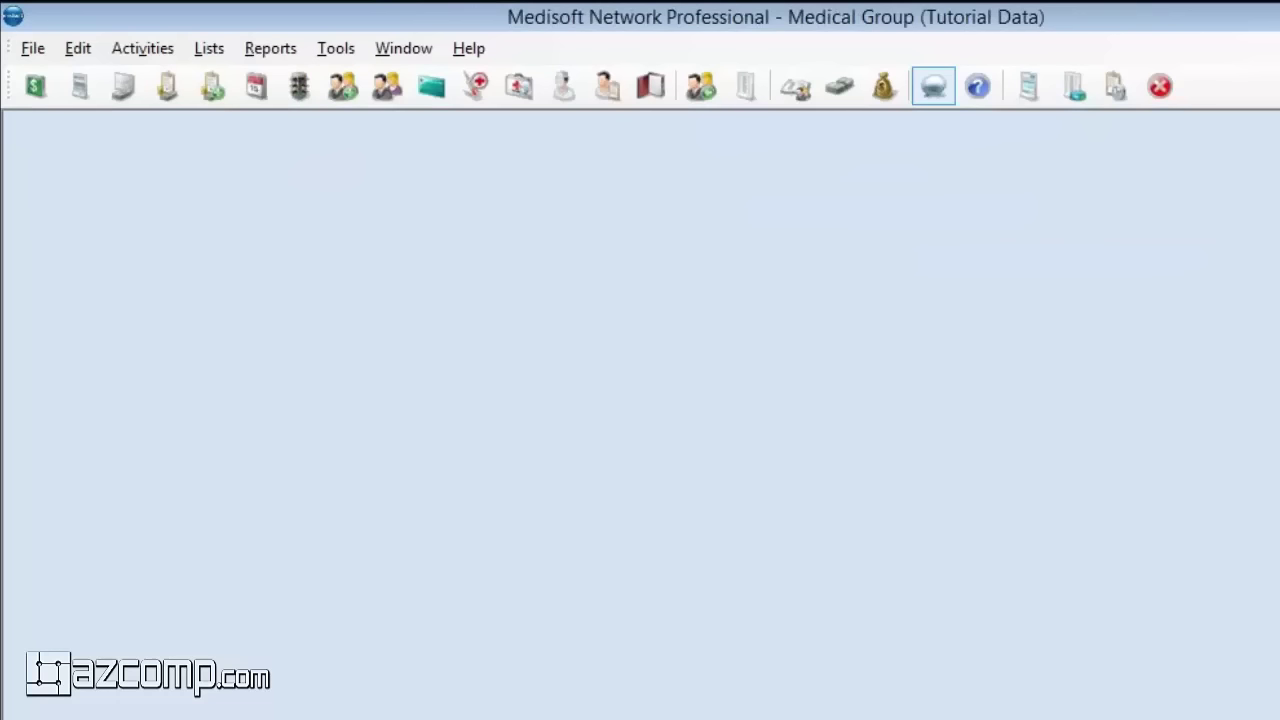
Open Transaction Entry, load the first patient in the chart list, and select the BCBS case (27)
{"action": "left_click", "coordinate": [33, 88]}
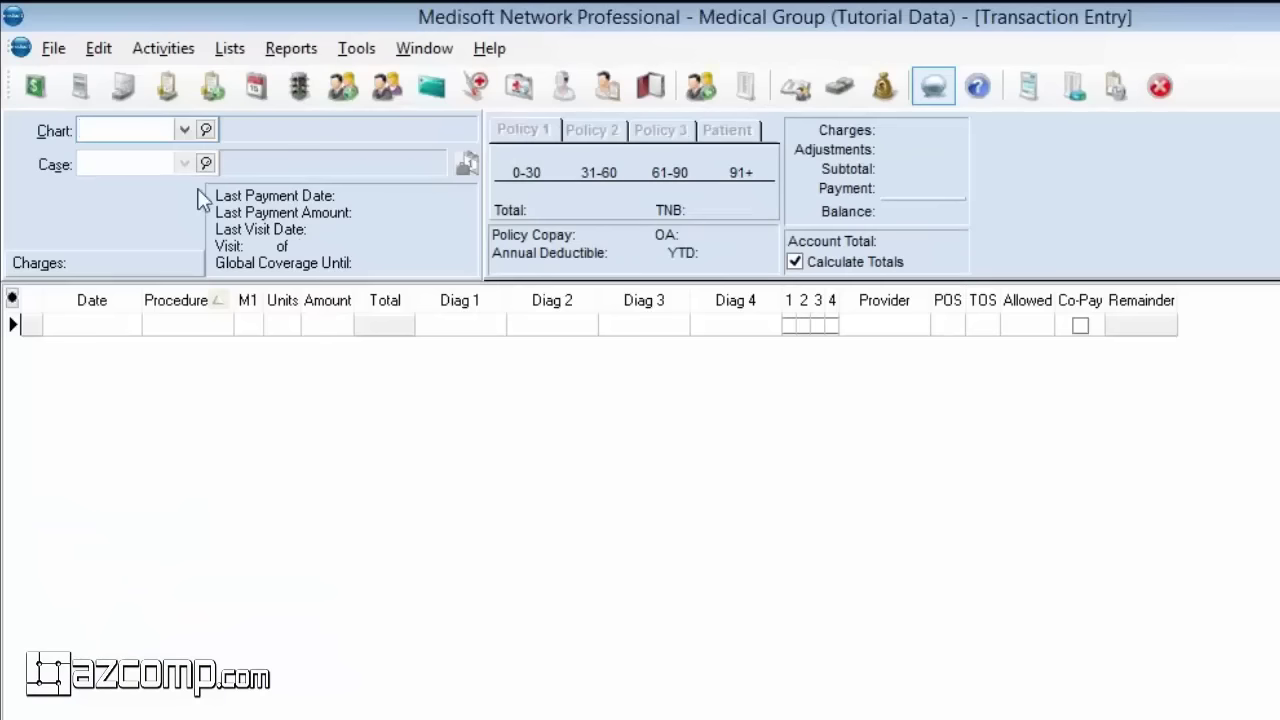
{"action": "left_click", "coordinate": [183, 133]}
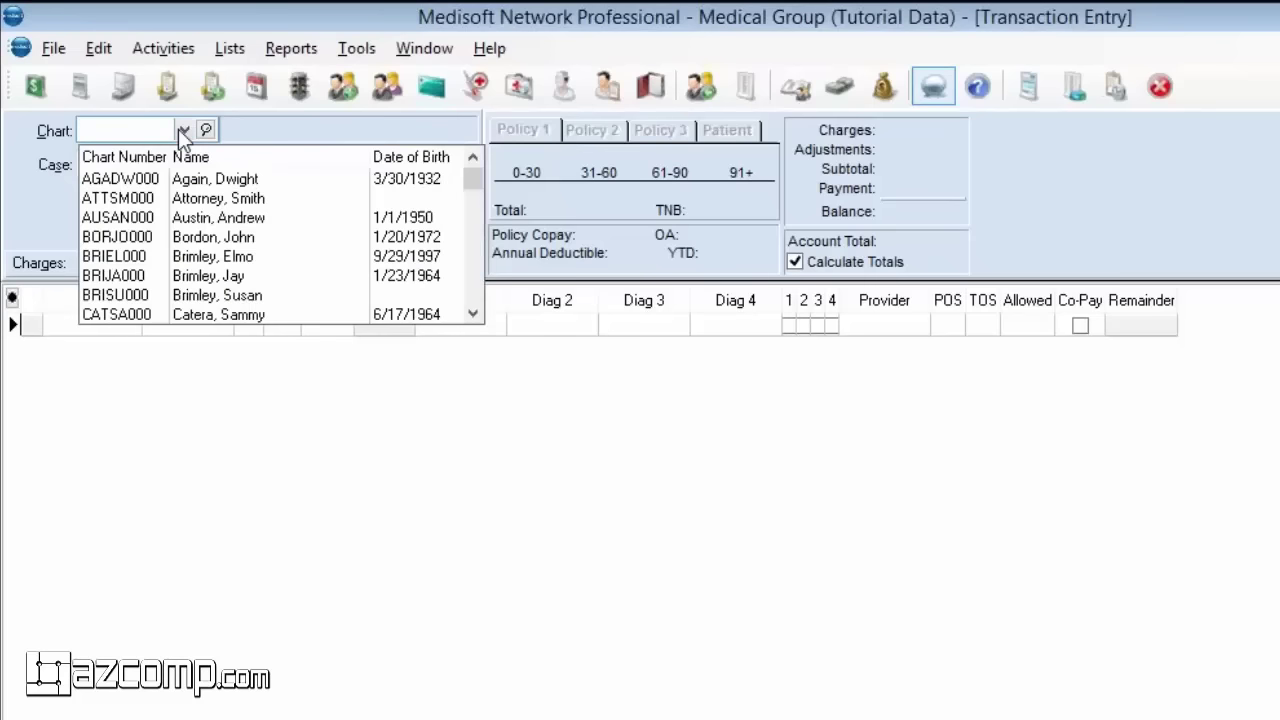
{"action": "left_click", "coordinate": [190, 178]}
{"action": "left_click", "coordinate": [122, 163]}
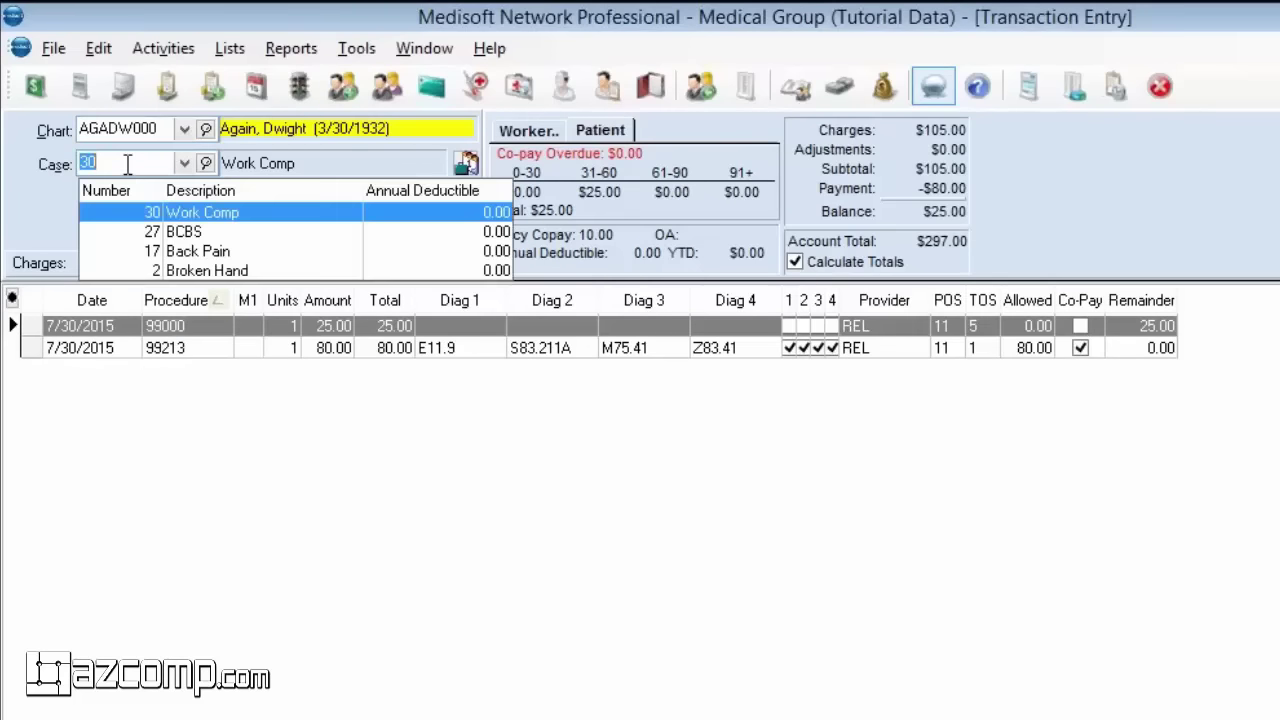
{"action": "key", "text": "Return"}
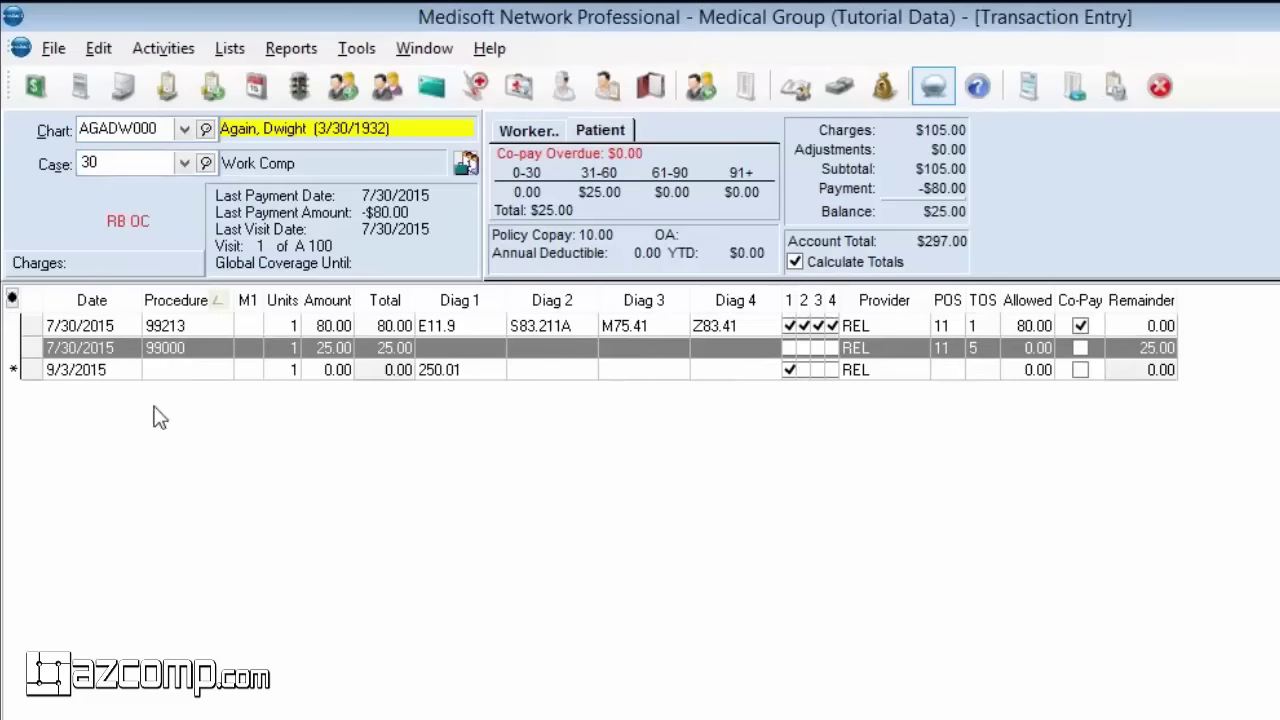
{"action": "left_click", "coordinate": [184, 163]}
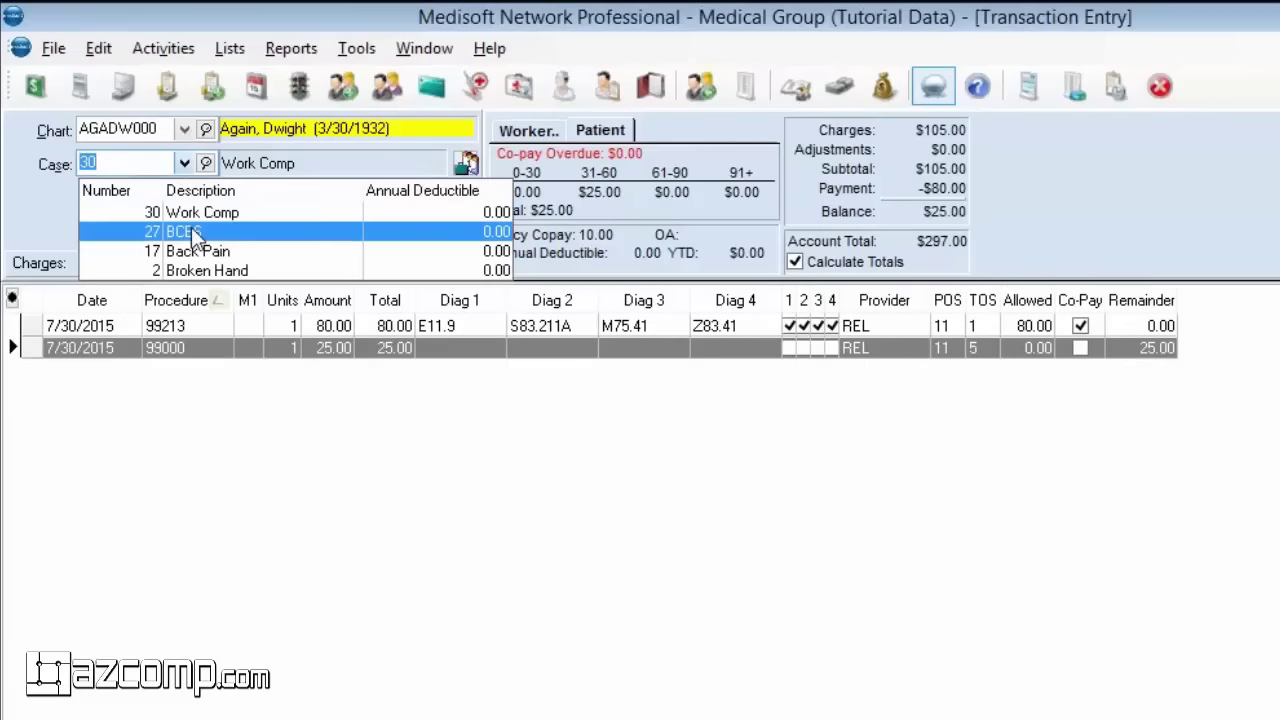
{"action": "left_click", "coordinate": [195, 233]}
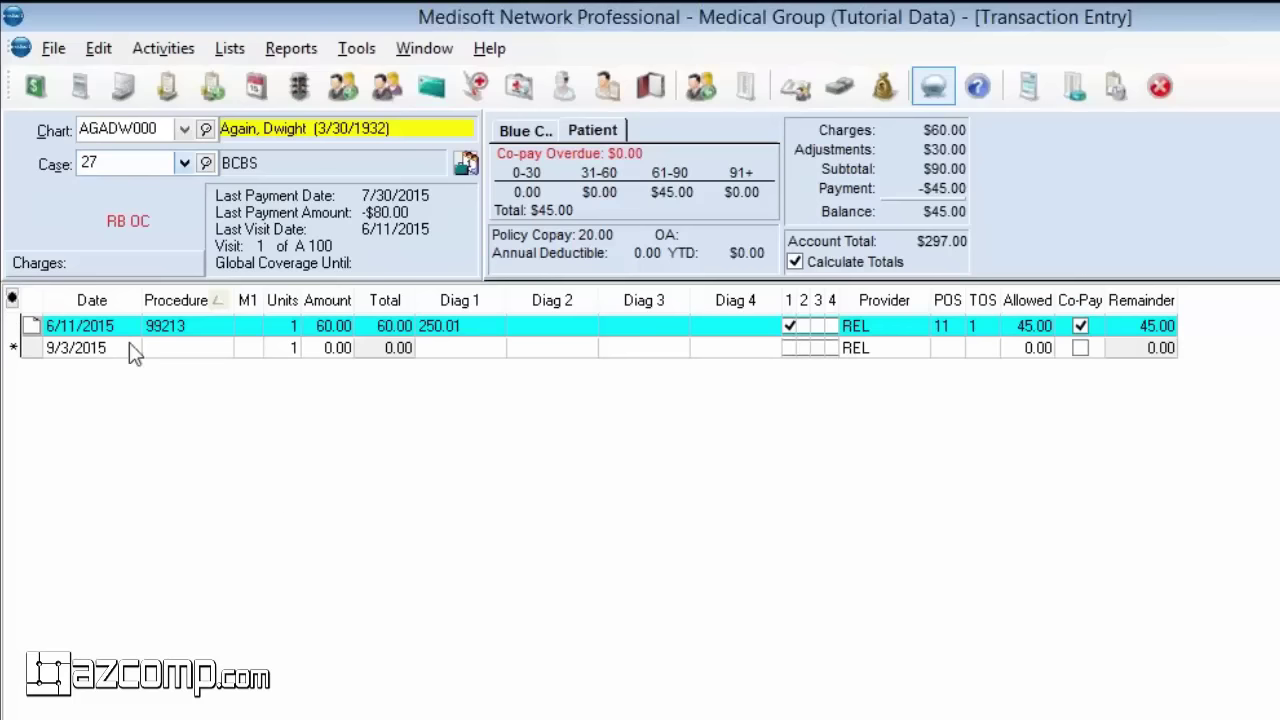
Enter procedure code 99211 on the new 9/3/2015 charge line
{"action": "left_click", "coordinate": [157, 349]}
{"action": "type", "text": "99211"}
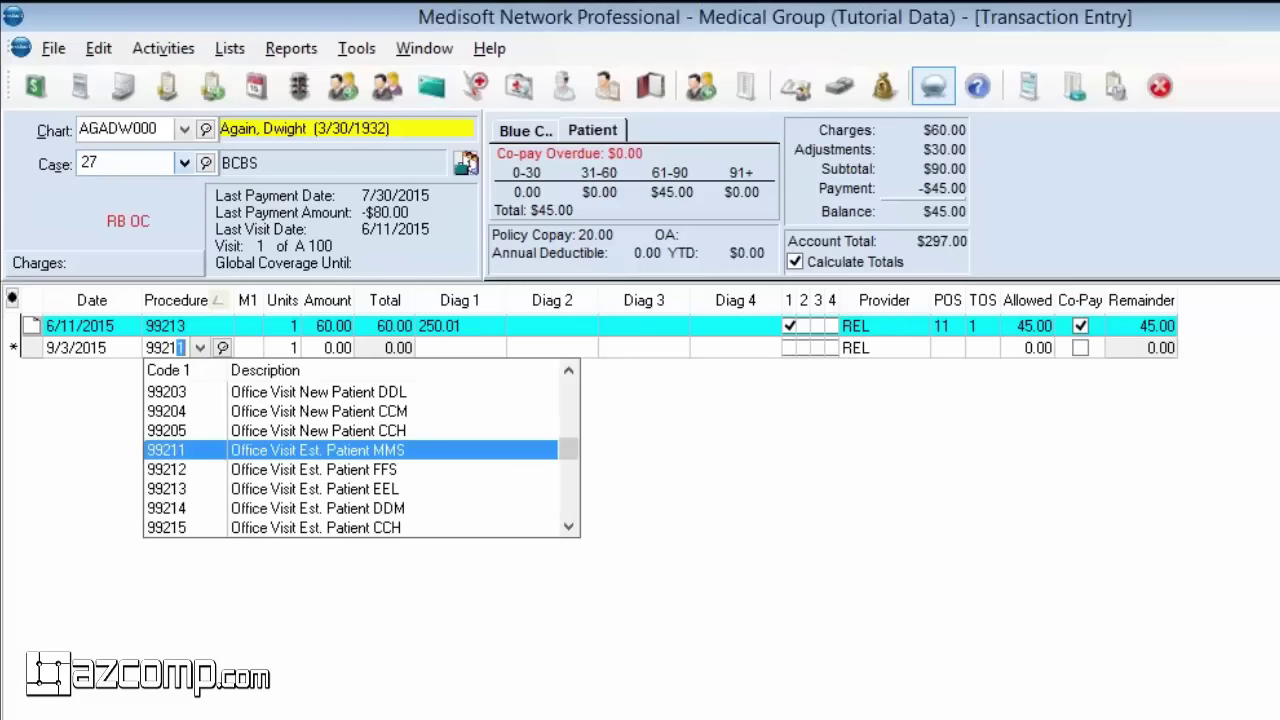
{"action": "key", "text": "Tab"}
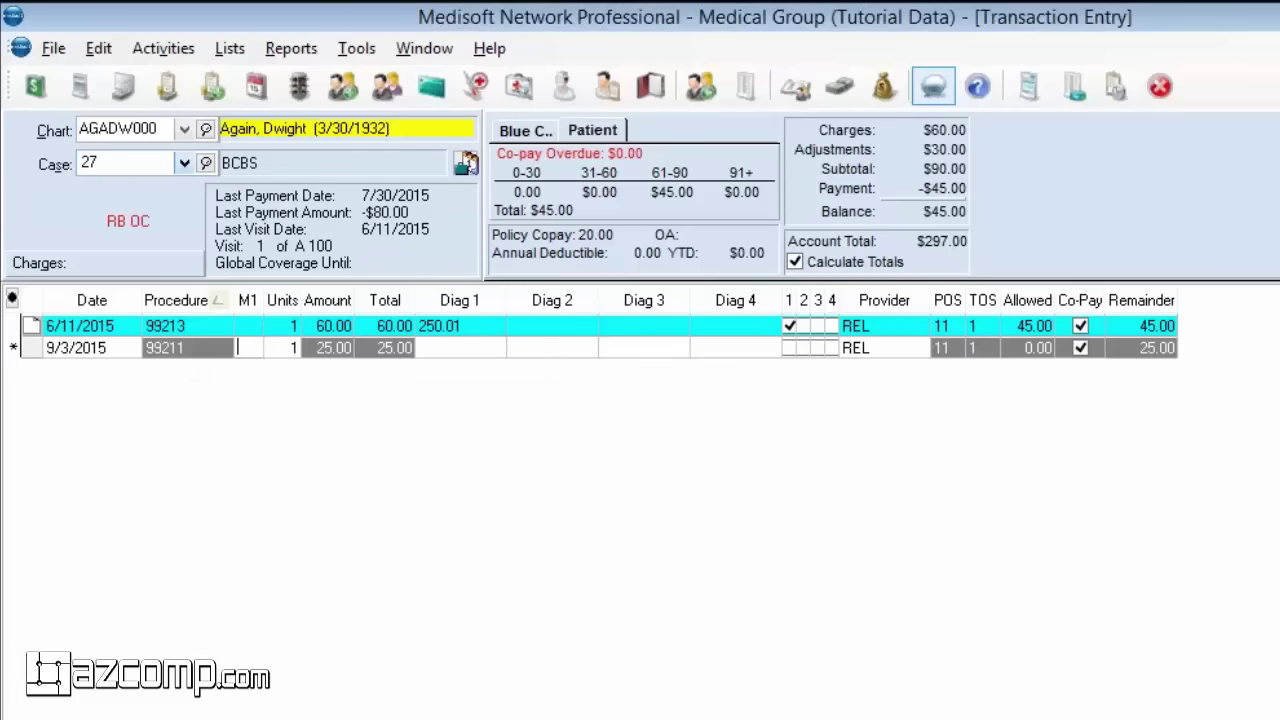
Look up the ICD-9 diagnosis codes and assign 034.0 Strep Throat as Diag 1 of the 99211 charge
{"action": "left_click", "coordinate": [440, 349]}
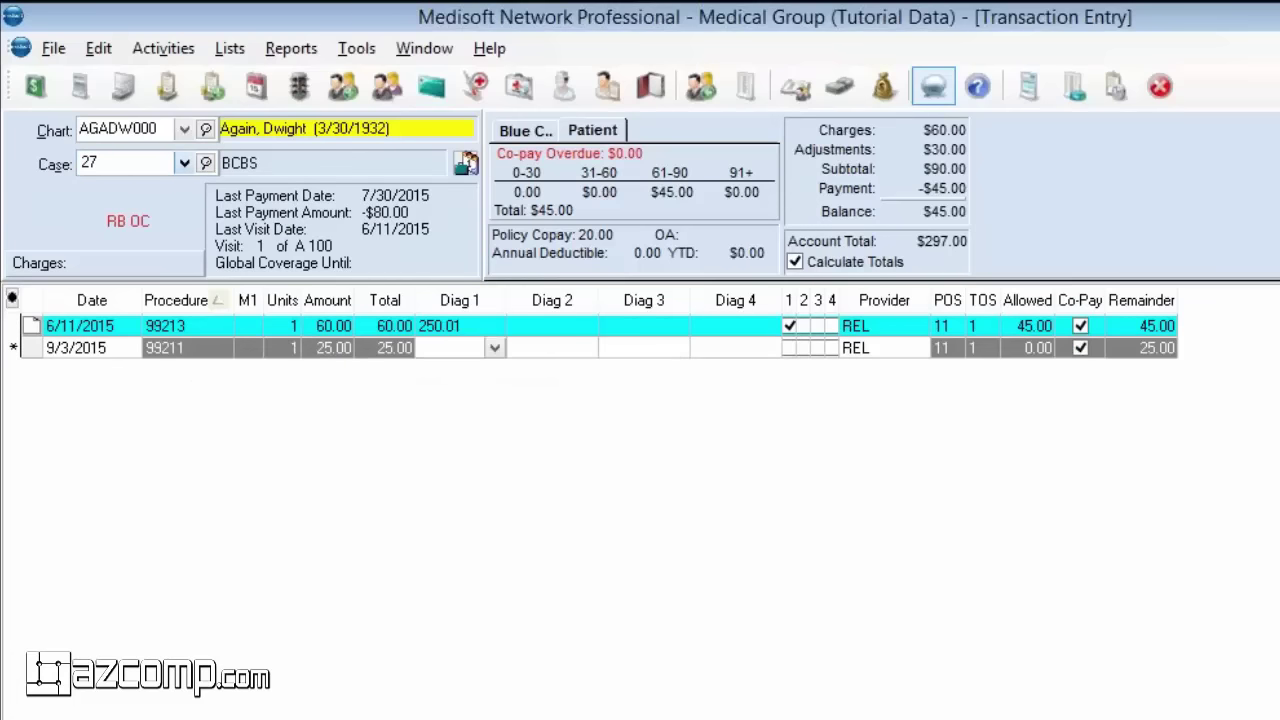
{"action": "left_click", "coordinate": [493, 350]}
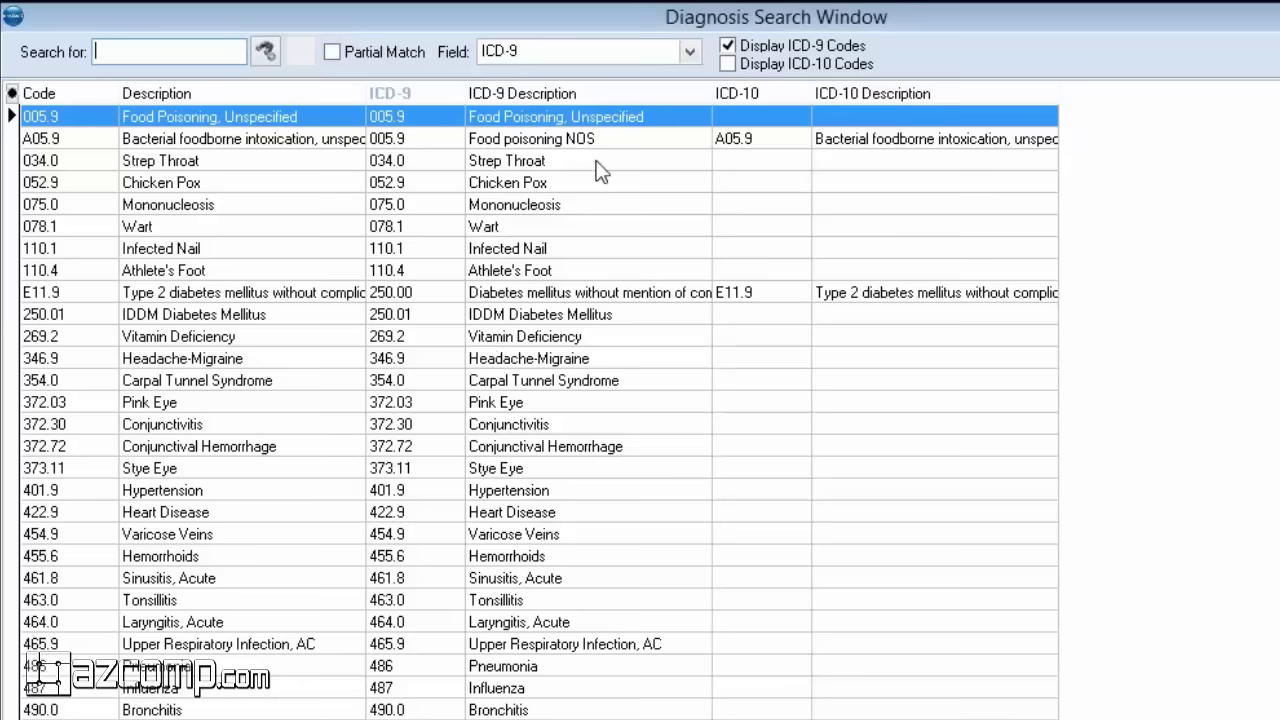
{"action": "left_click", "coordinate": [193, 163]}
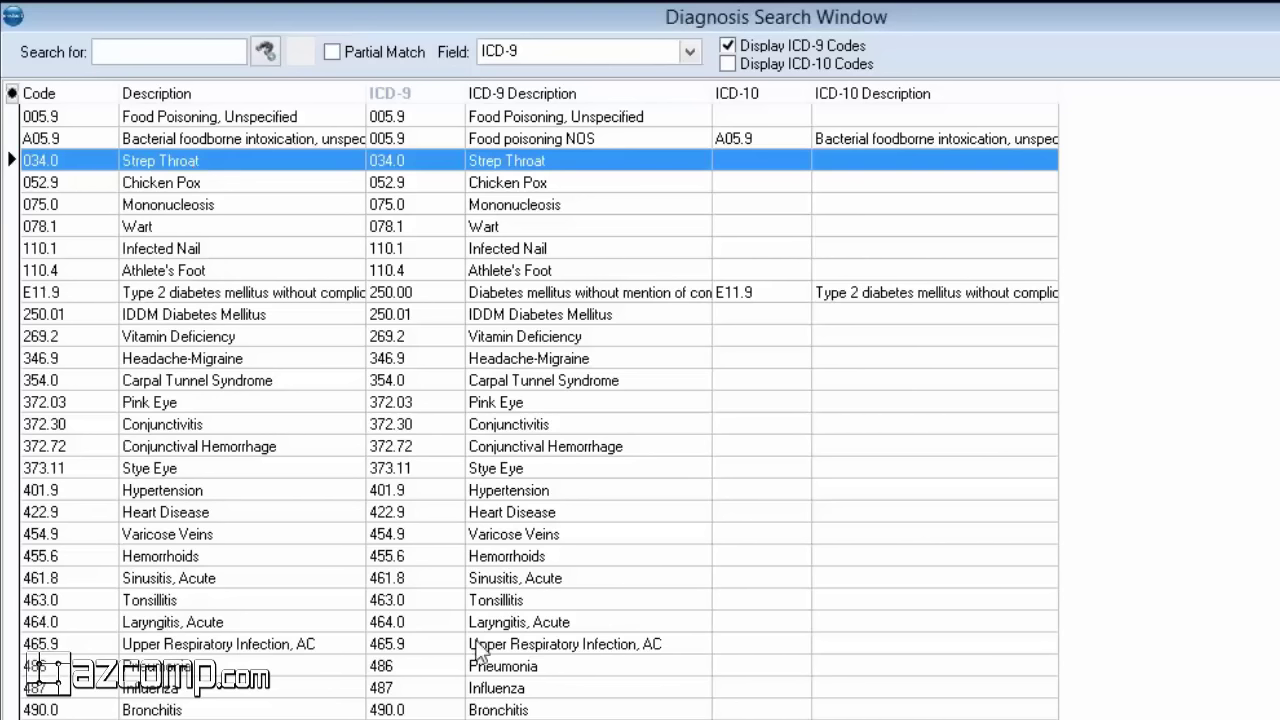
{"action": "double_click", "coordinate": [54, 168]}
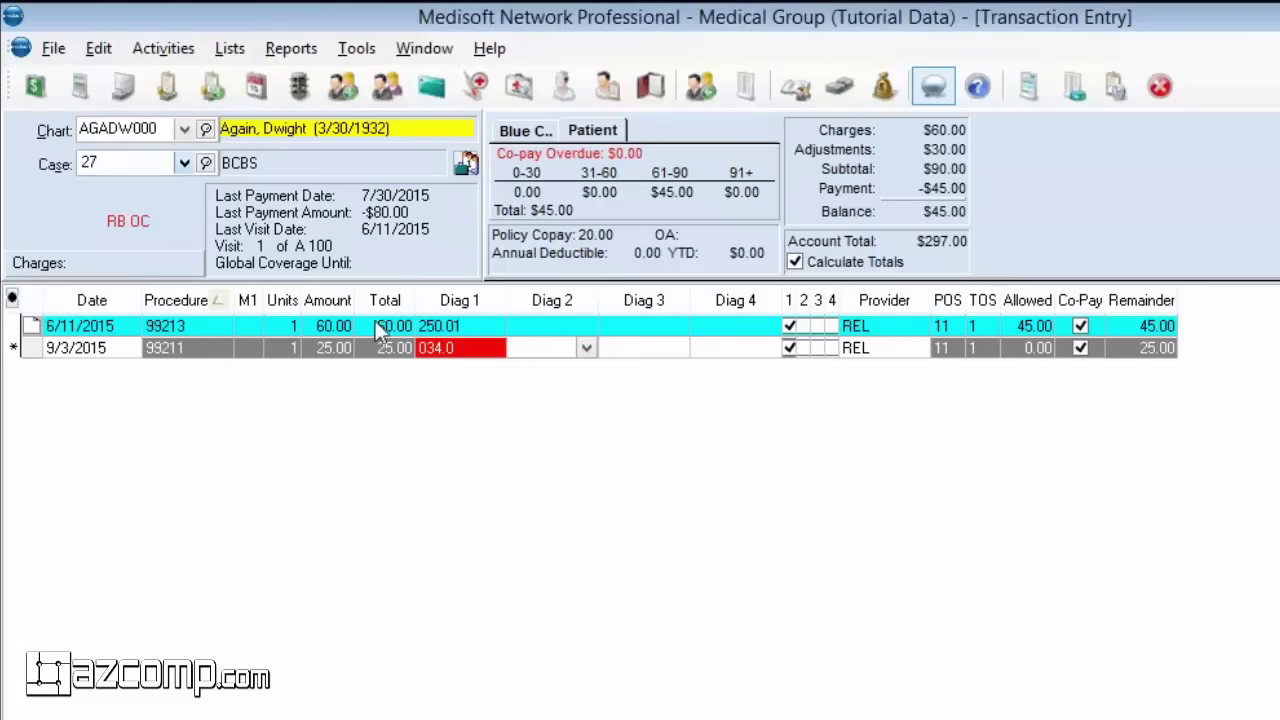
View the case's Blue Cross policy details, return to the patient balances, and recheck the 99211 charge's Diag 1 entry
{"action": "left_click", "coordinate": [513, 138]}
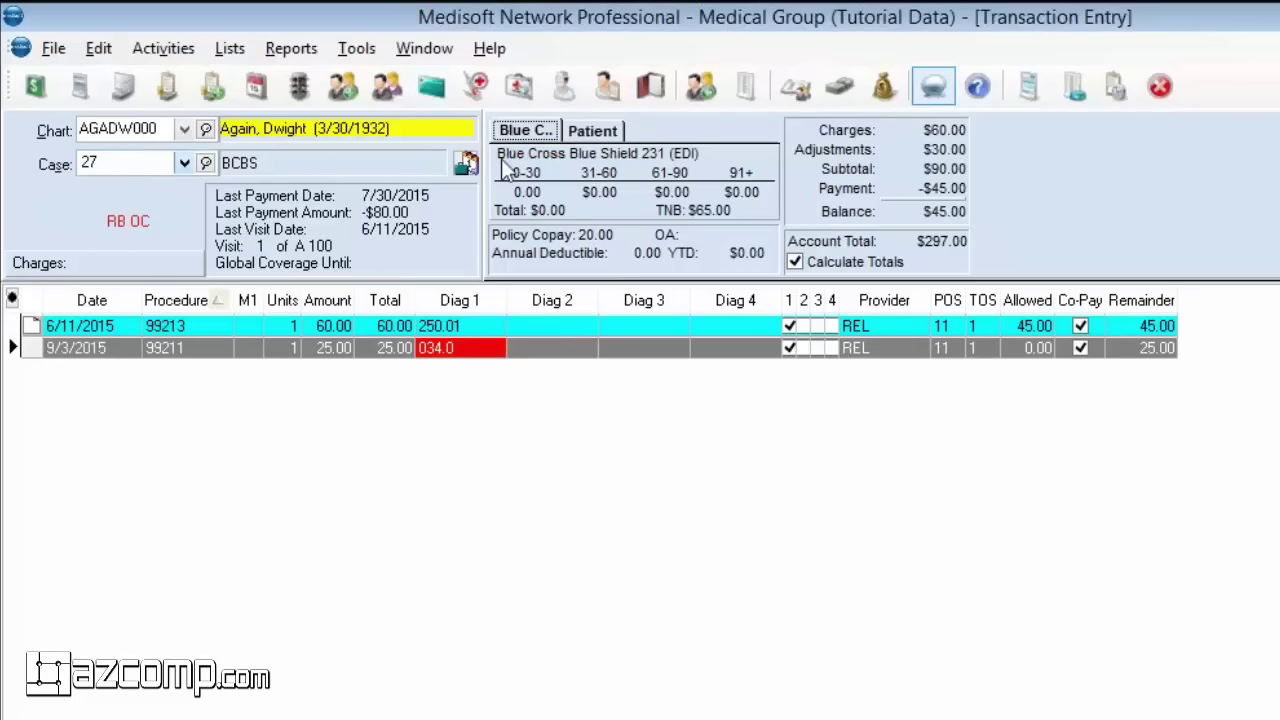
{"action": "left_click", "coordinate": [590, 135]}
{"action": "left_click", "coordinate": [446, 350]}
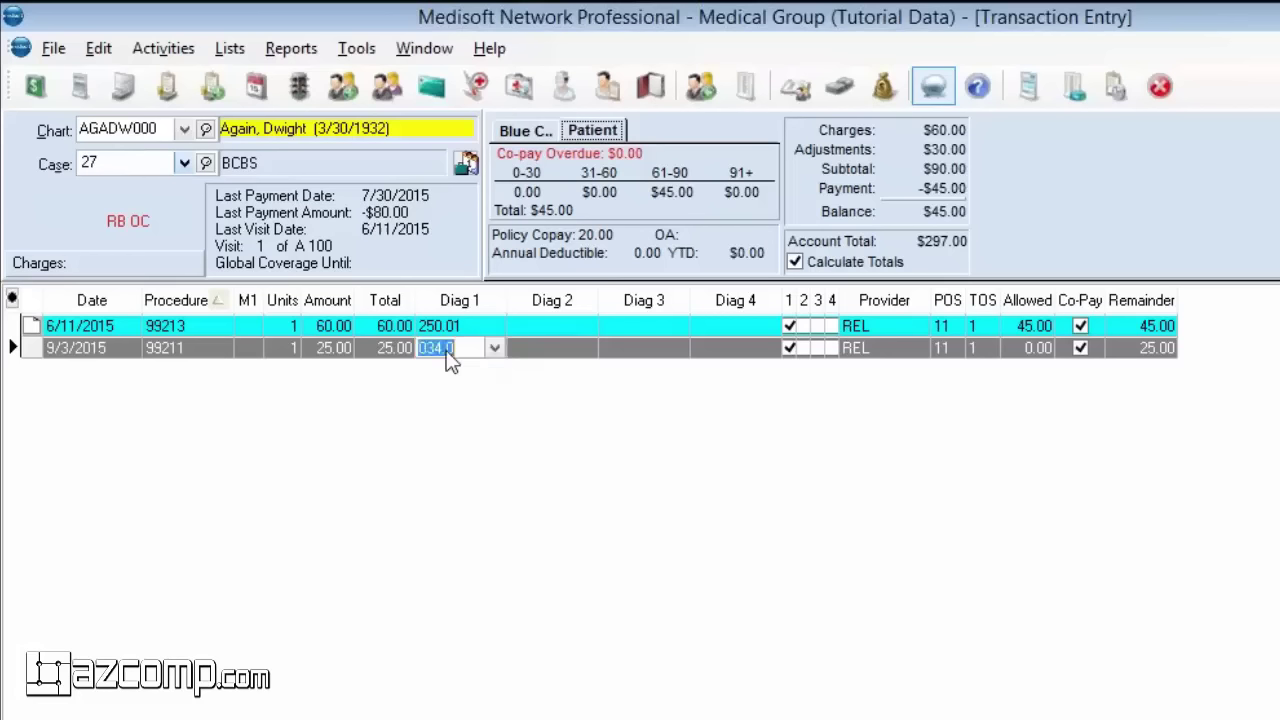
{"action": "key", "text": "Tab"}
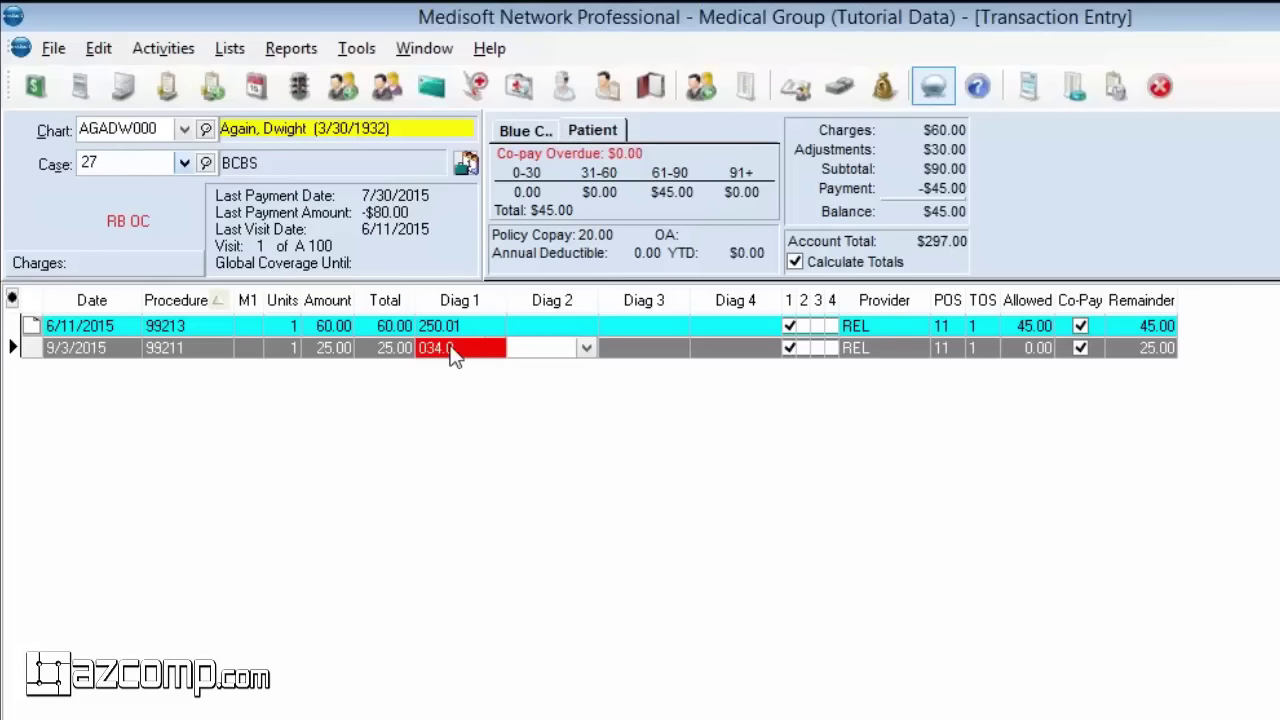